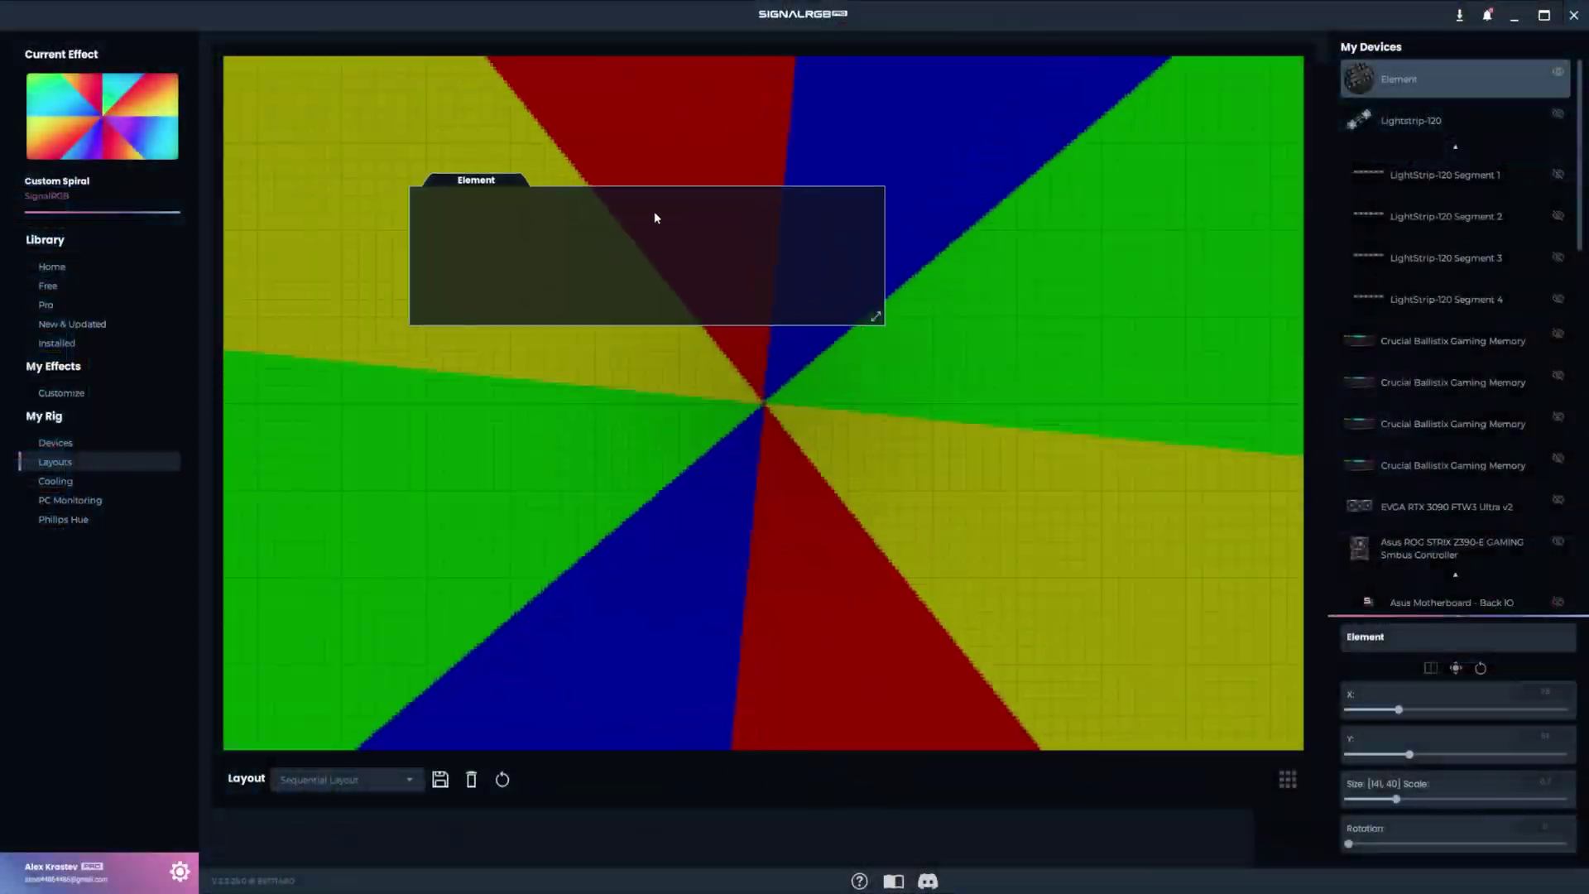
Step: Drag the Element keyboard around the canvas and drop it near the top middle
drag(652, 213, 758, 375)
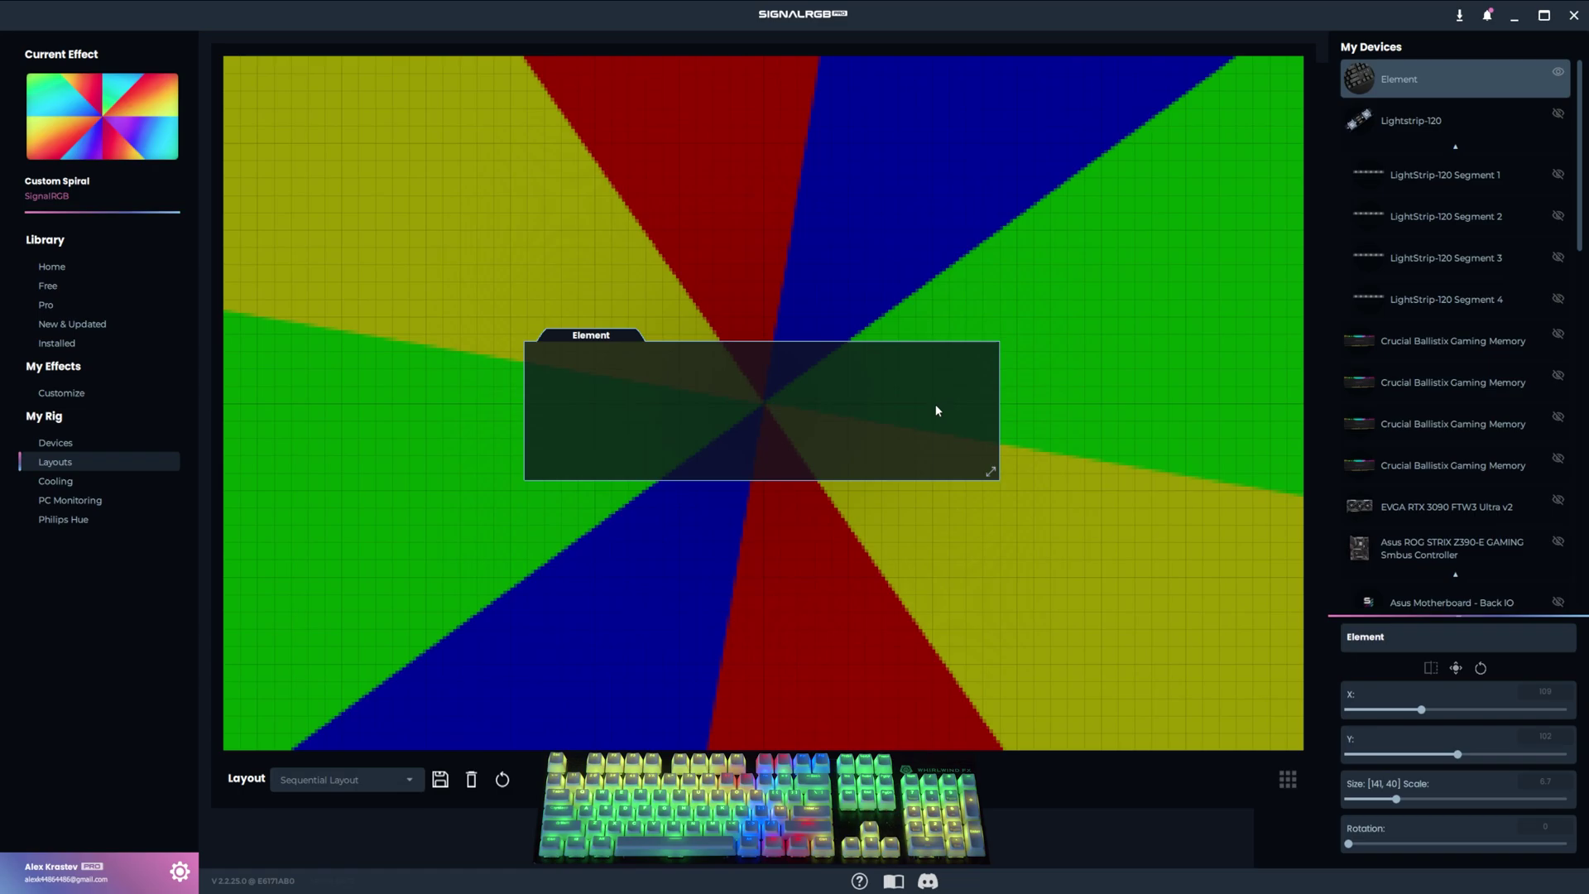
drag(977, 461, 827, 409)
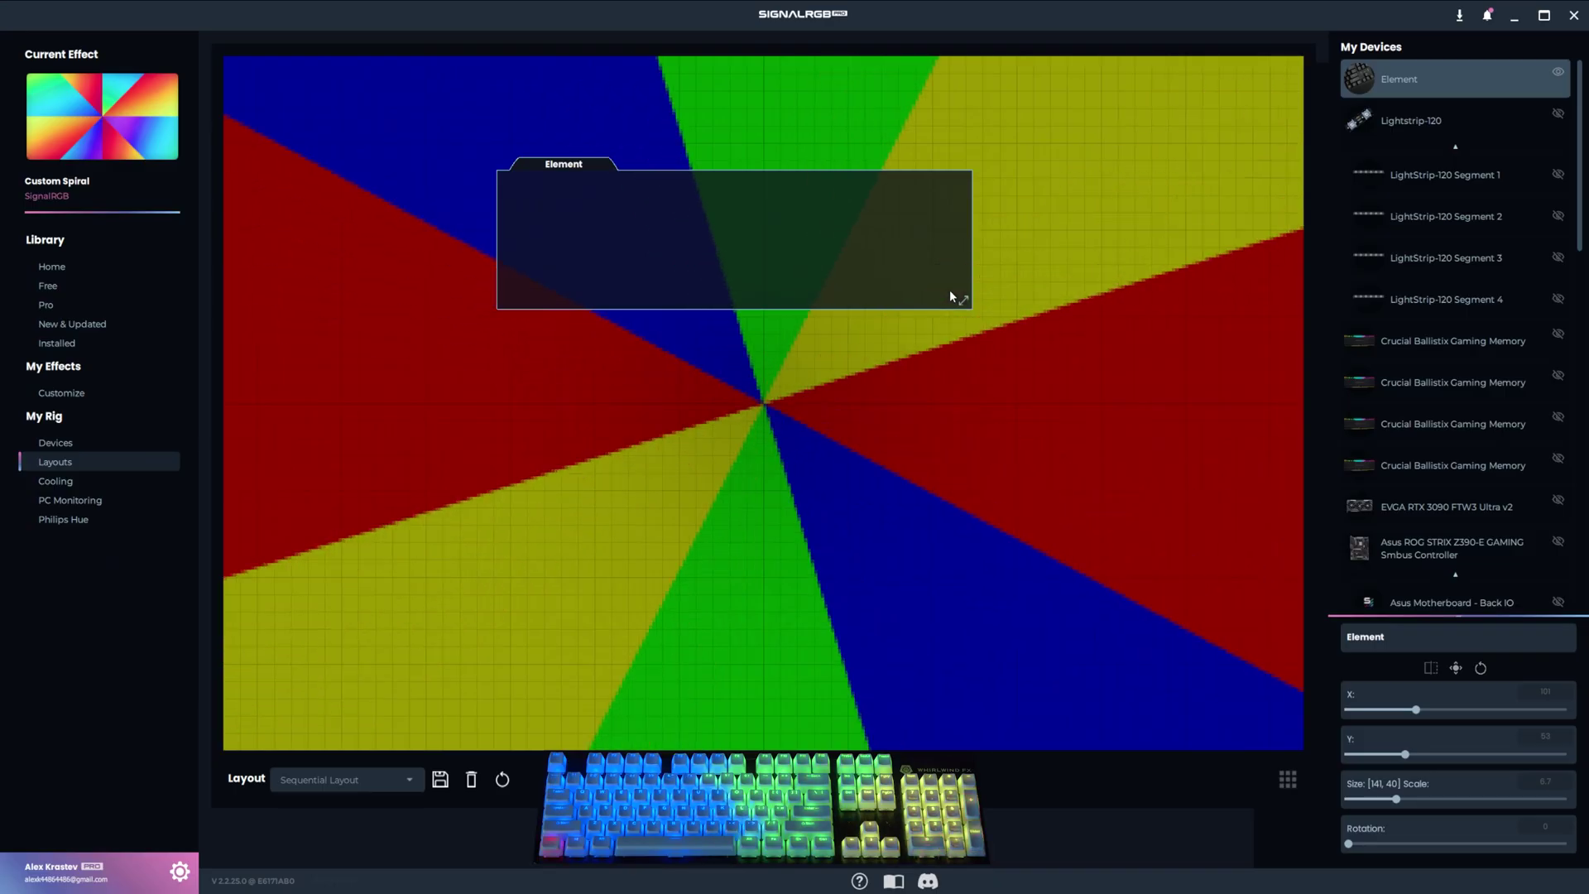
Step: Rescale the Element keyboard with the Scale slider, then shift it slightly right
drag(1398, 800, 1380, 799)
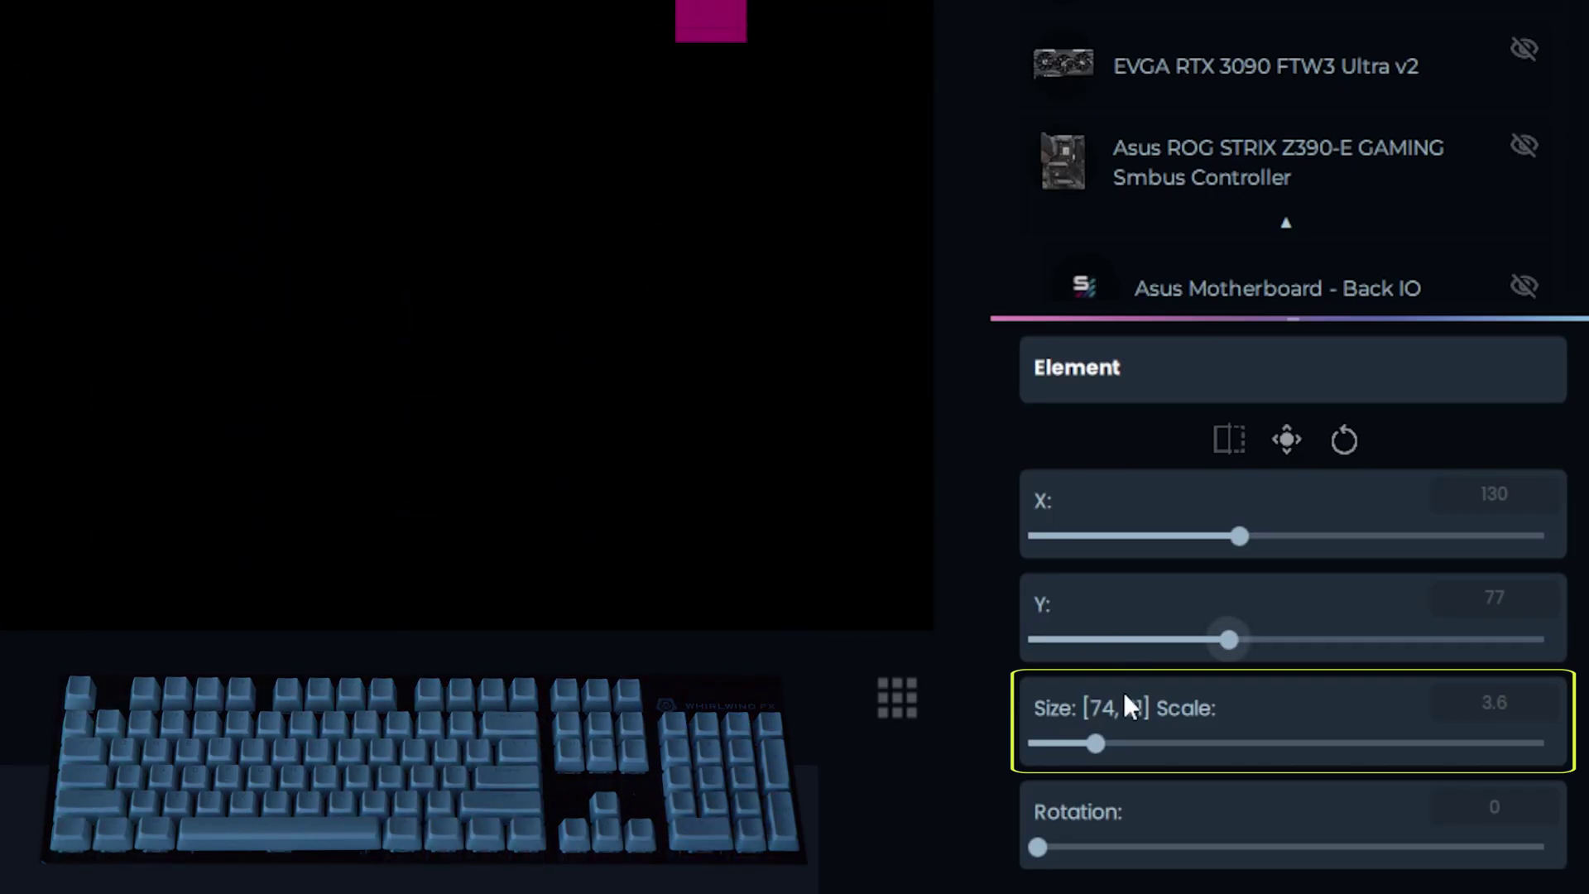
drag(1095, 742, 1269, 742)
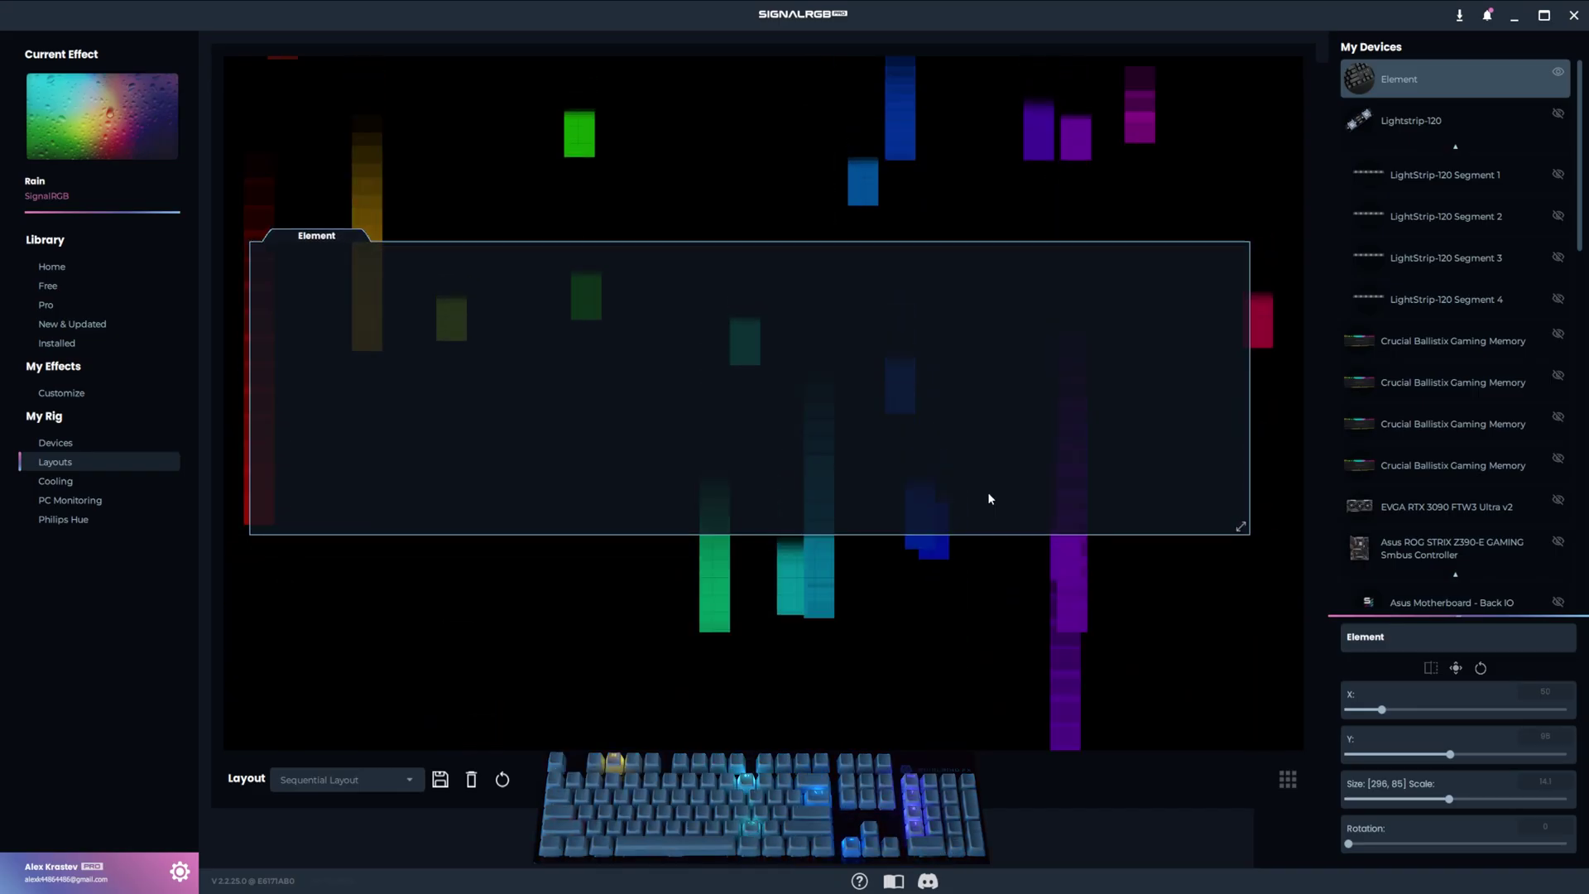
drag(988, 499, 1006, 498)
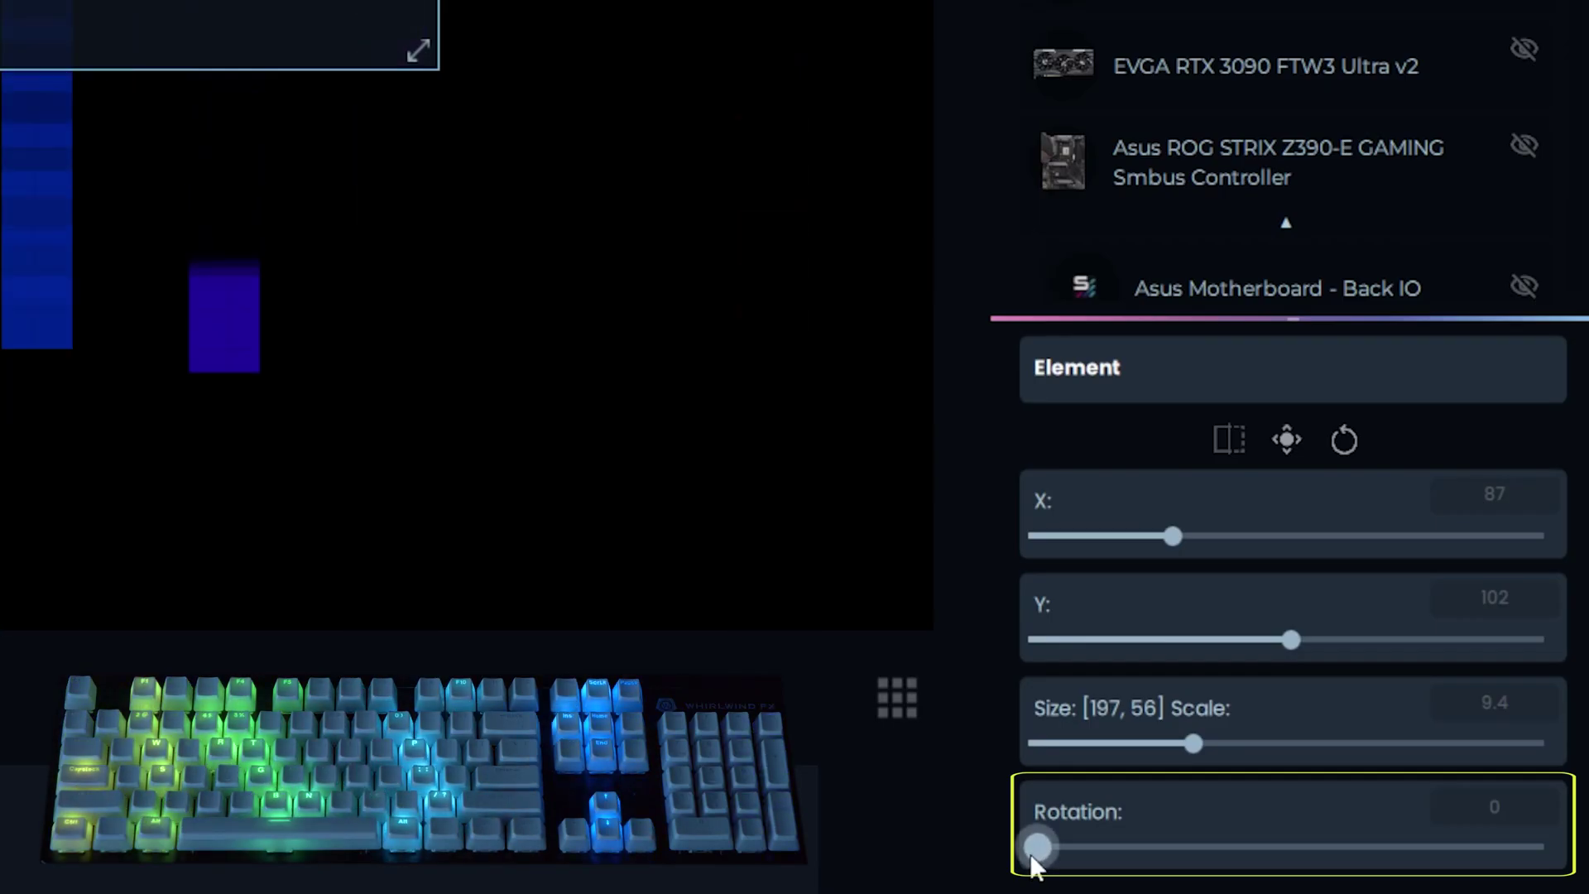
Step: Rotate the Element keyboard, reset its position, centre it, and flip it on X and back
drag(1094, 840, 1135, 847)
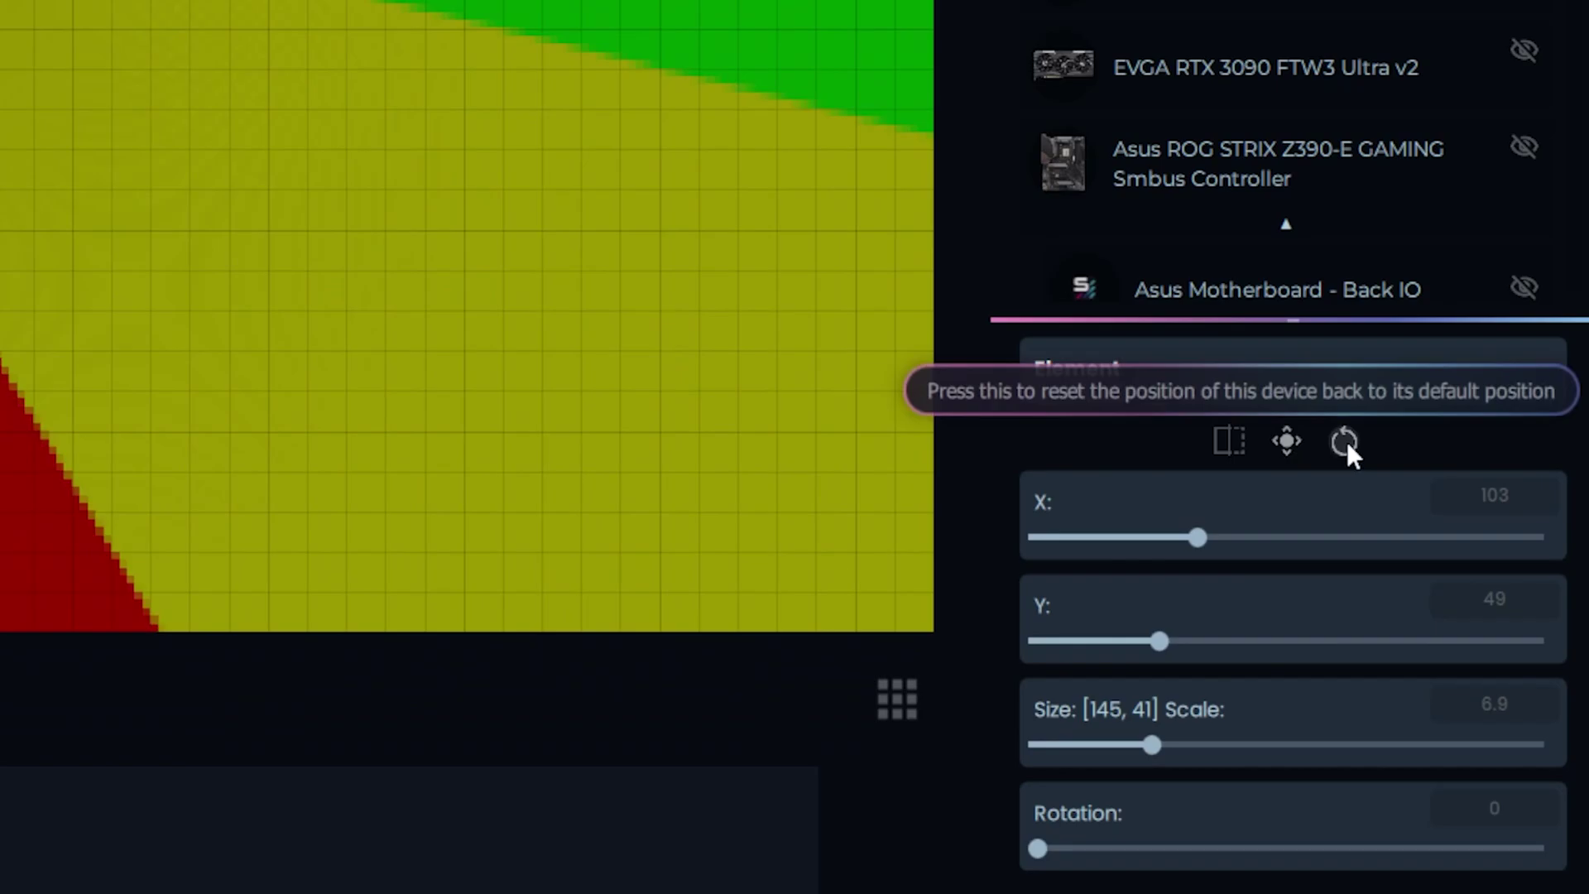
click(1345, 441)
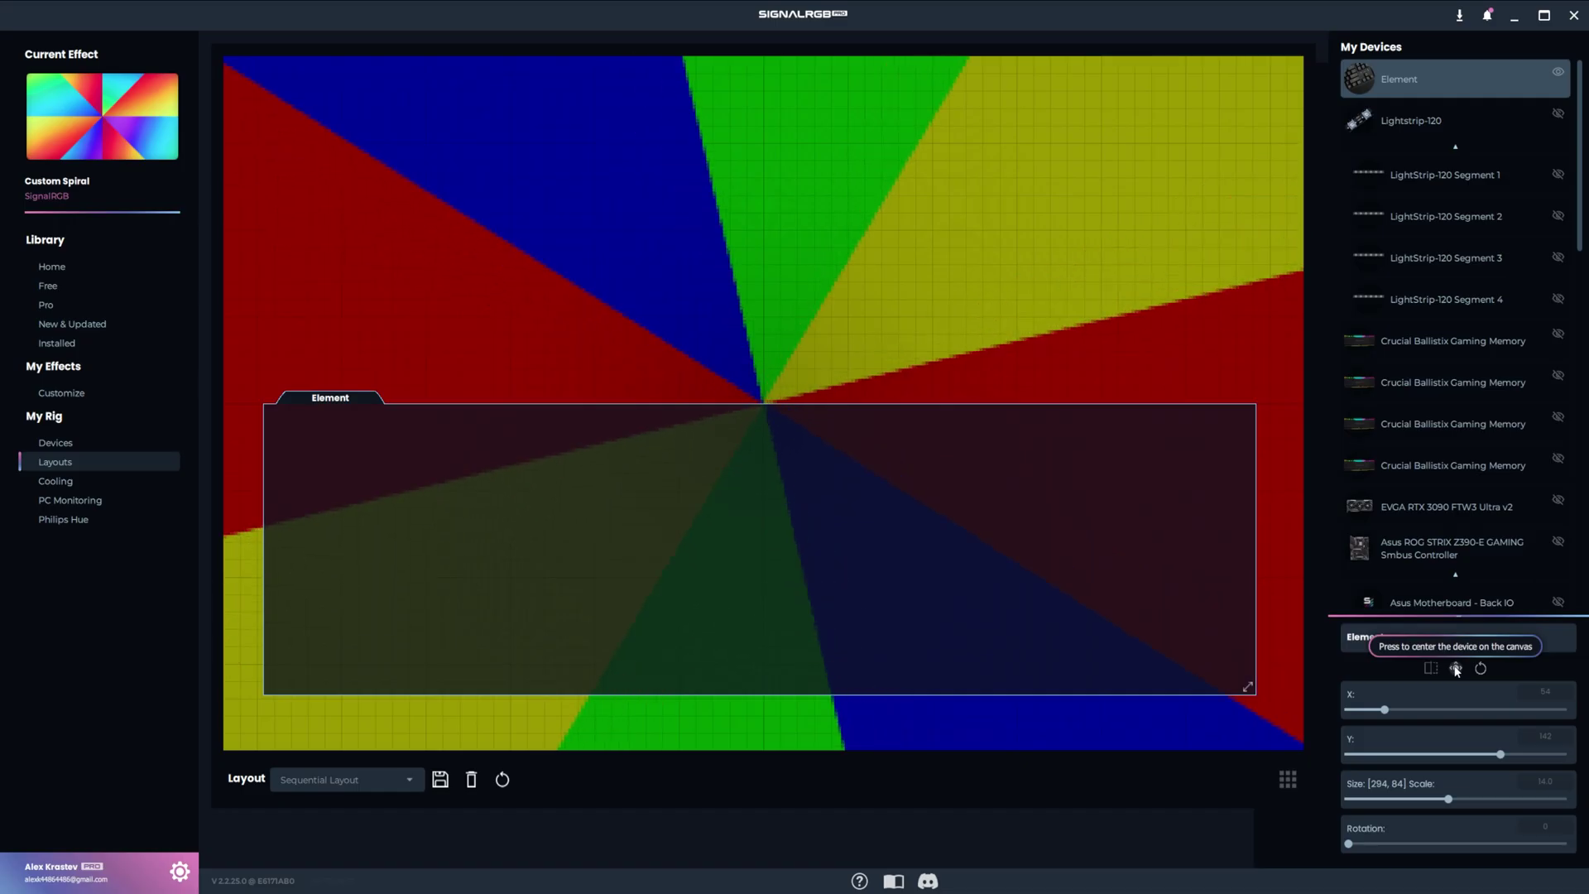
click(1285, 440)
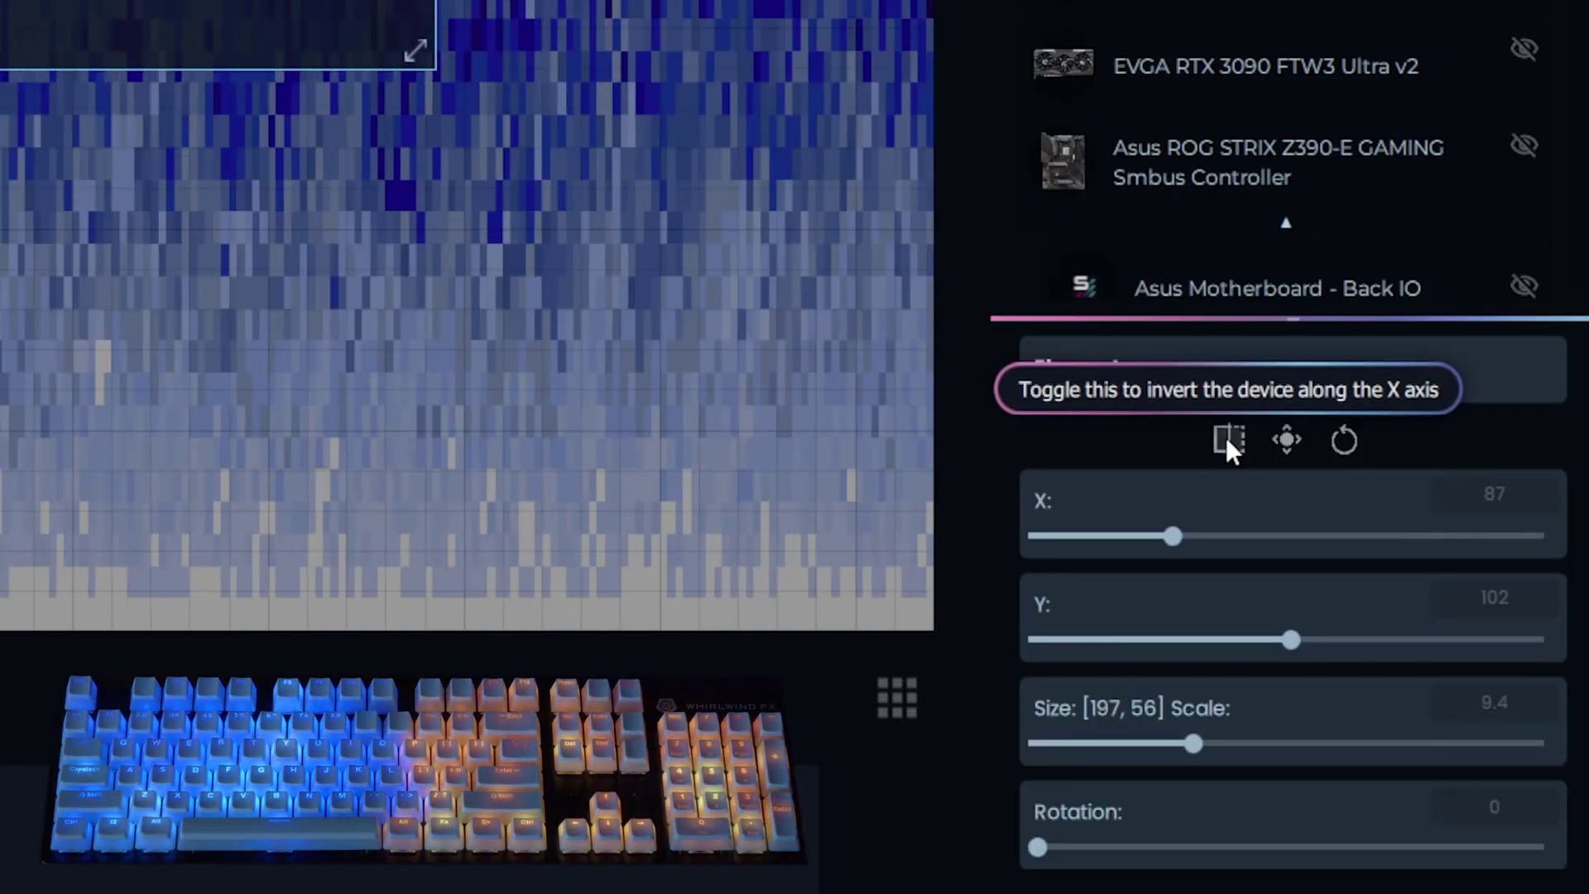
click(1224, 439)
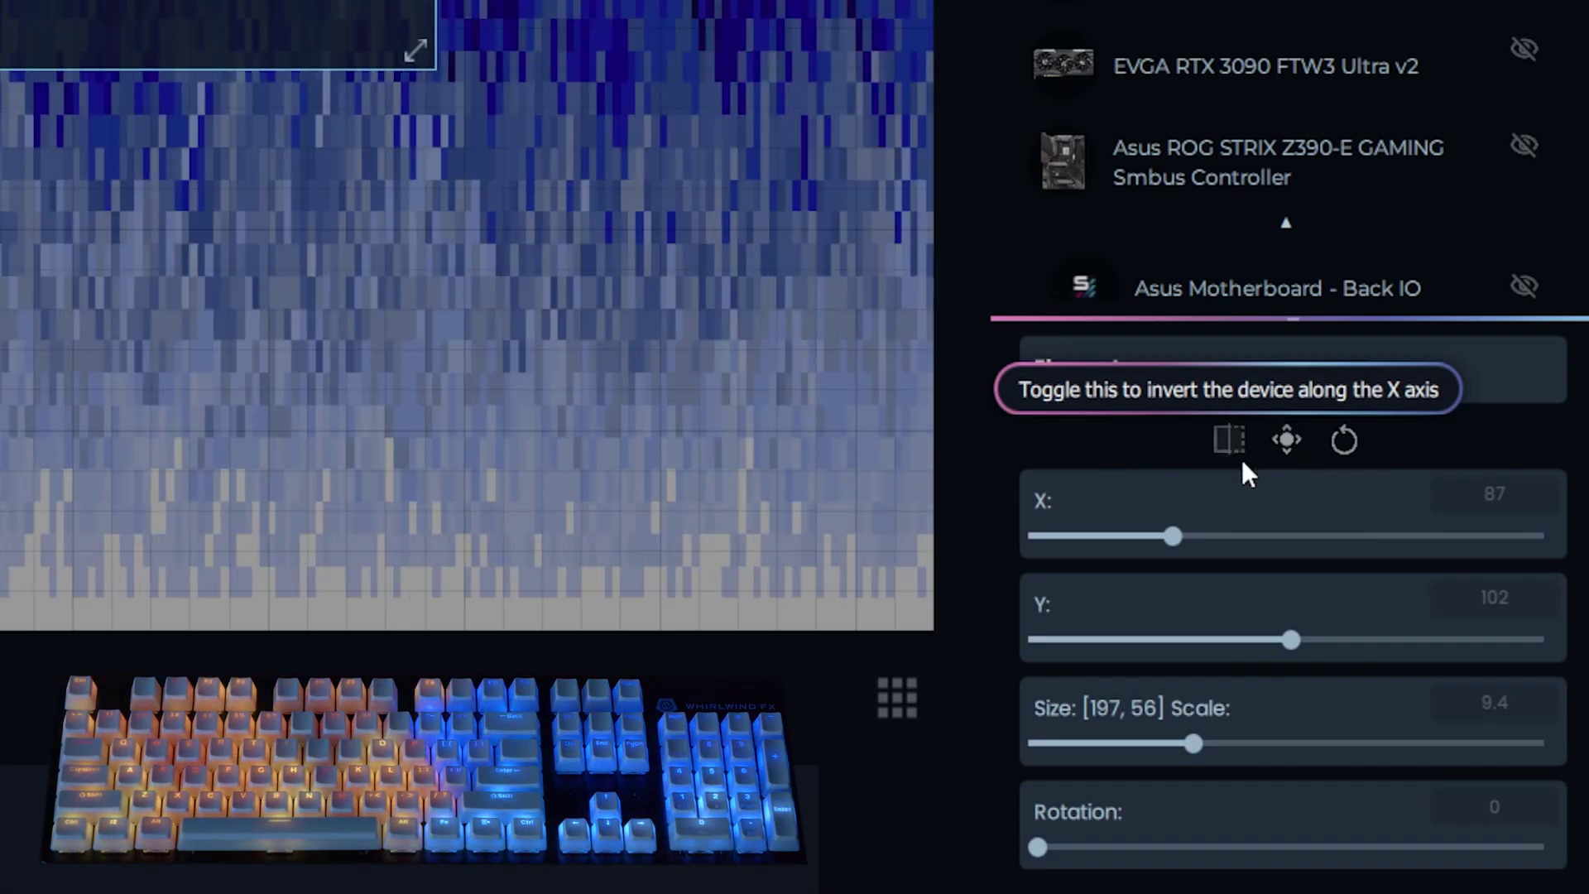
click(1238, 451)
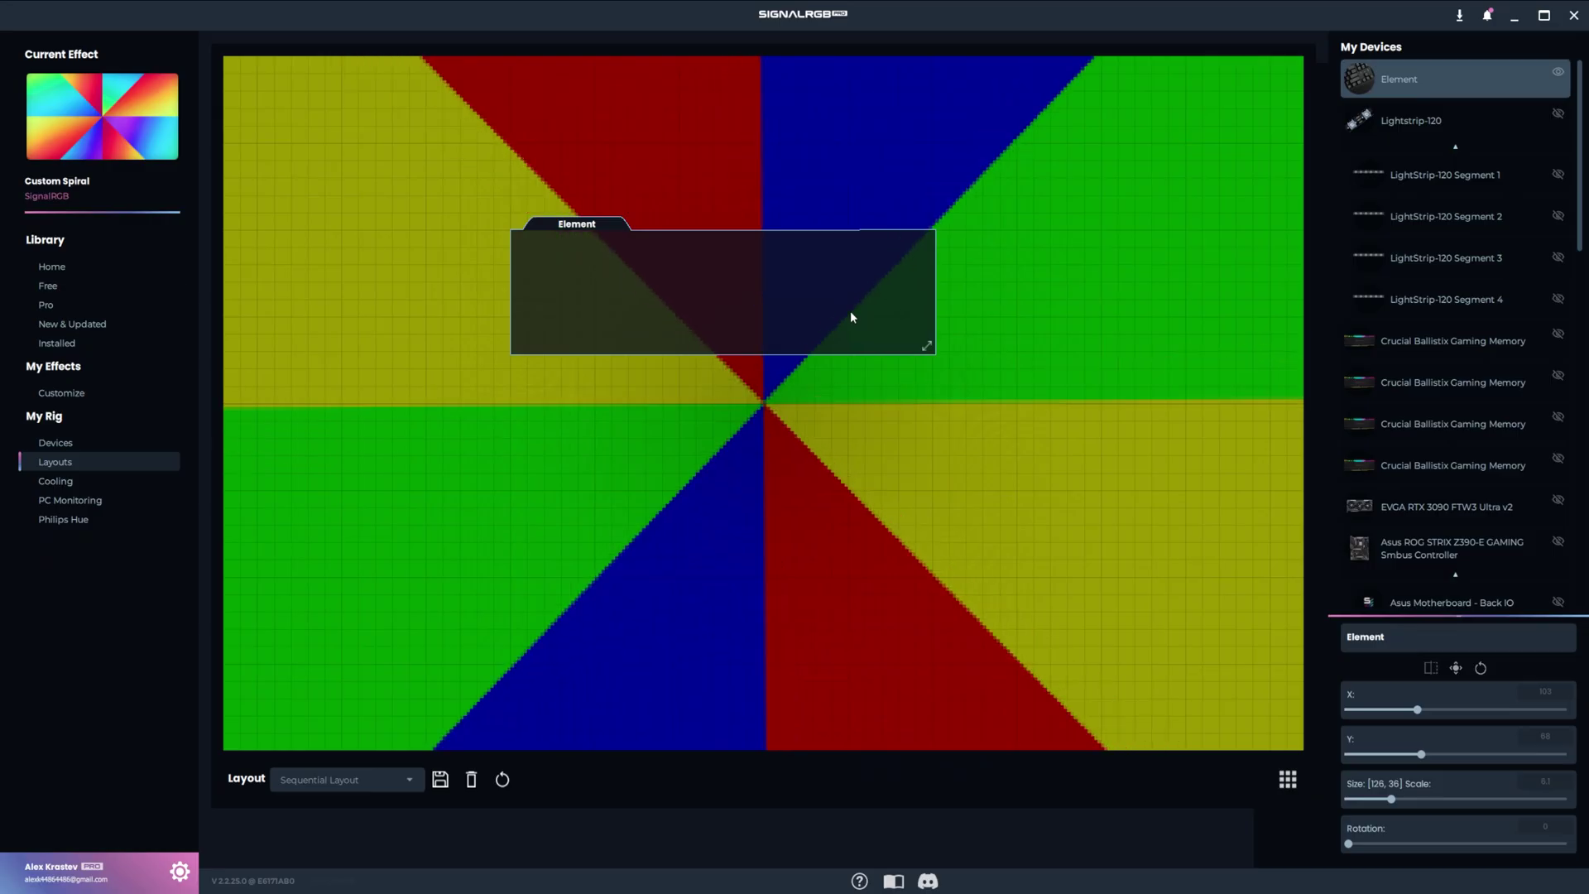
Step: Set the canvas grid size to 50 and move the Element keyboard lower left
drag(624, 333, 940, 347)
click(1288, 781)
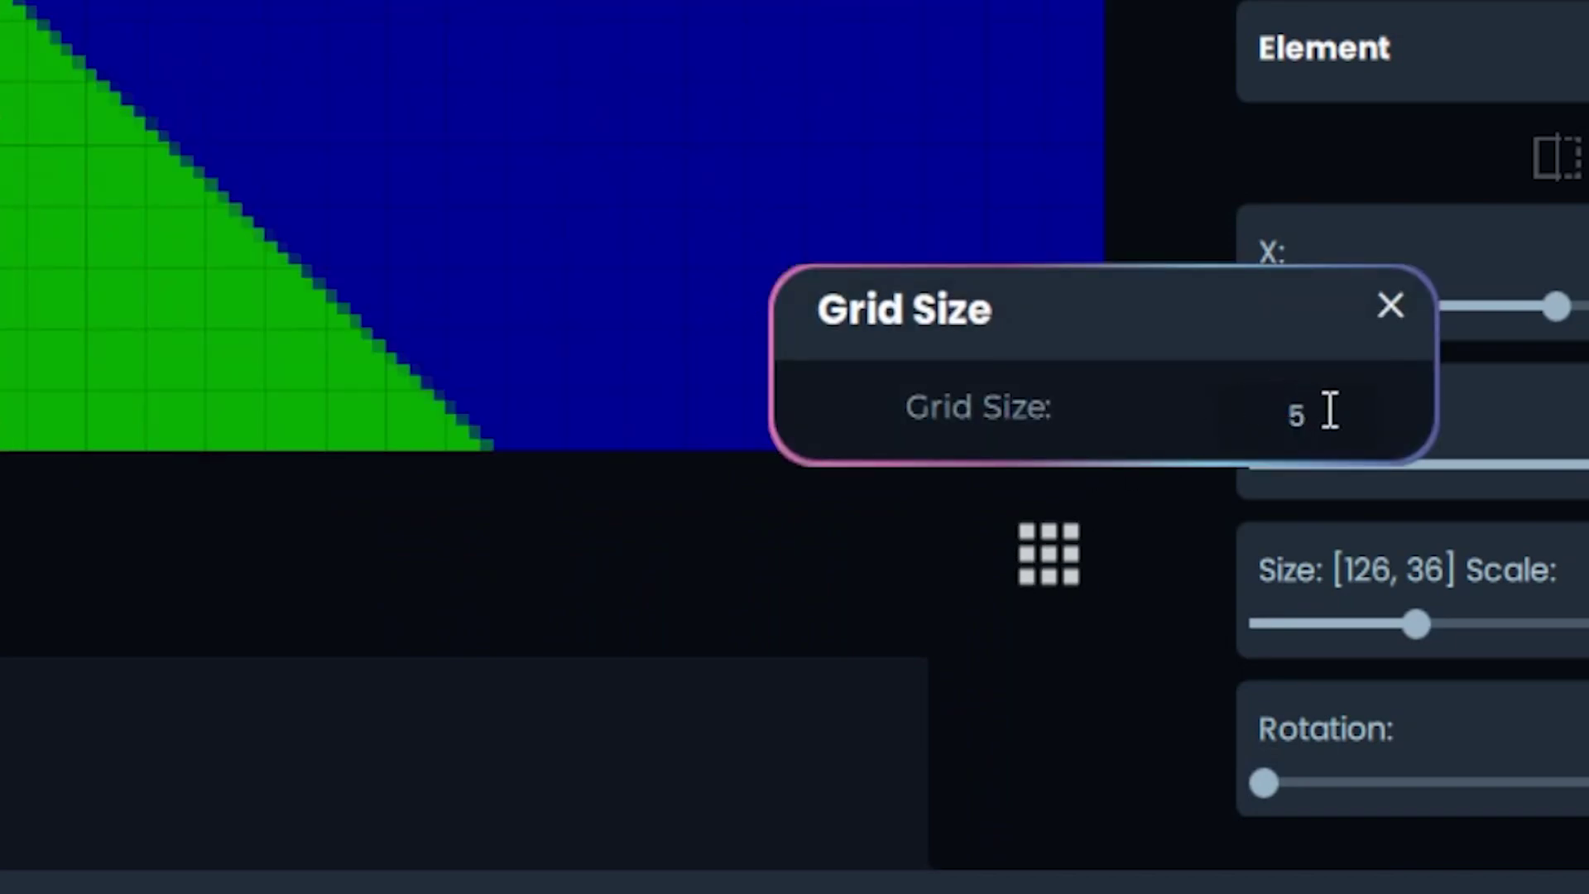
text(0)
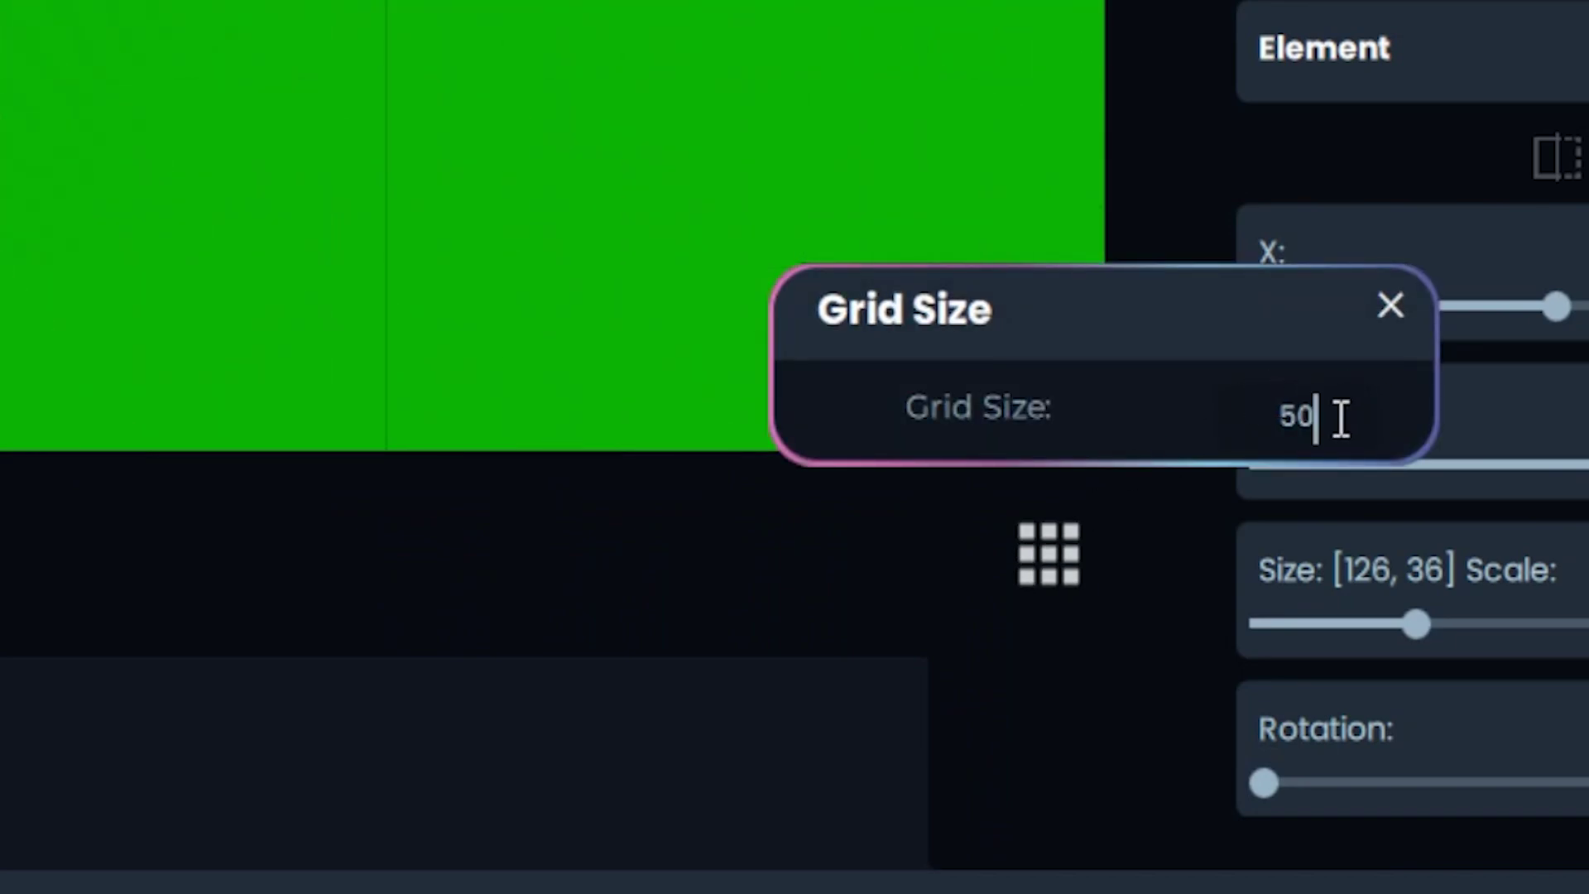
key(Return)
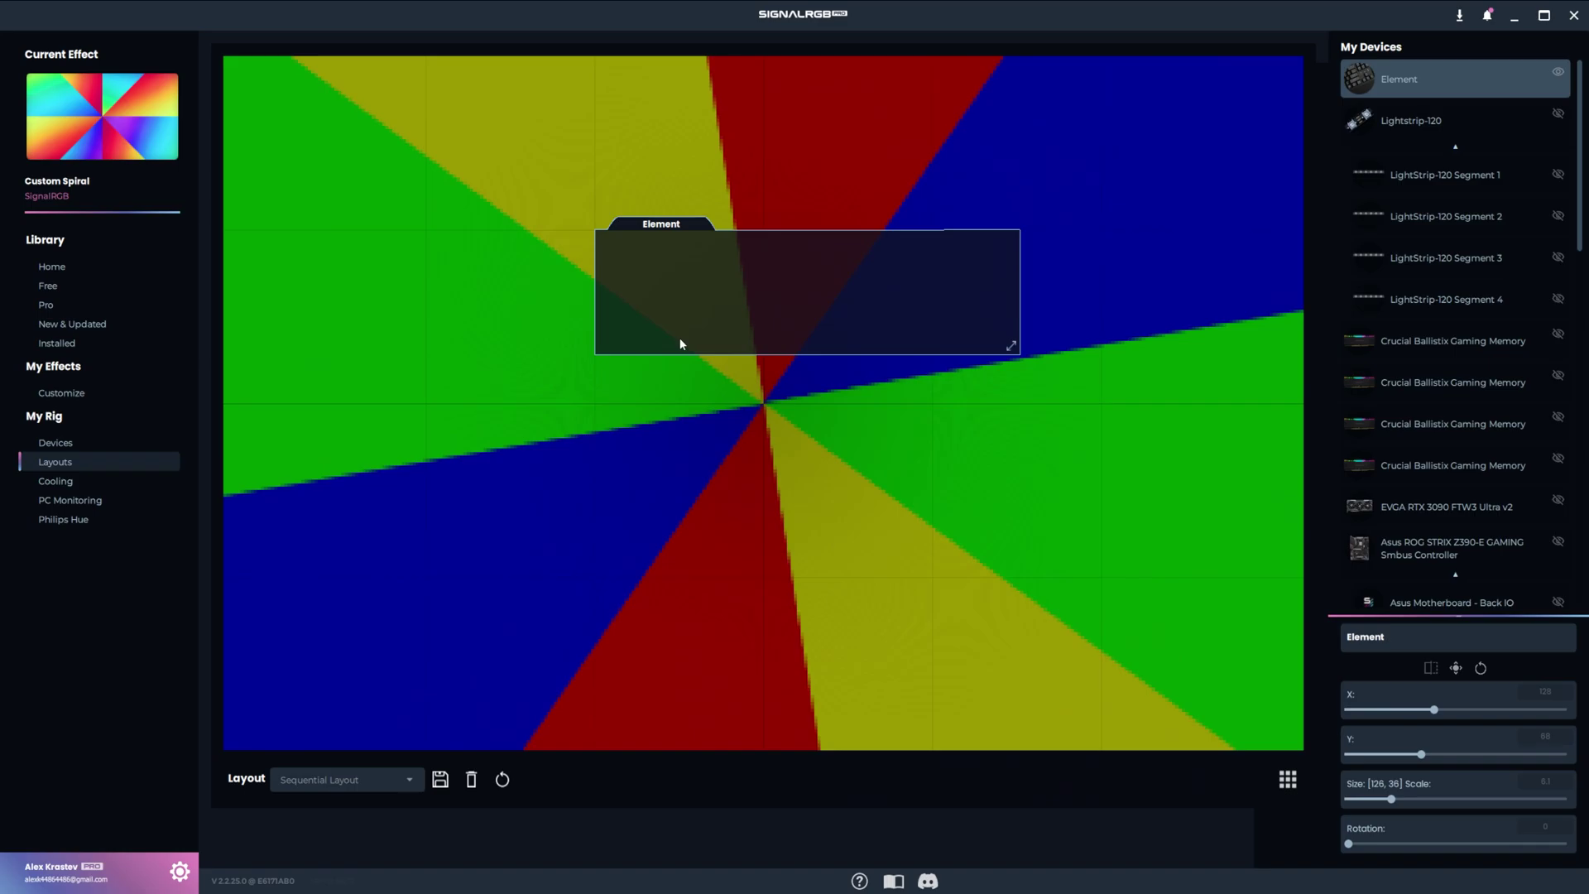
drag(680, 342, 441, 473)
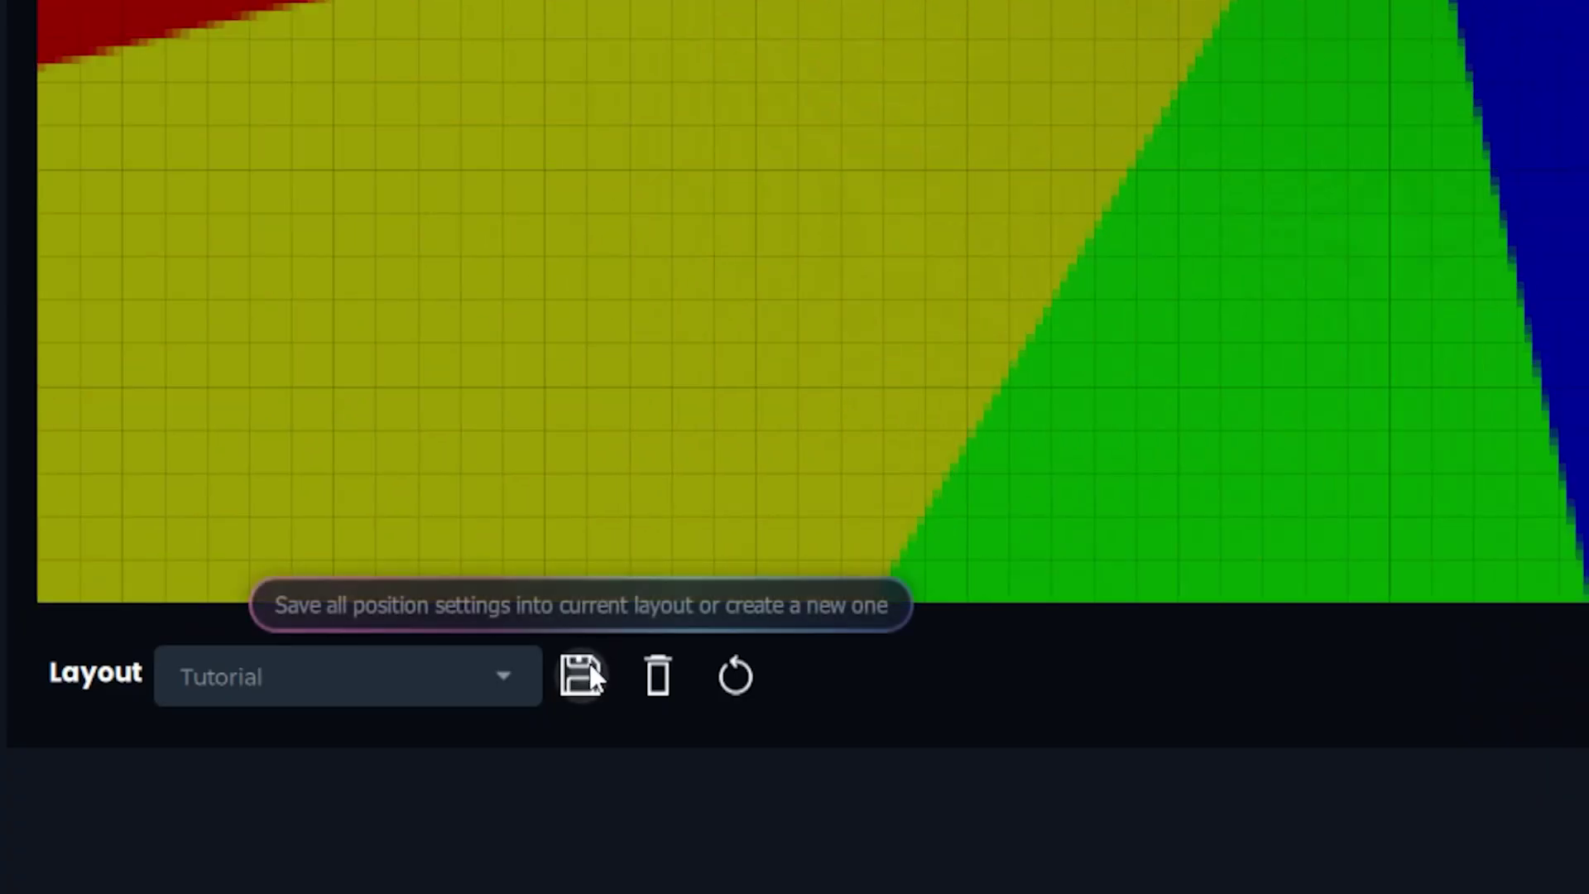
Step: Save the current arrangement as a new layout named 'Tutorial 2'
click(589, 667)
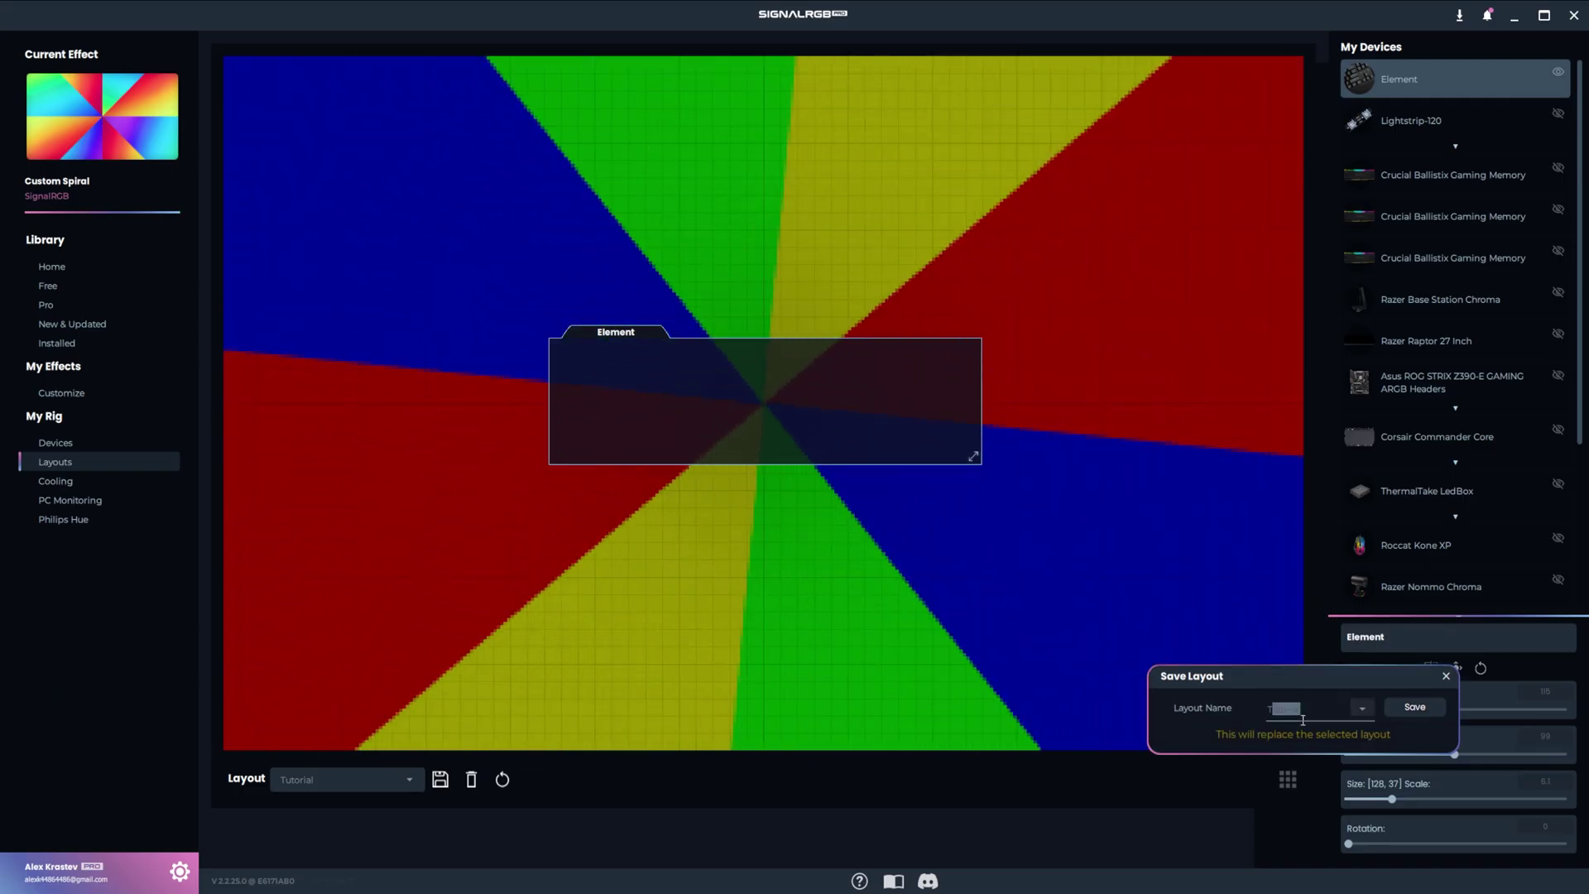
click(1302, 720)
text(2)
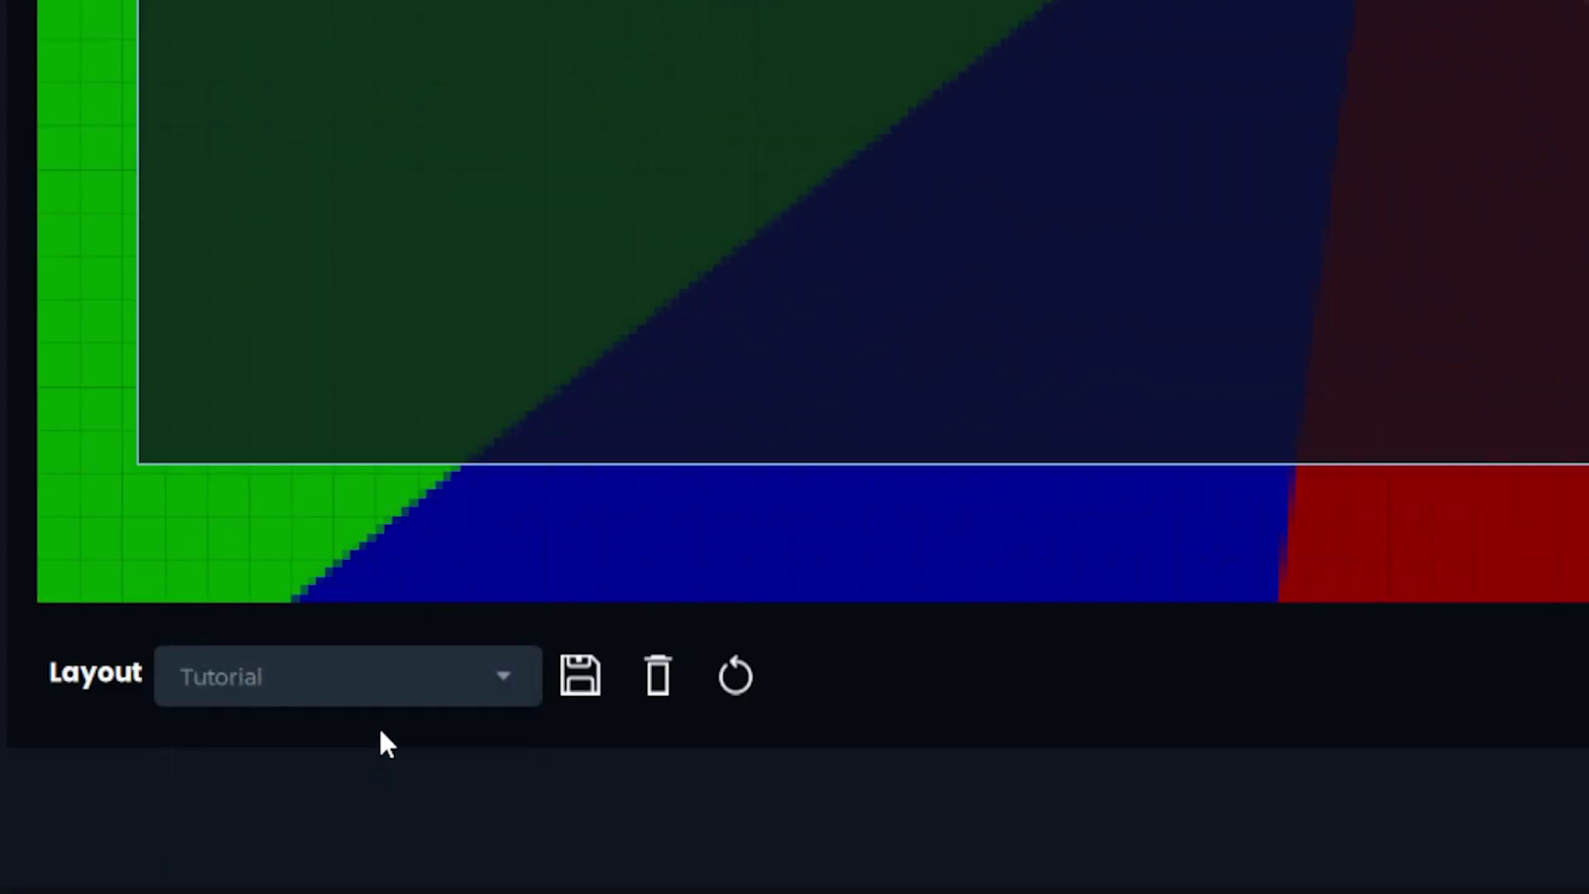
Step: Switch between the Tutorial 2, Tutorial and another saved layout
click(422, 672)
click(341, 832)
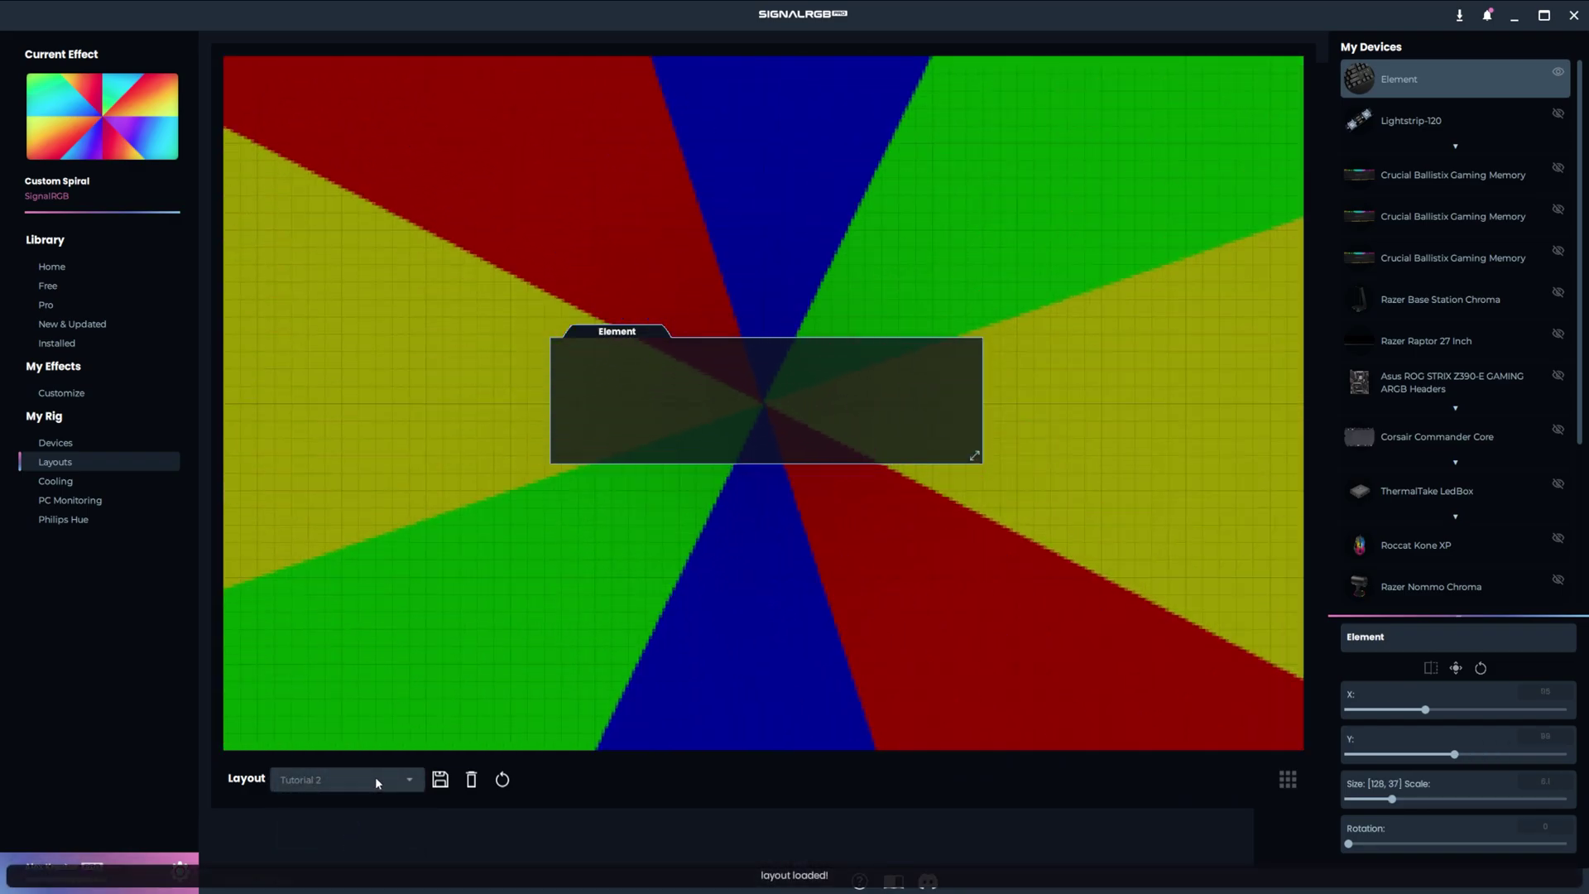
click(374, 782)
click(341, 809)
click(351, 782)
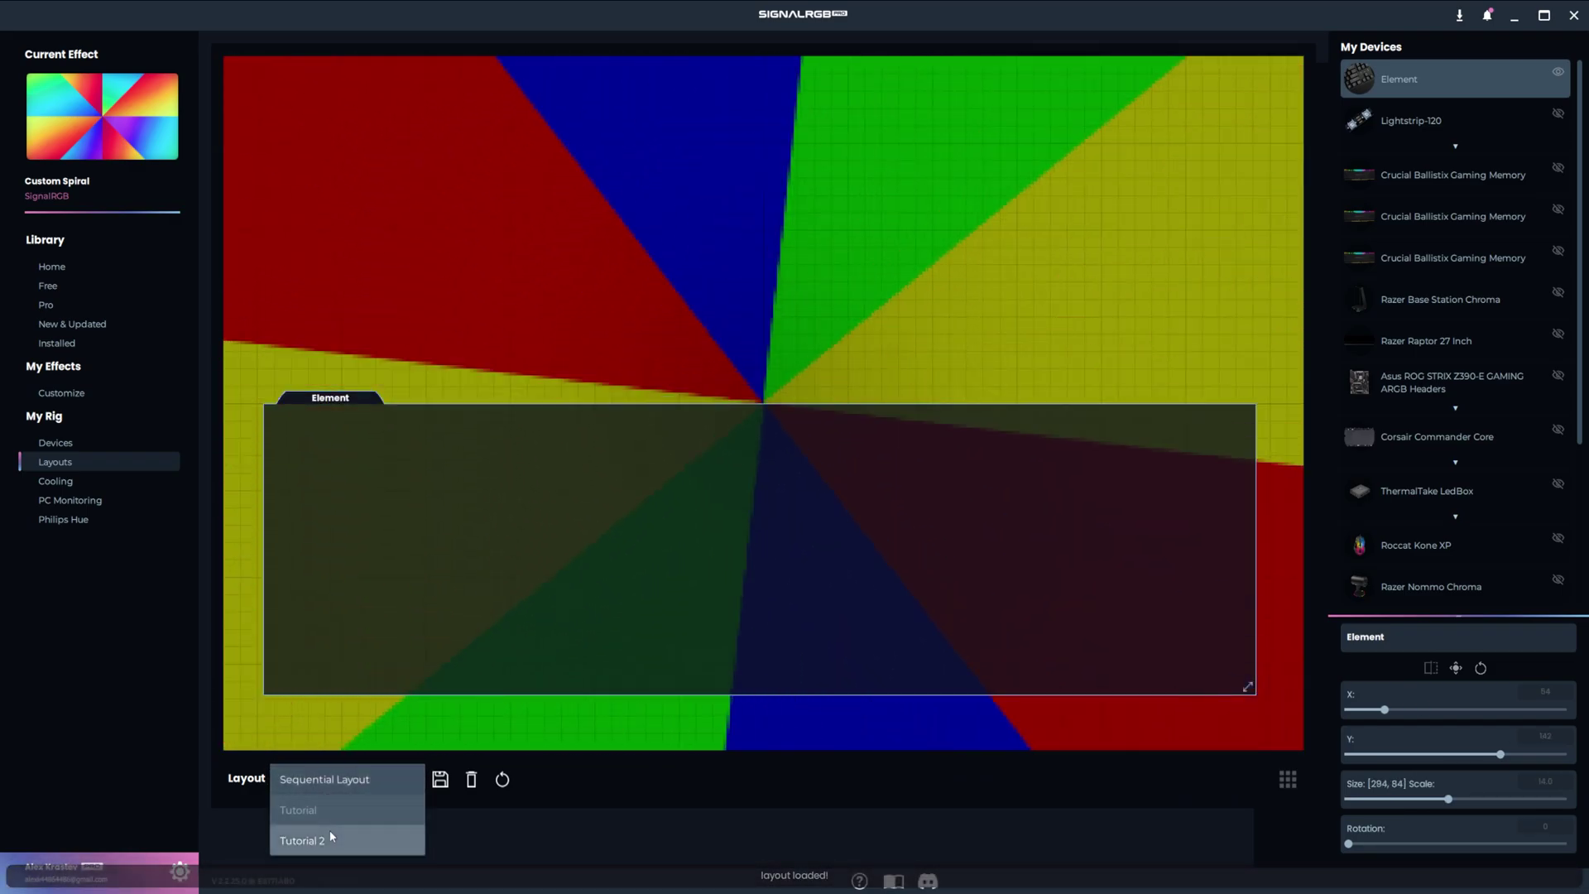
click(331, 836)
Step: Nudge the Element keyboard, reload the layout to discard it, then delete Tutorial 2
drag(529, 213, 530, 248)
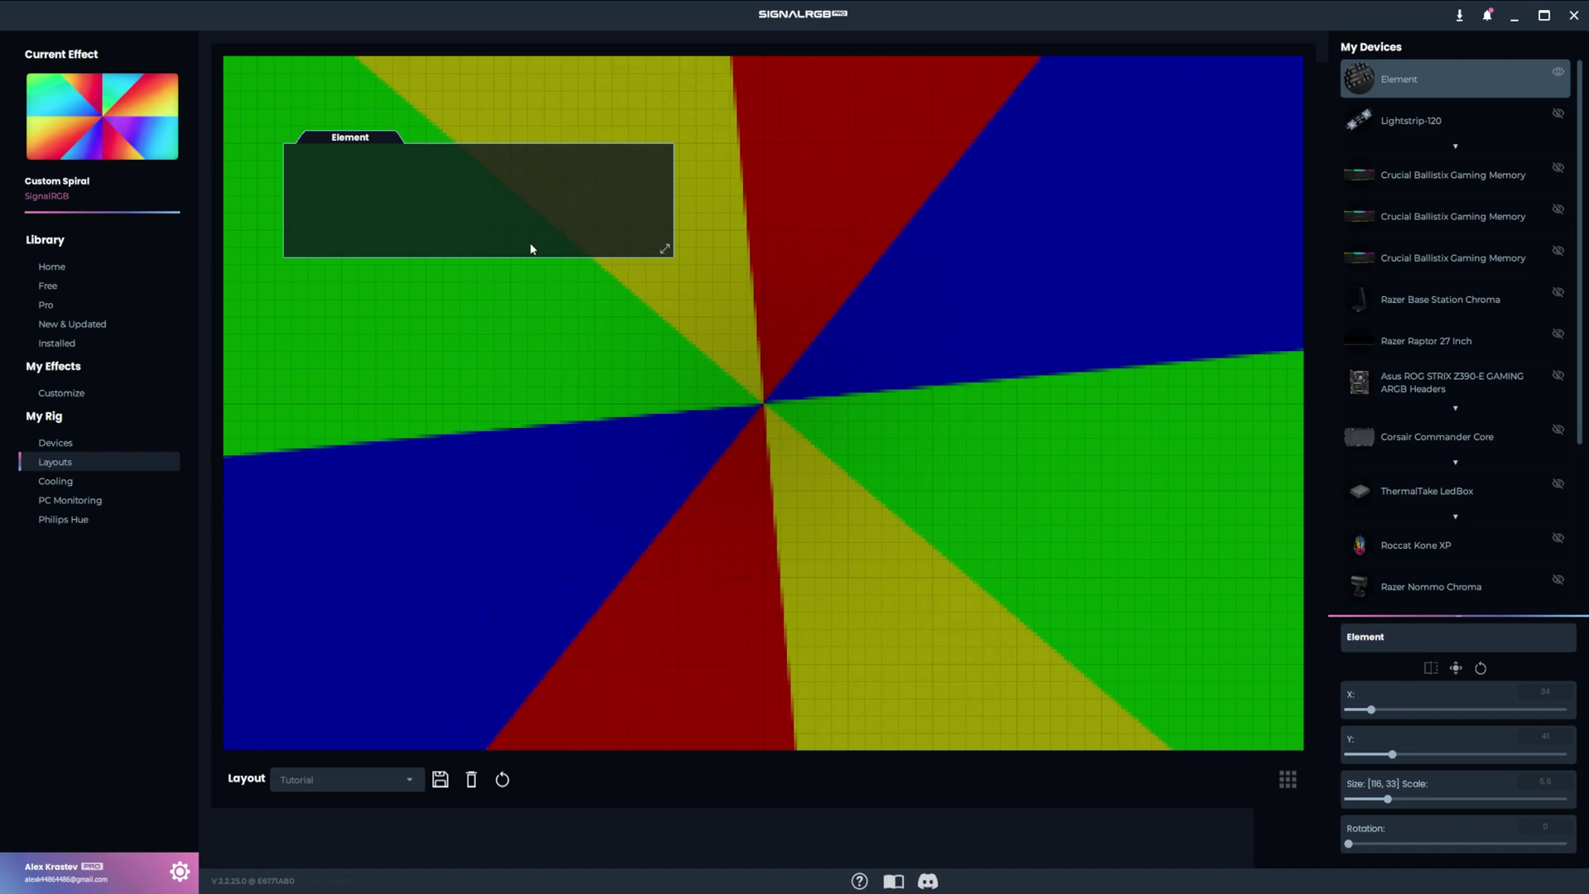
drag(568, 195, 602, 205)
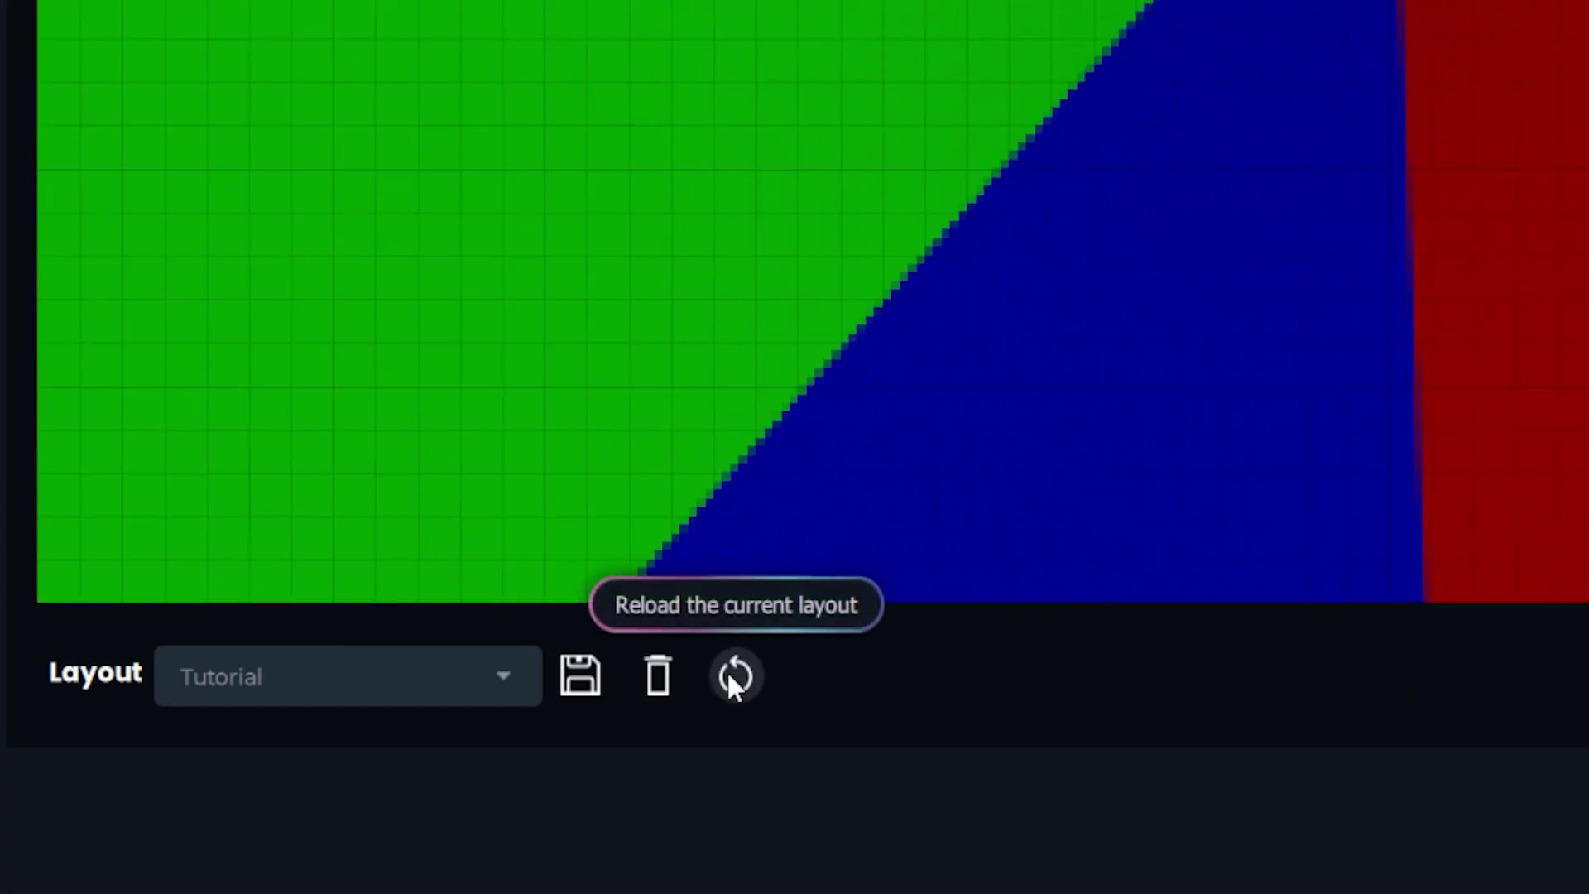
click(734, 677)
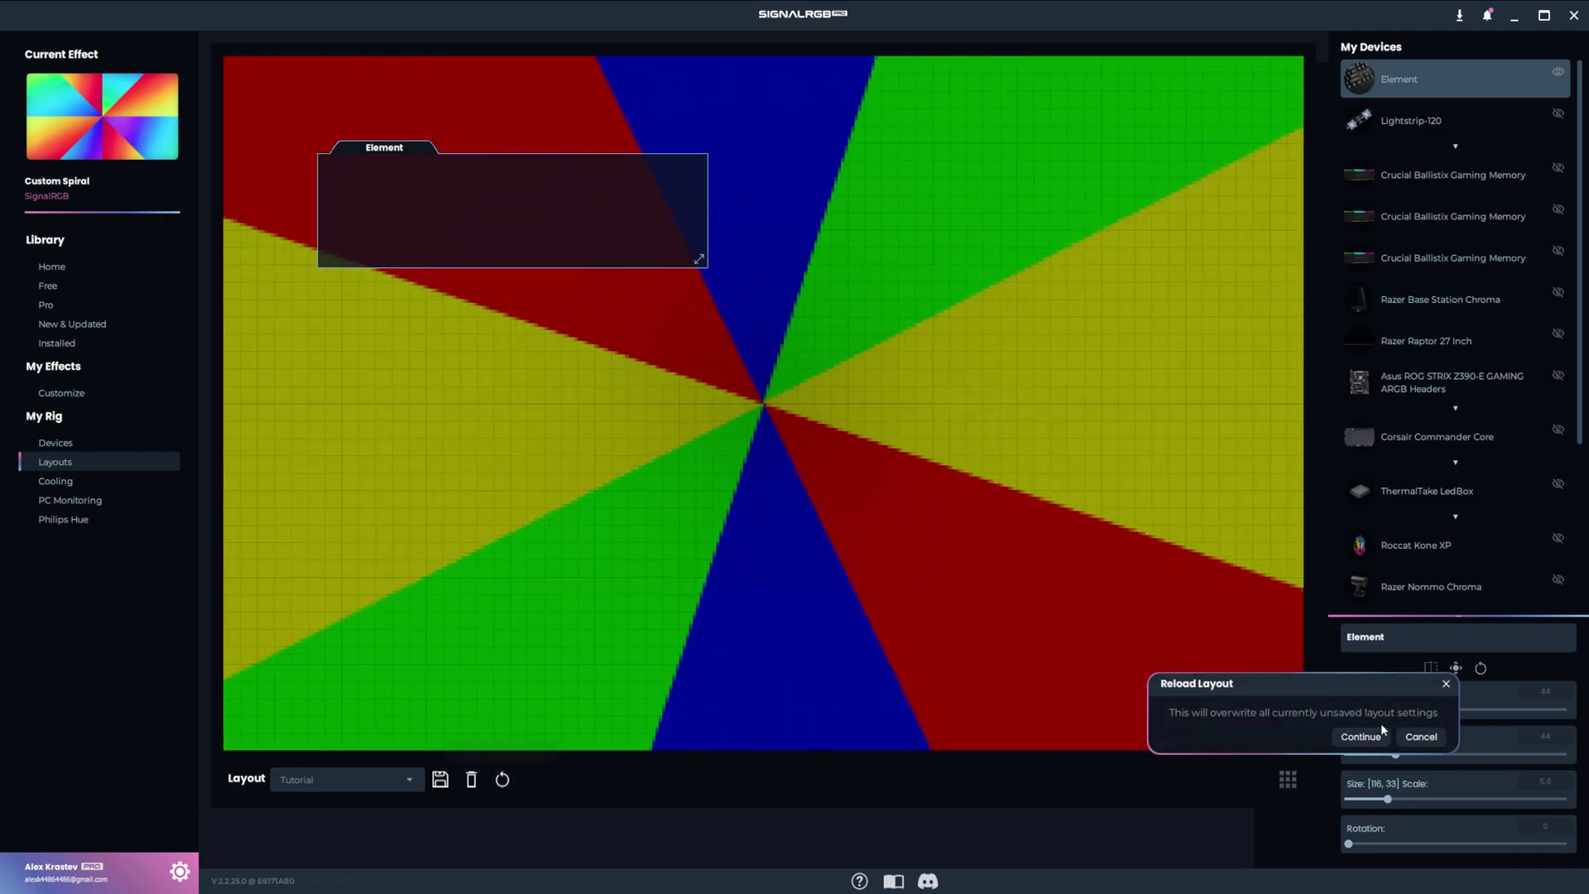
click(1379, 734)
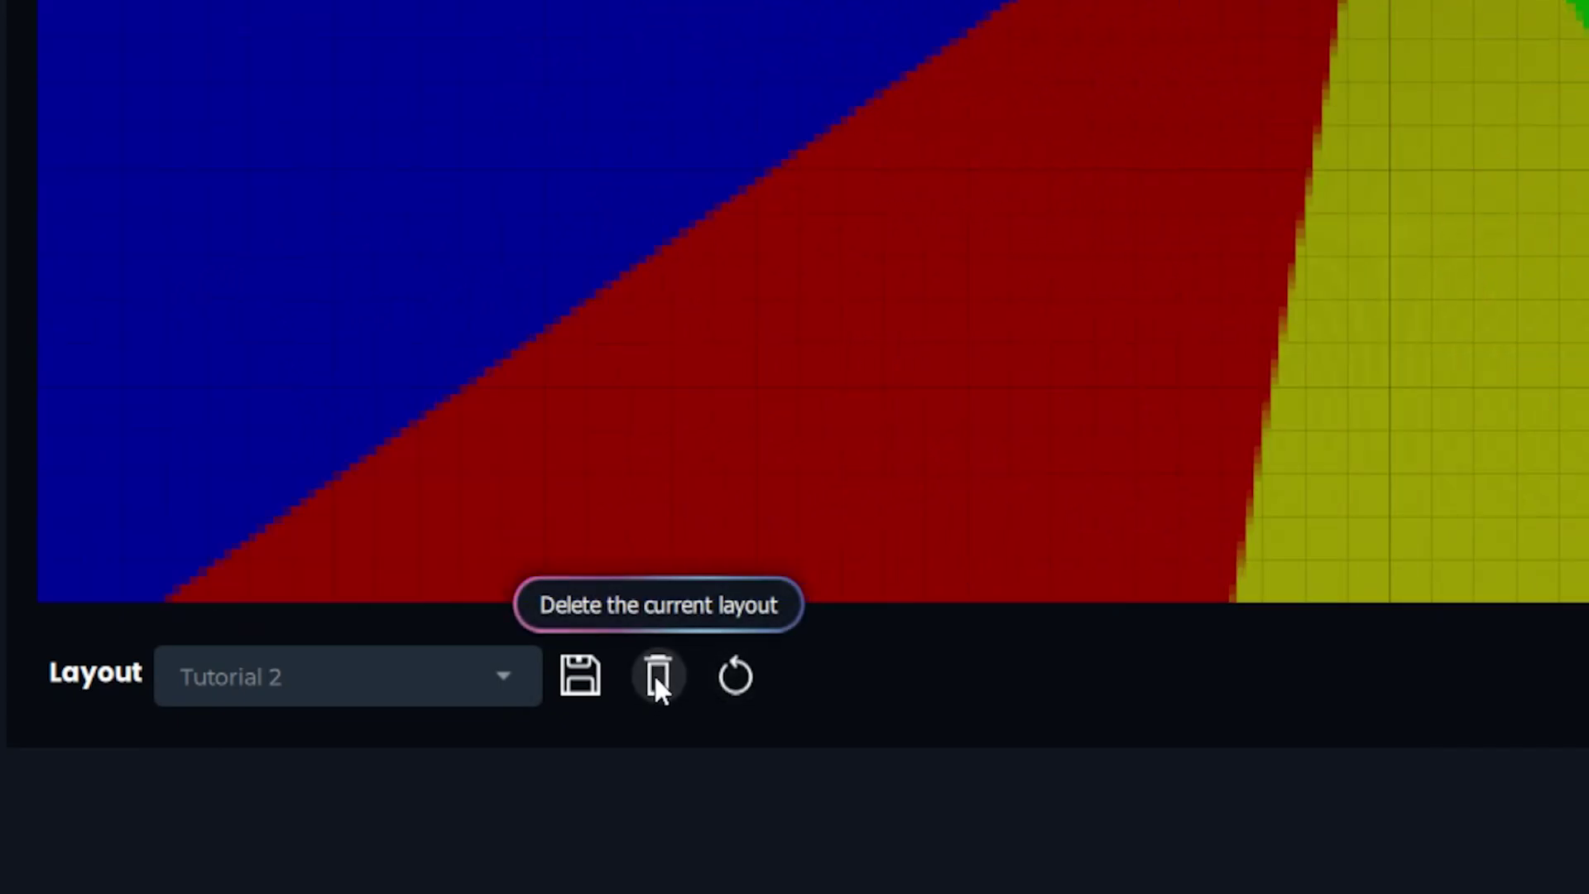
click(654, 677)
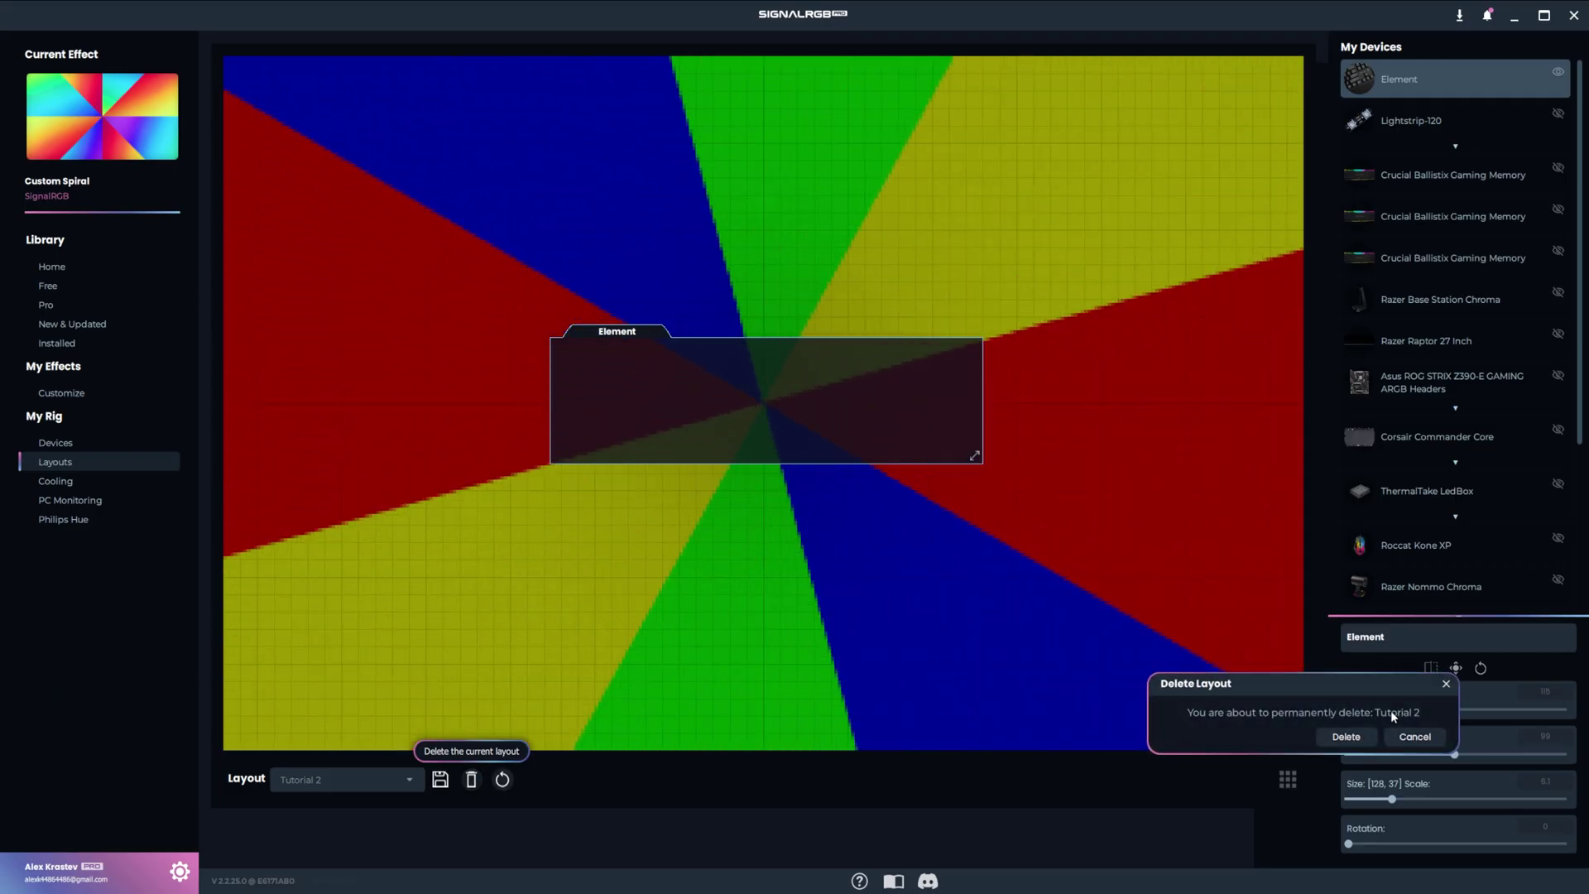
click(1346, 737)
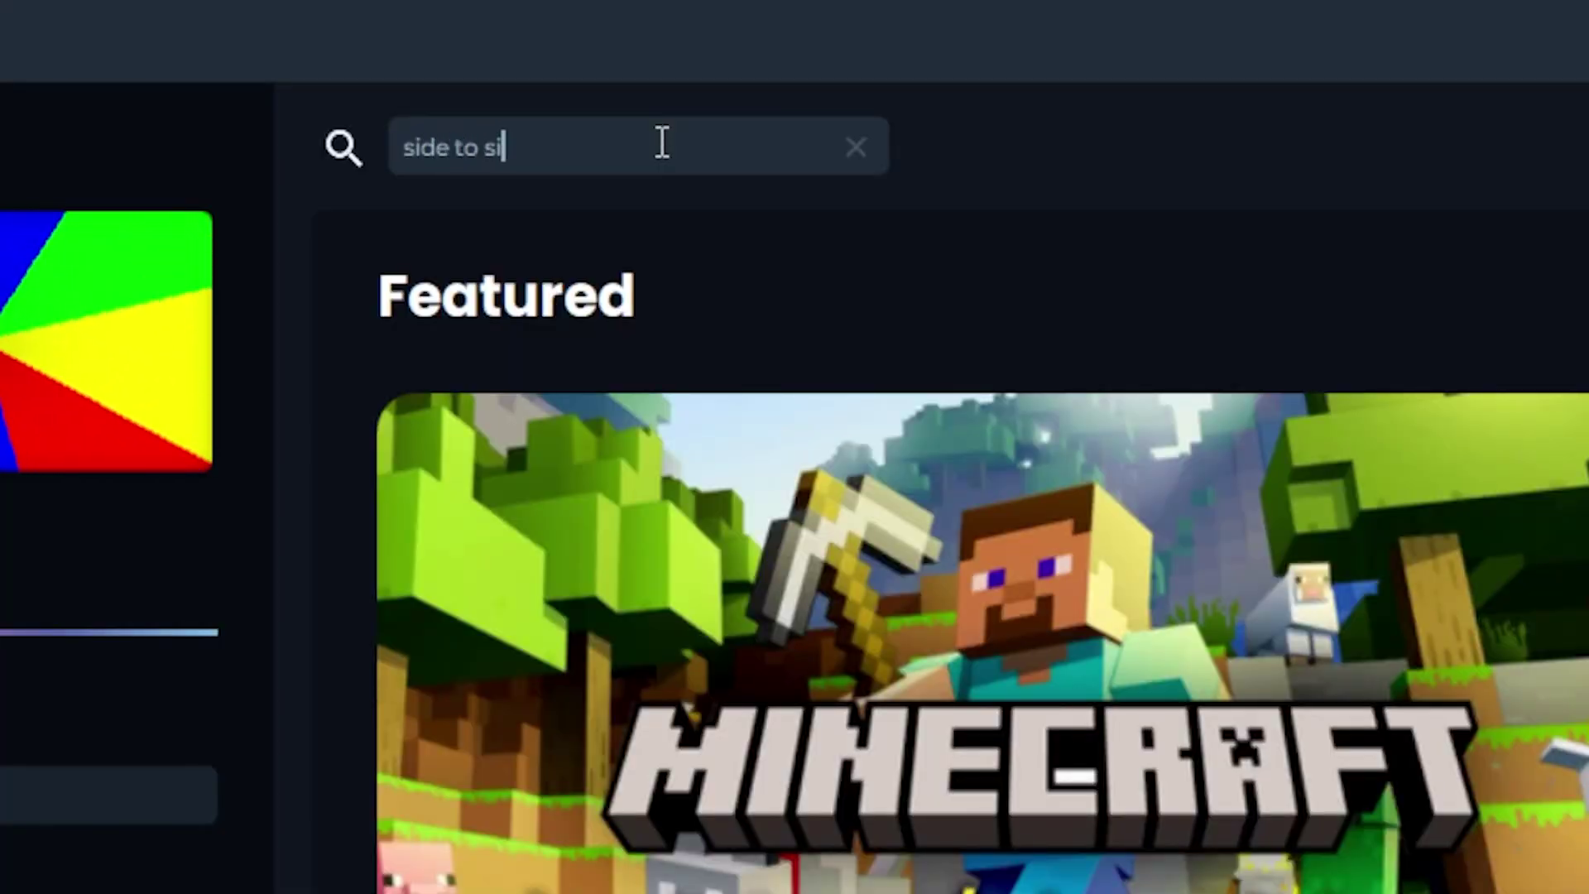
Step: Search the library for 'side to side' and apply the Side to Side effect
text(de)
key(Return)
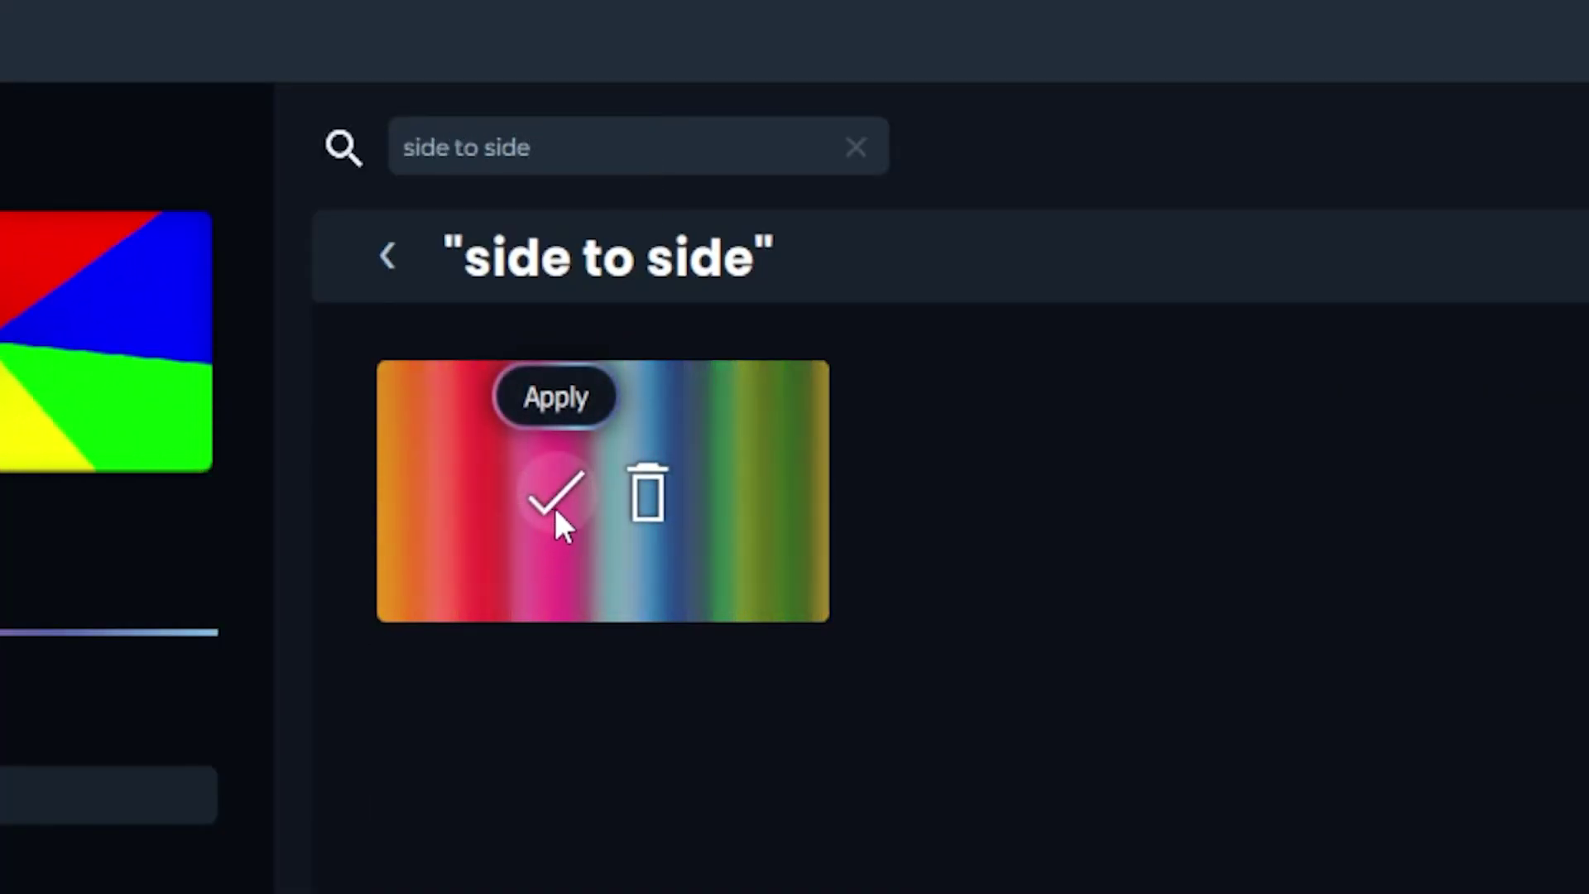
click(556, 504)
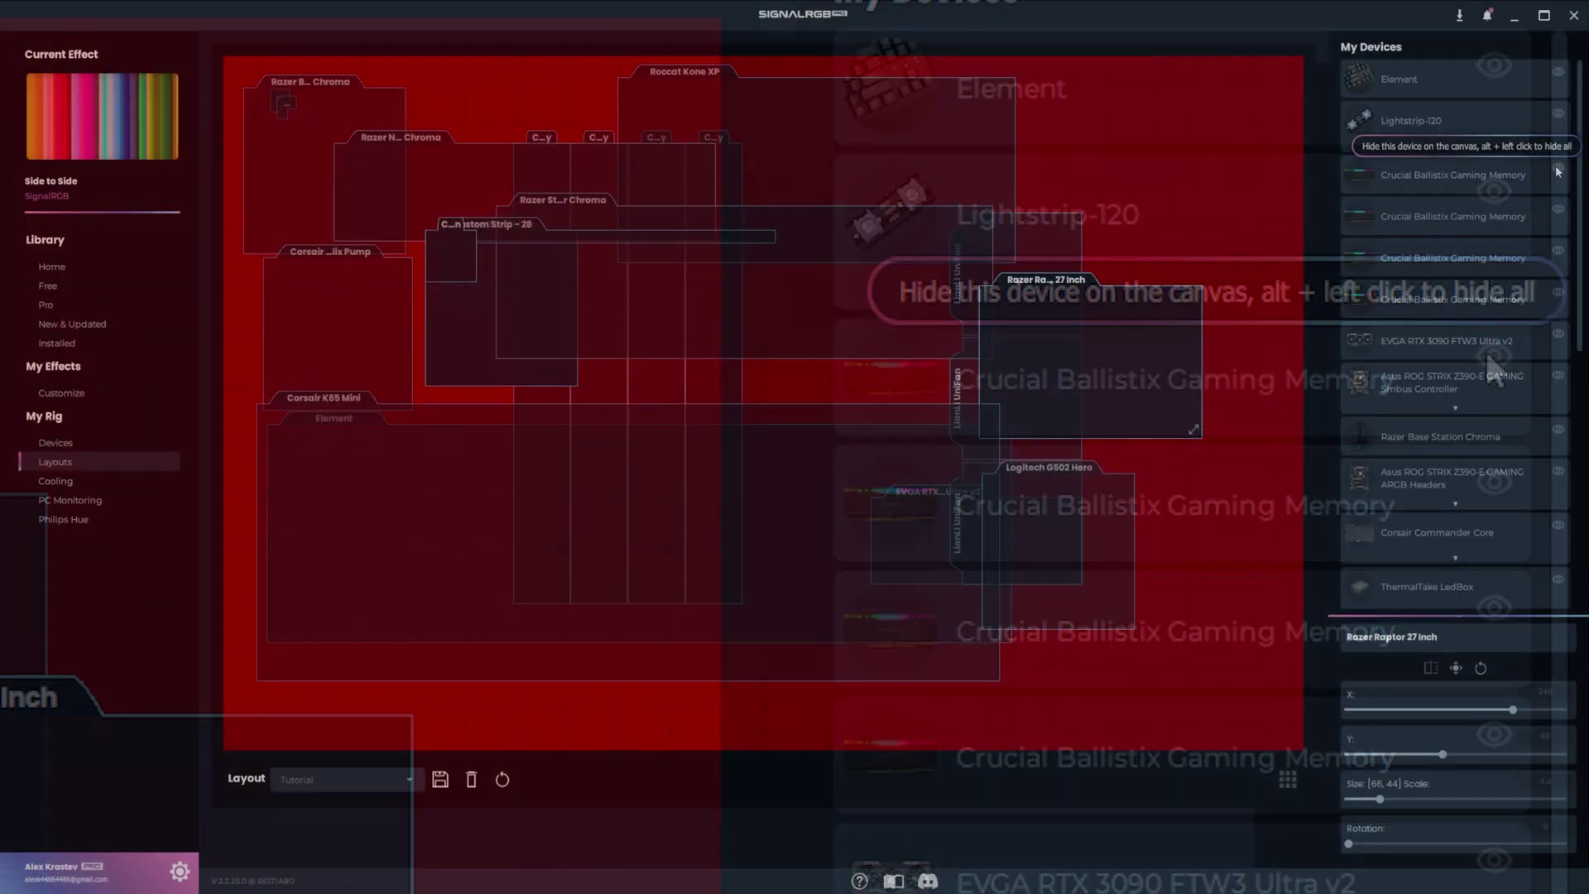
Step: Hide all devices on the canvas, then show only the ThermalTake LedBox fans
alt+click(1488, 358)
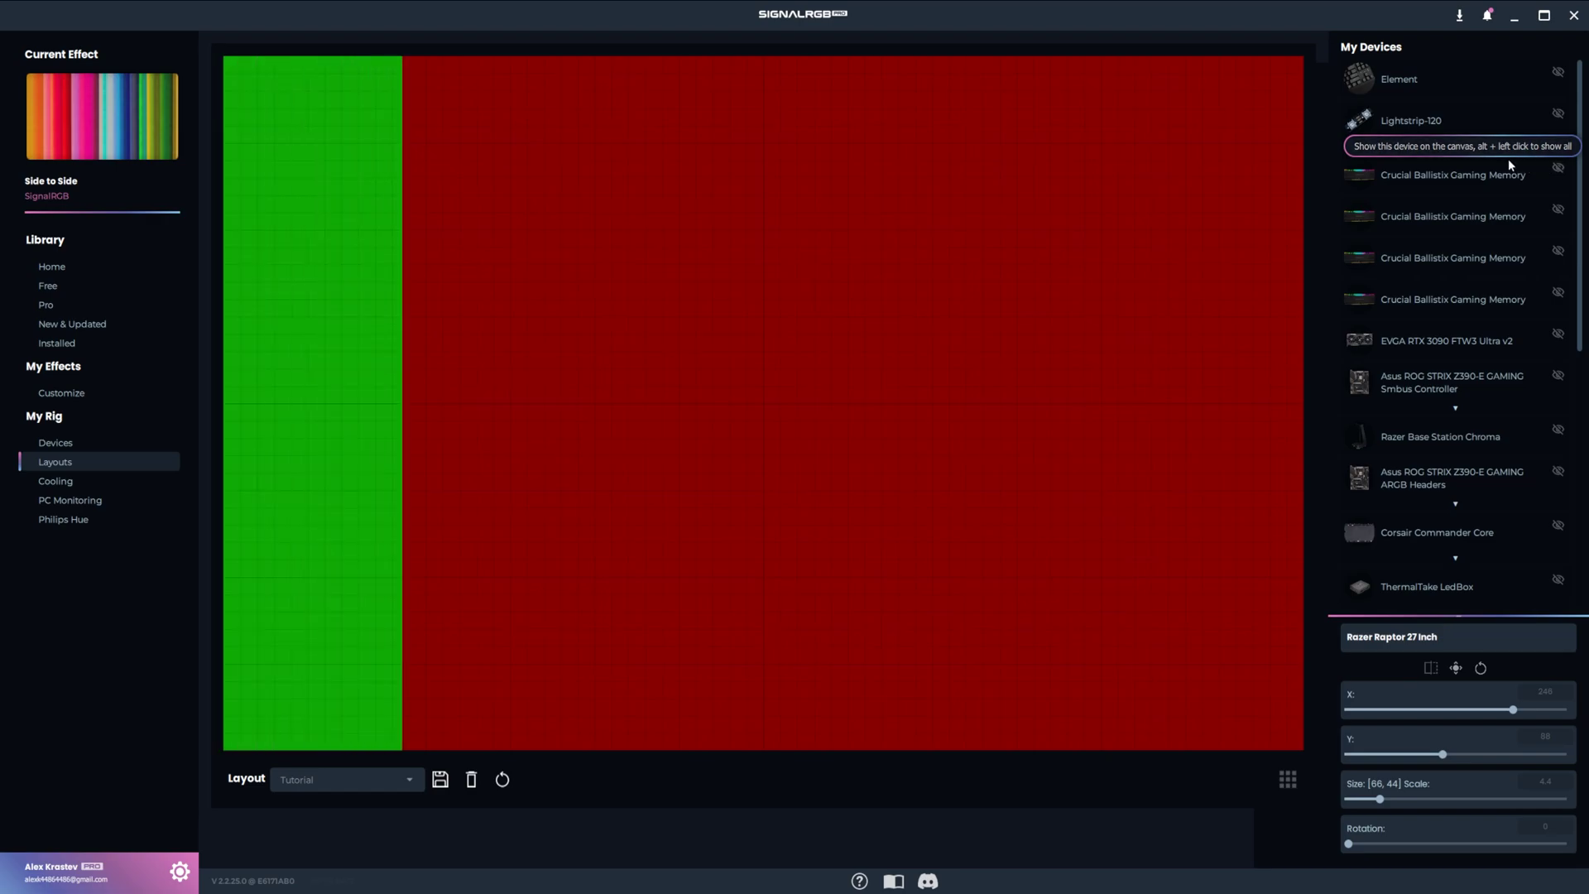
scroll(1558, 215, down, 3)
click(1558, 263)
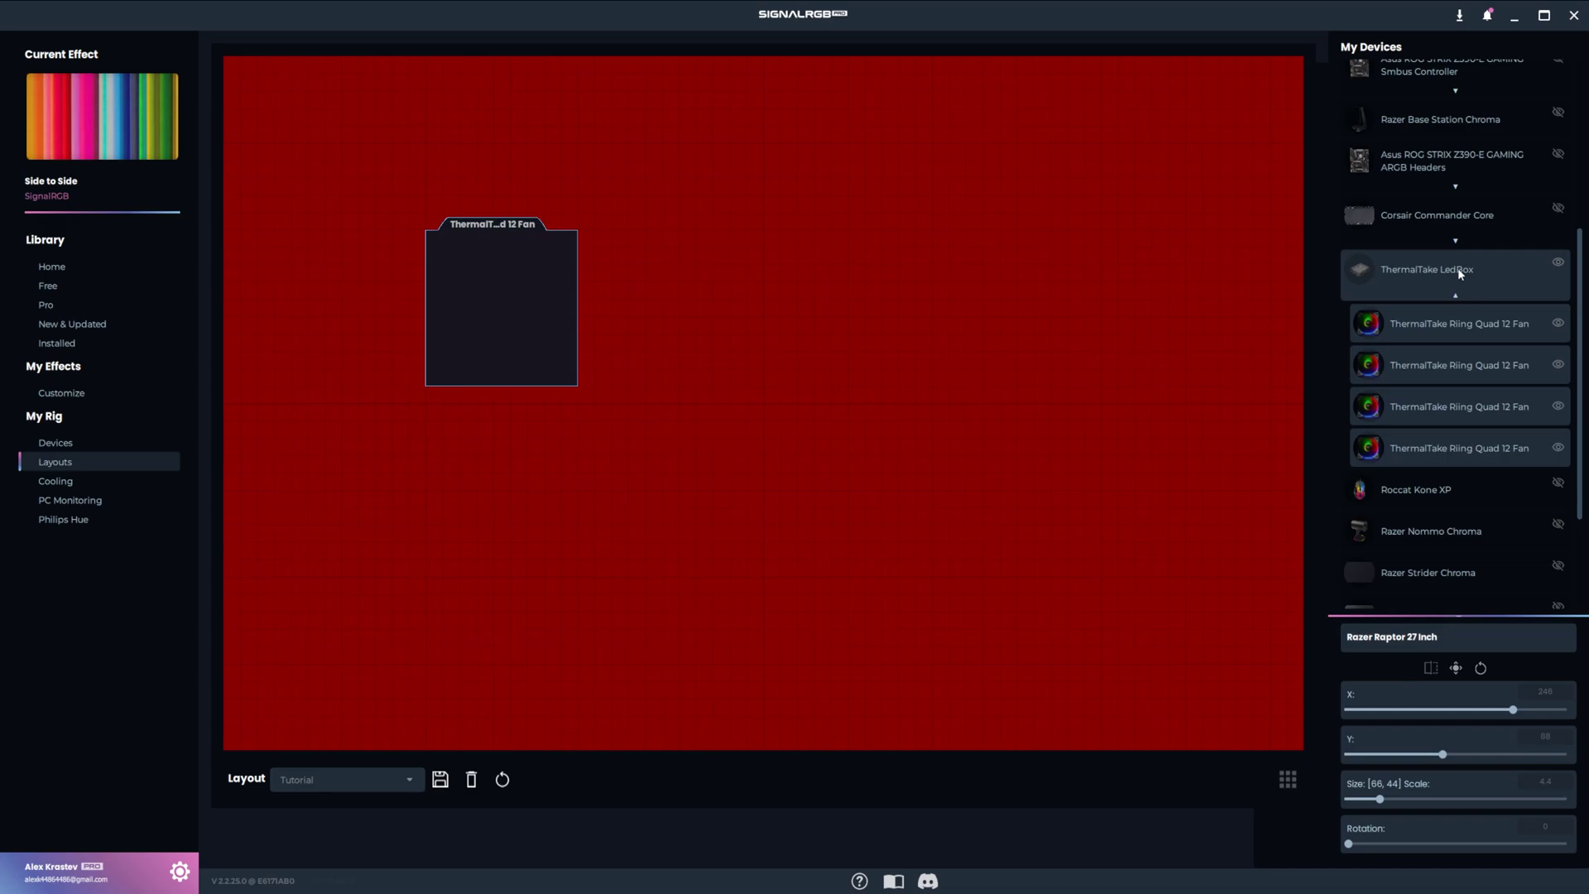
Step: Pull the stacked fan boxes apart across the canvas
click(495, 291)
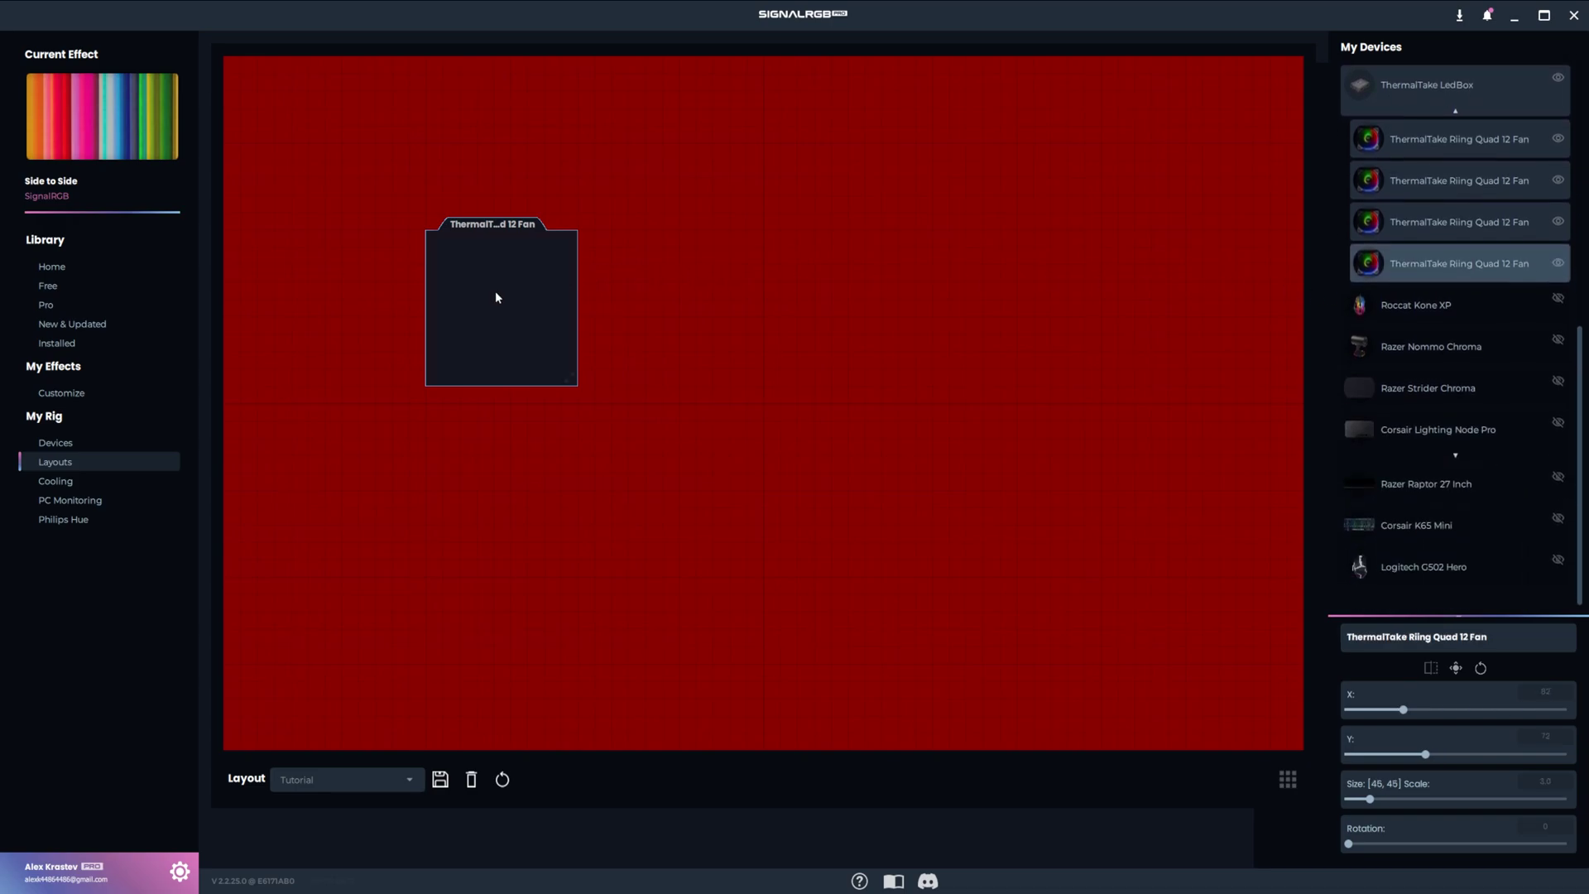
drag(495, 291, 706, 186)
drag(510, 302, 755, 422)
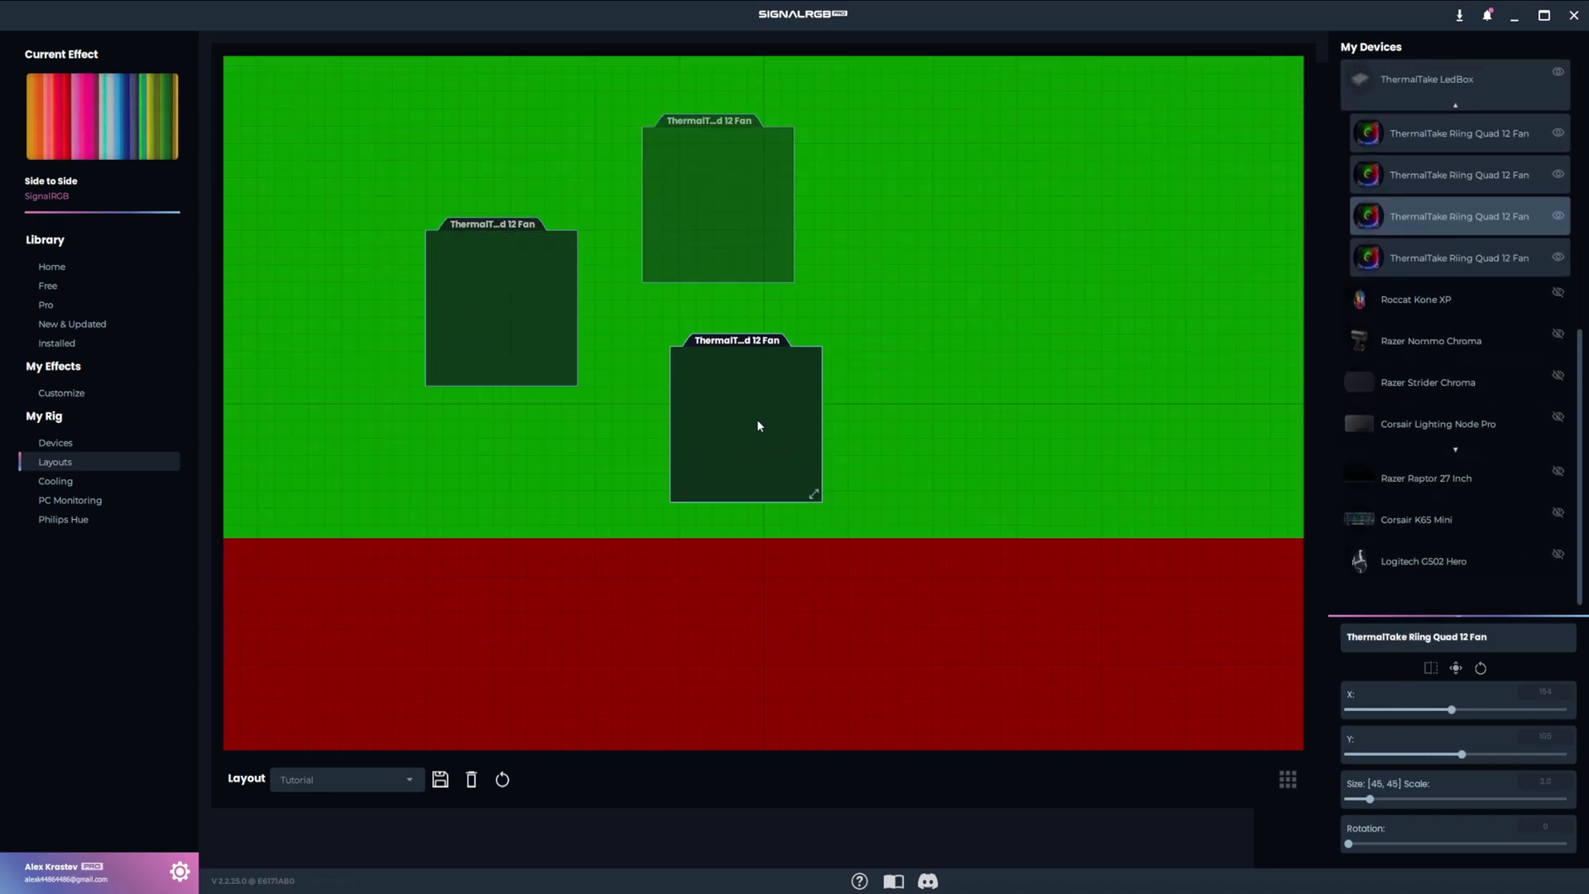
click(522, 305)
drag(521, 304, 524, 532)
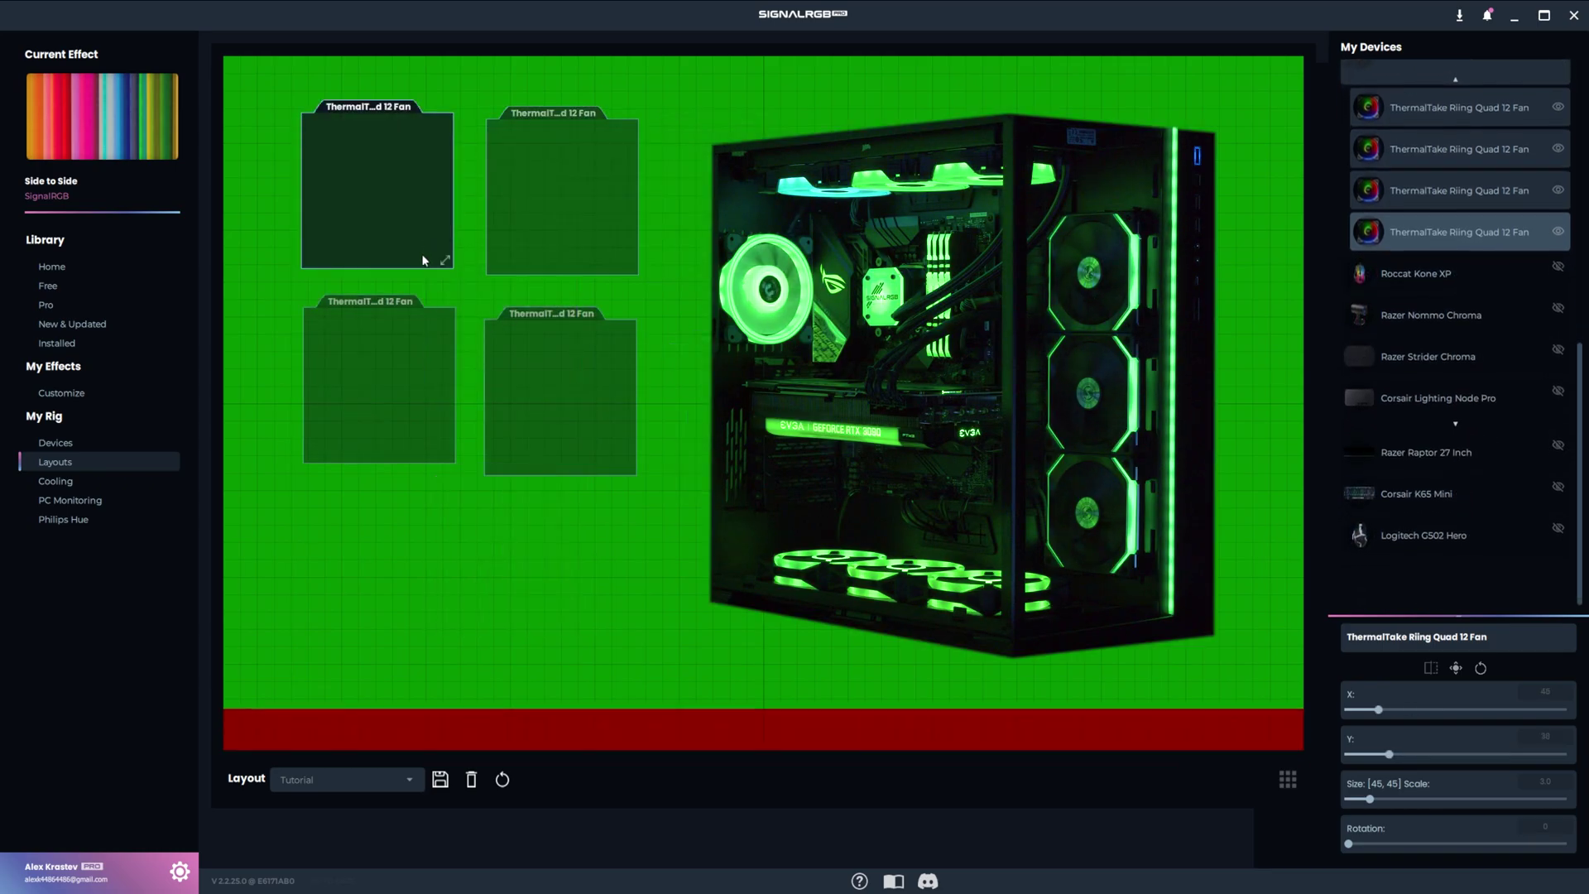
Step: Arrange the four fans with three in a top row and one at the upper left
click(394, 215)
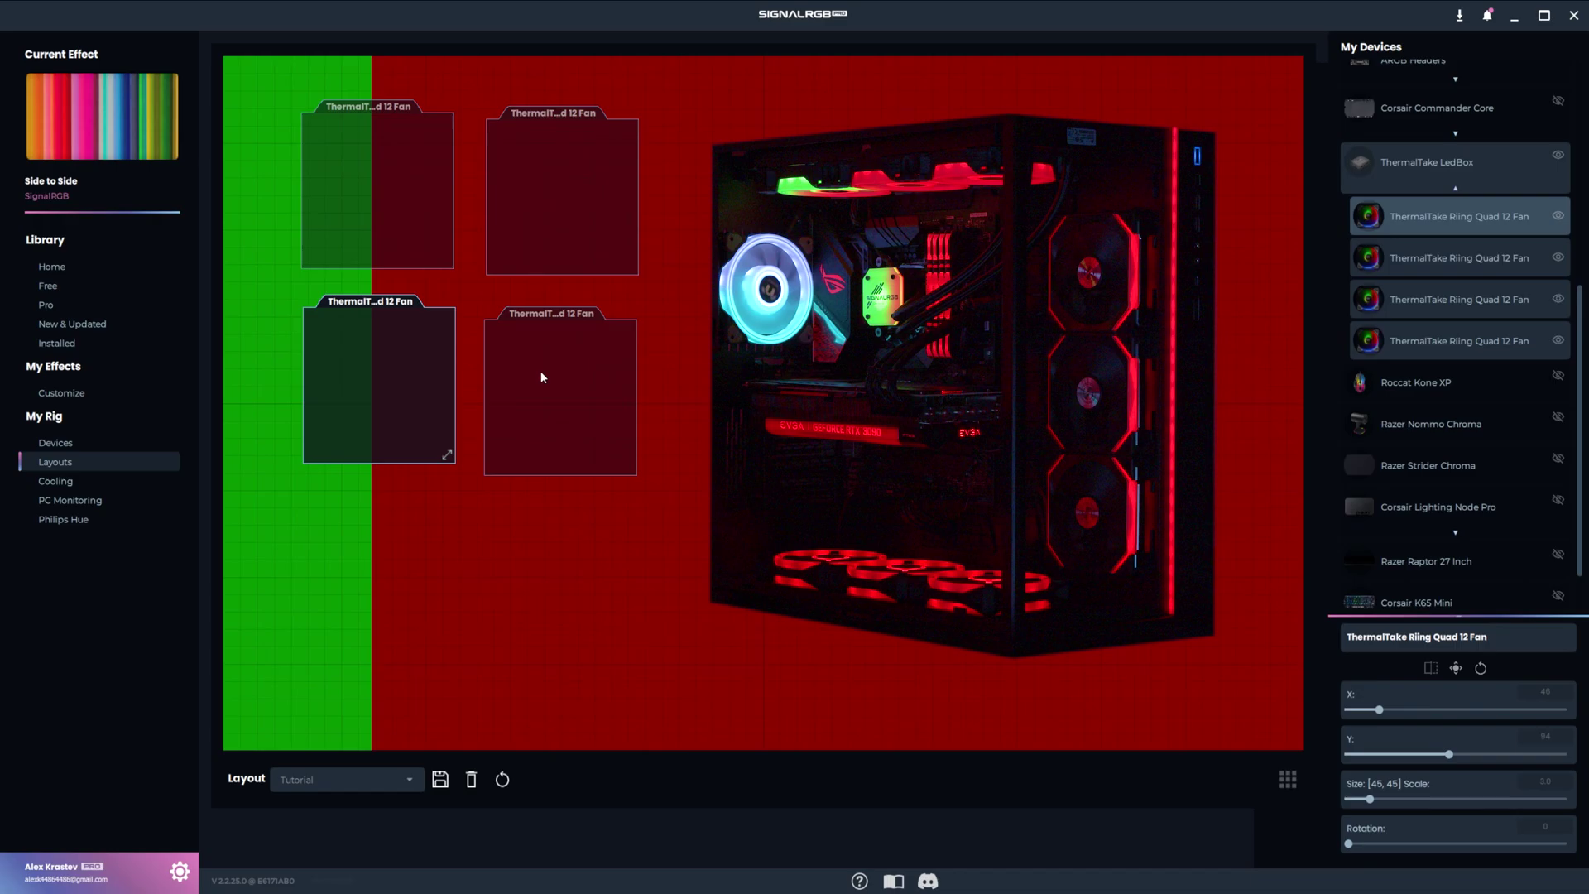
click(394, 409)
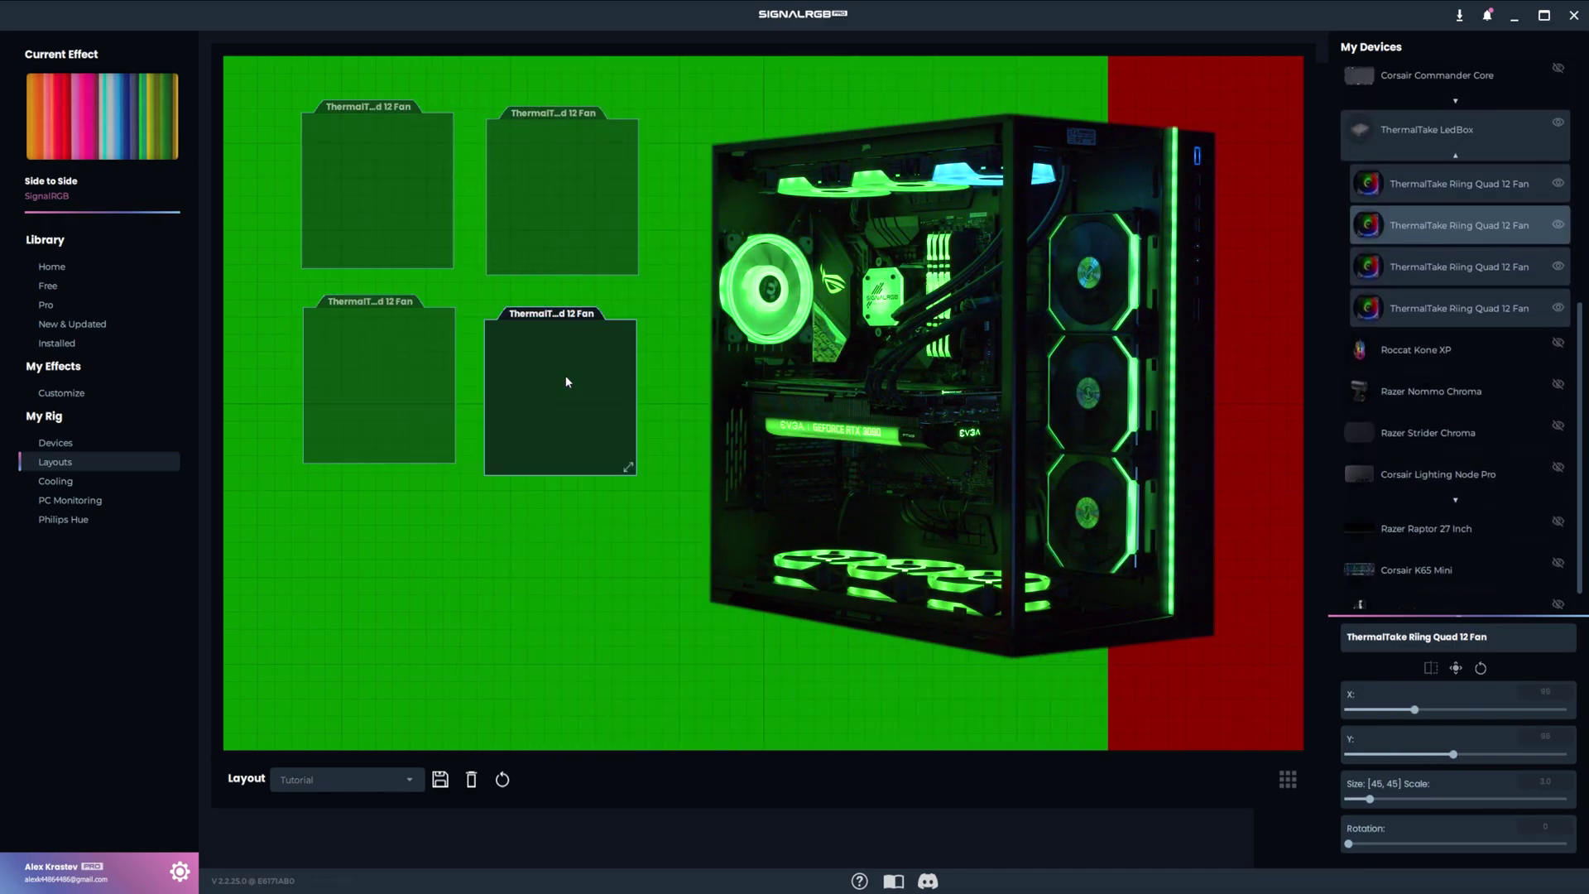
click(406, 231)
click(497, 329)
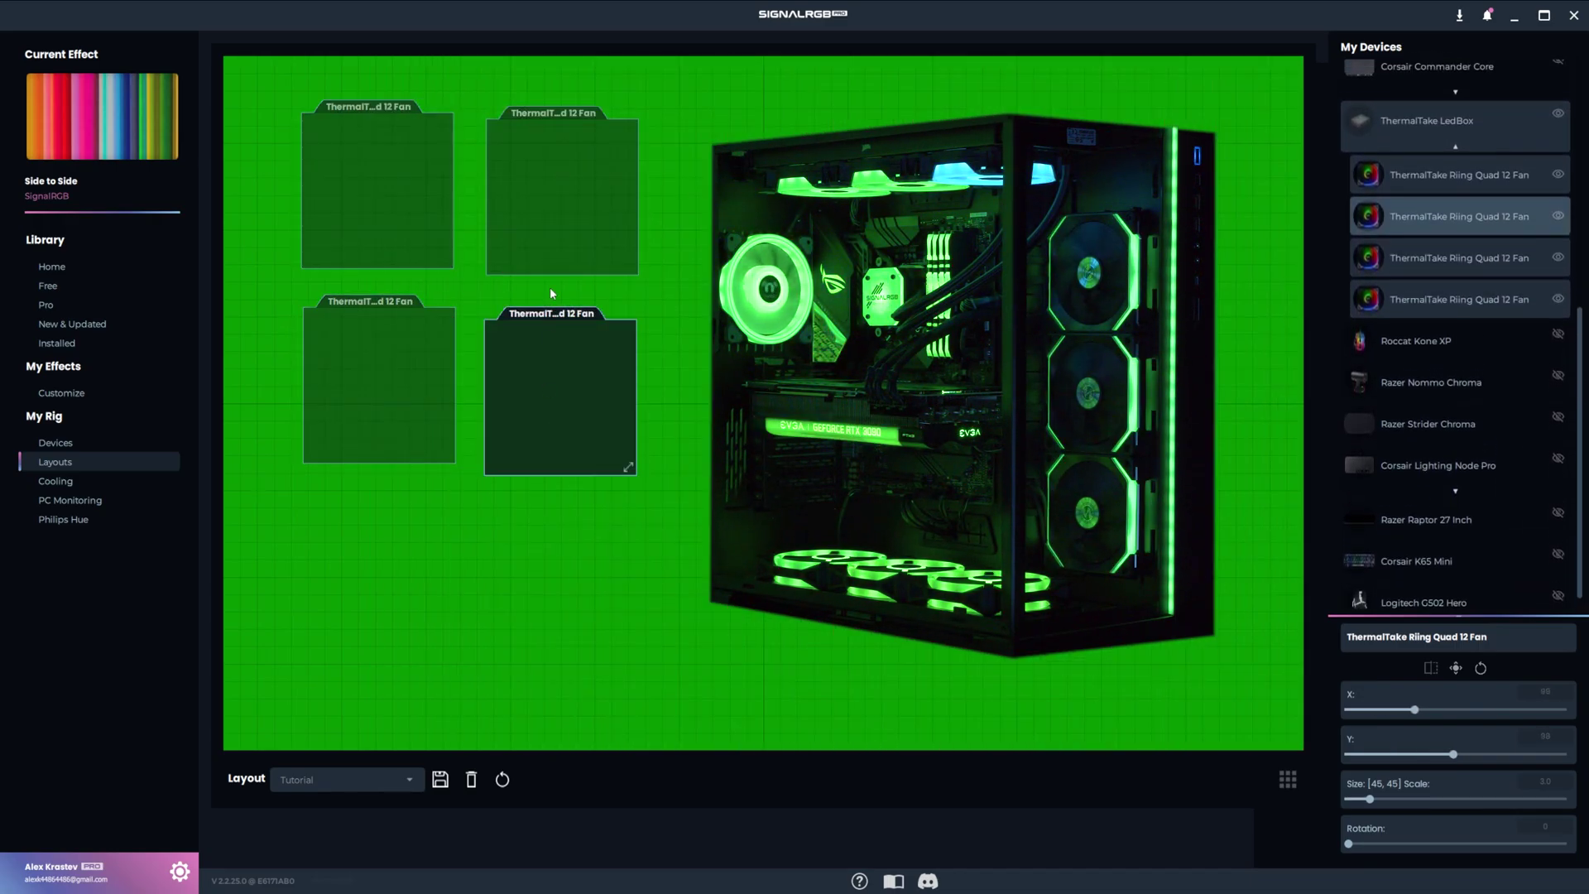
click(550, 265)
click(409, 372)
click(403, 194)
click(544, 369)
drag(544, 369, 742, 172)
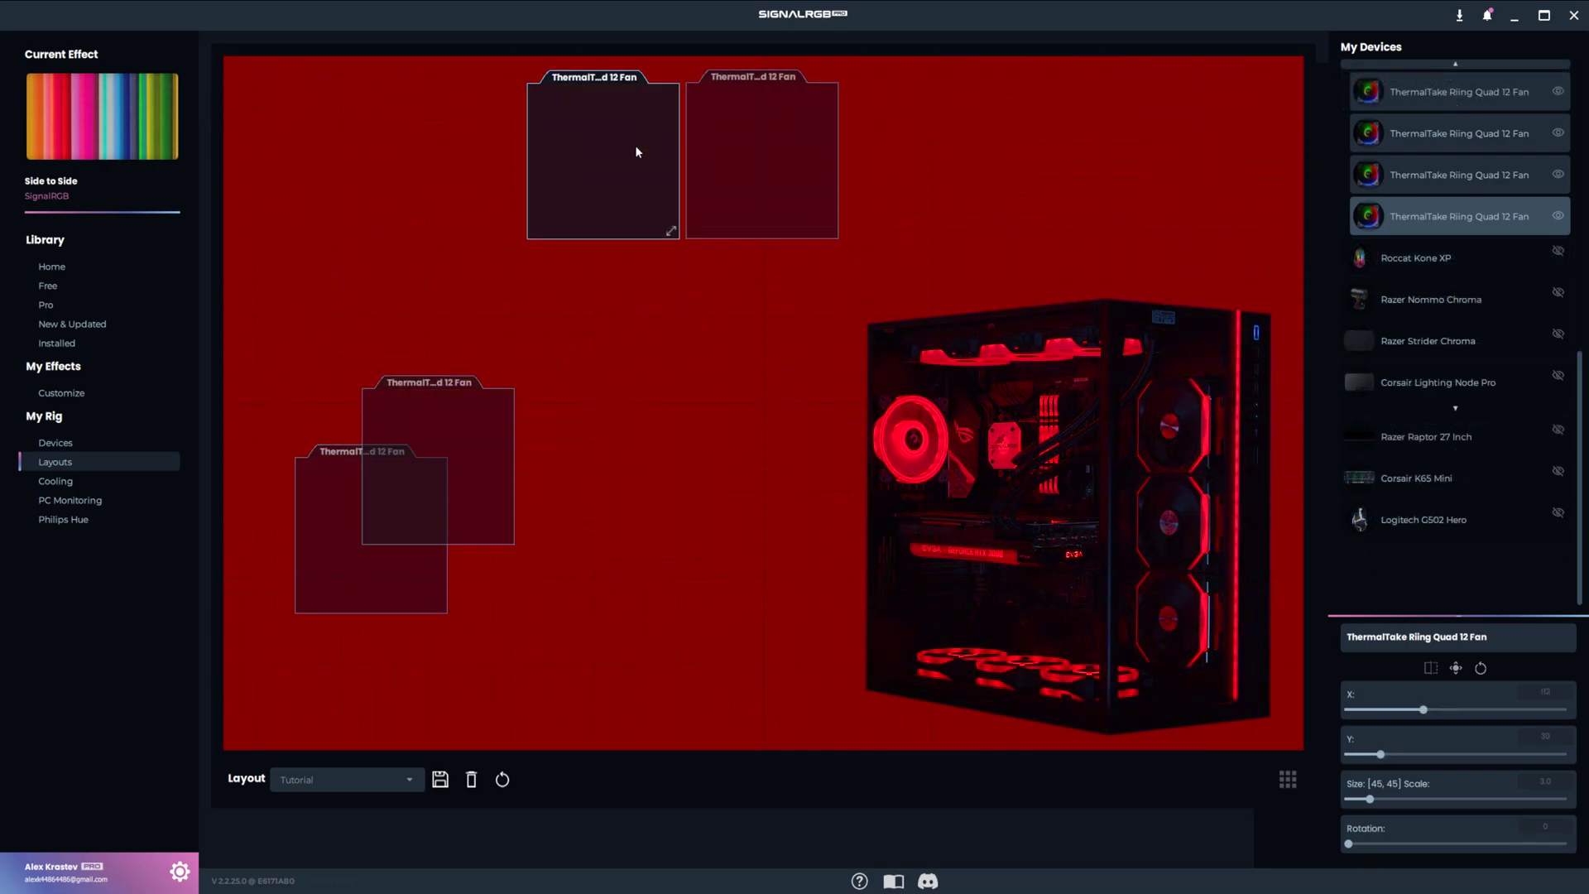
drag(479, 444, 952, 126)
click(426, 516)
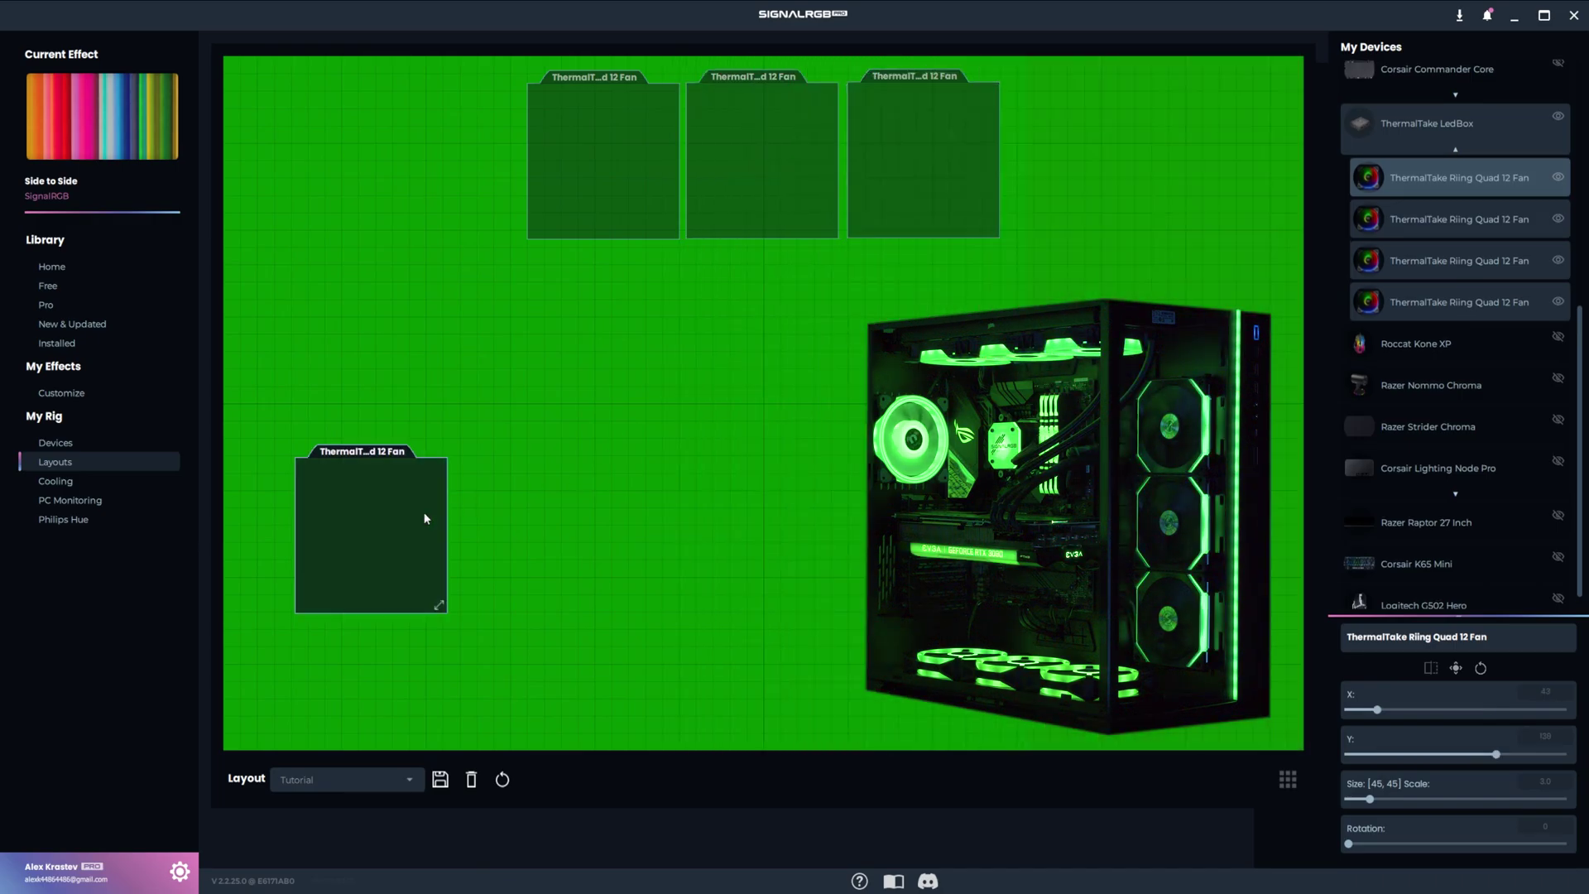
drag(375, 558, 428, 351)
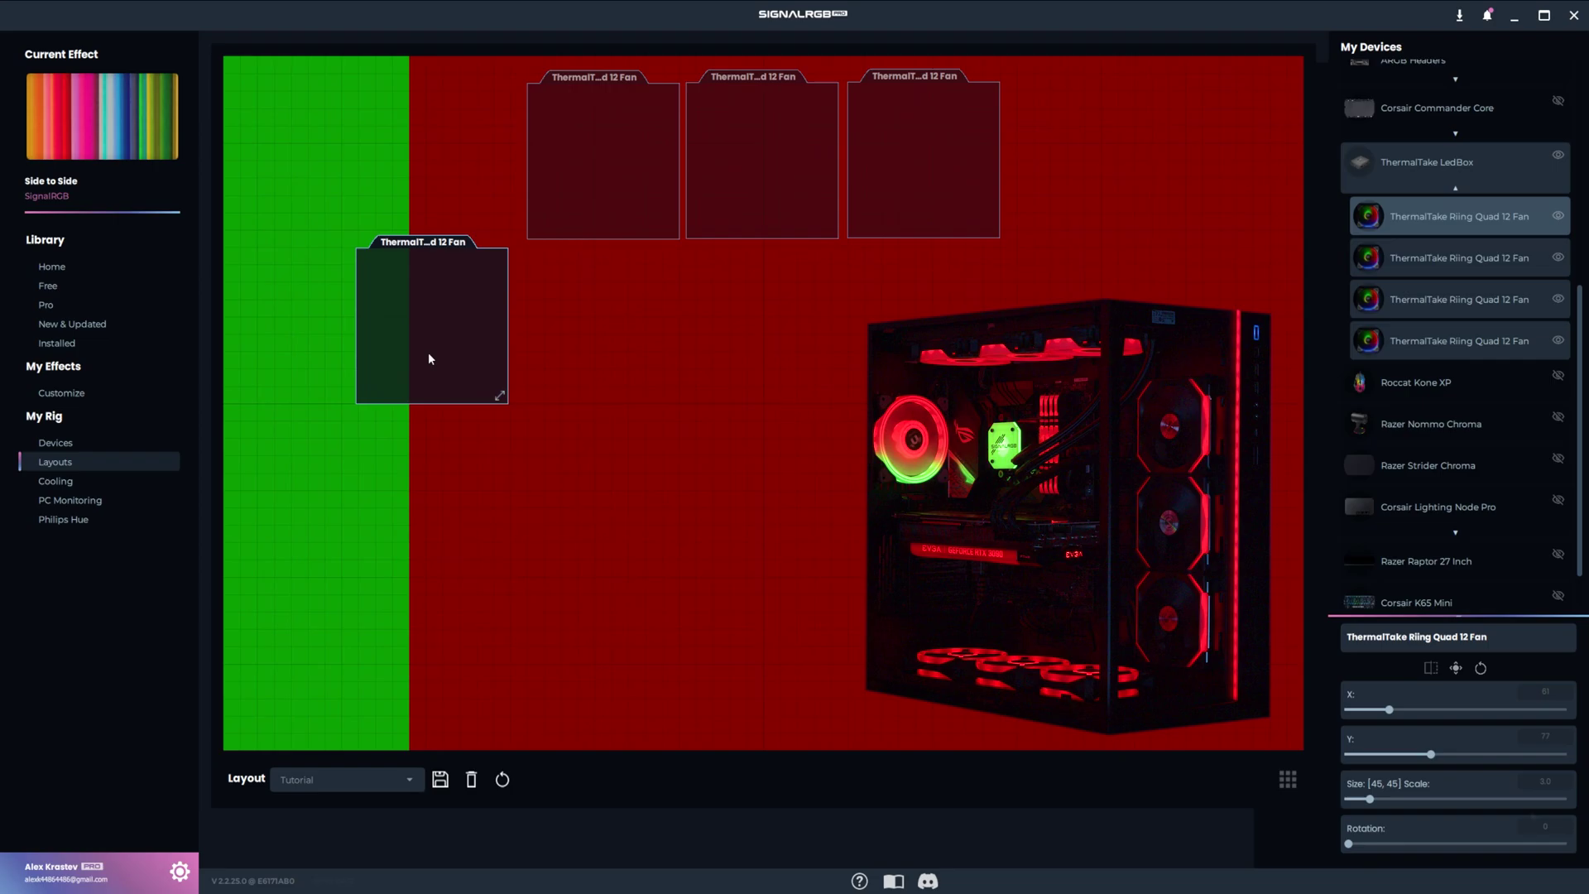
Step: Set the left fan's rotation to 270 and the three top fans' rotation to 90
click(1576, 821)
text(270)
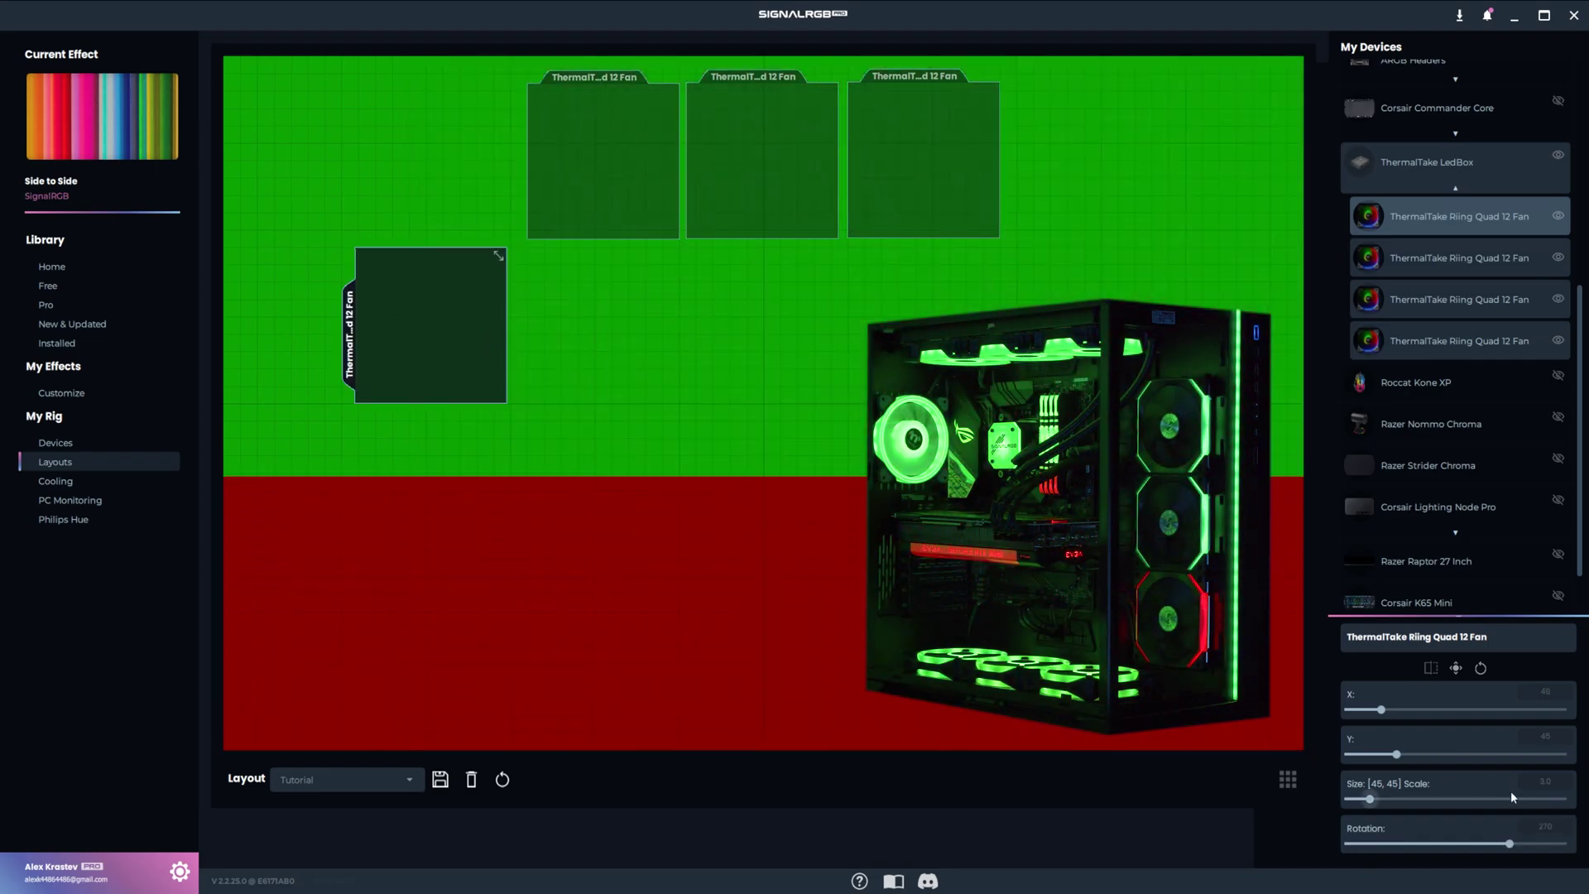
click(1459, 340)
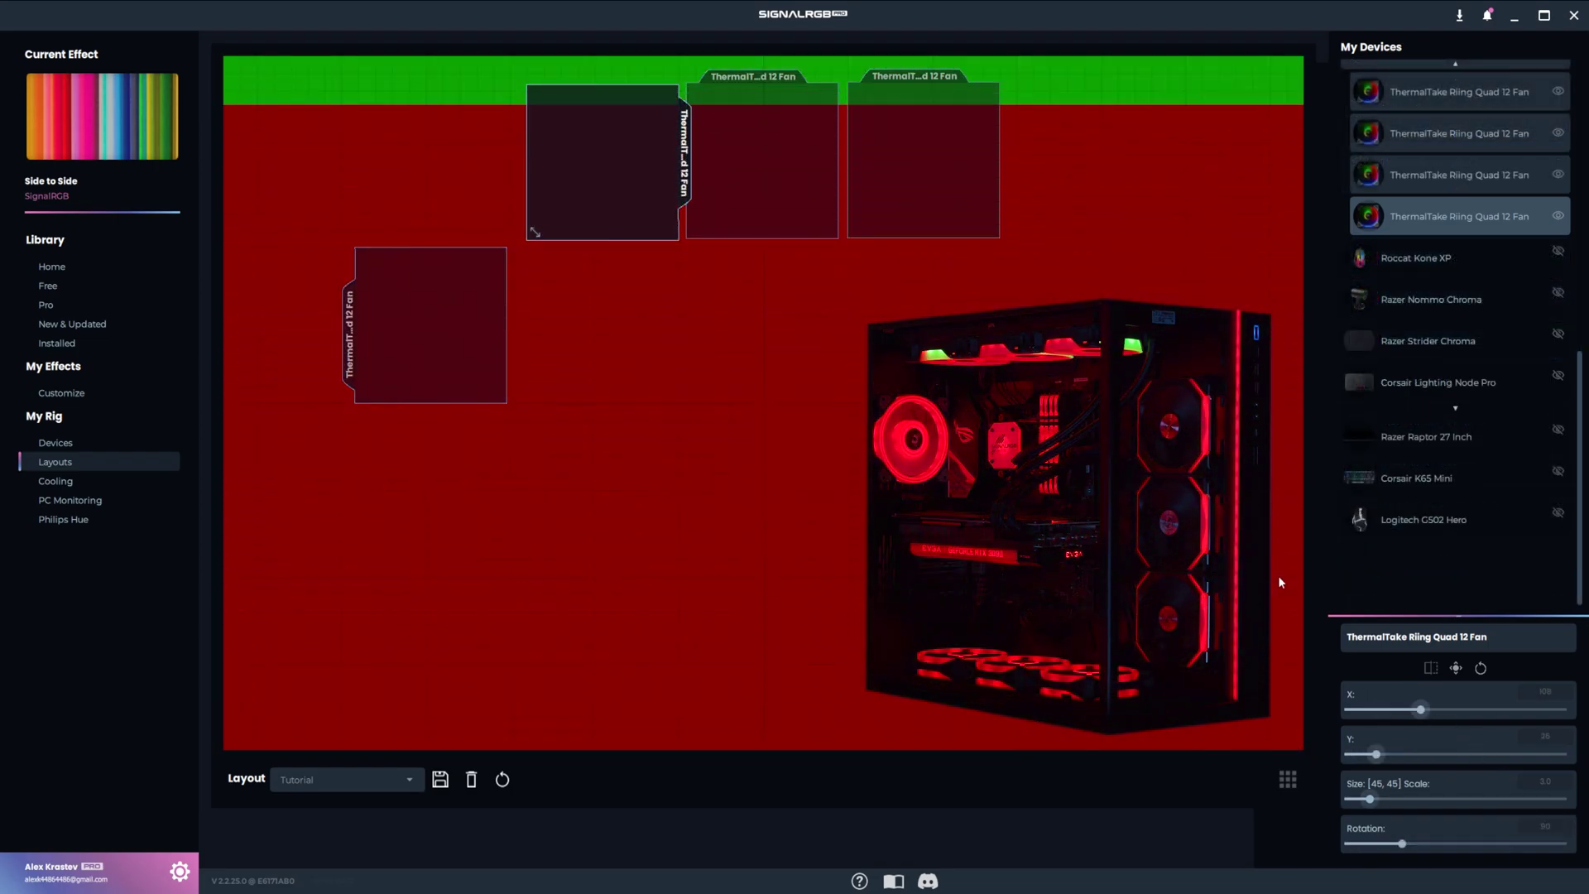
click(1459, 174)
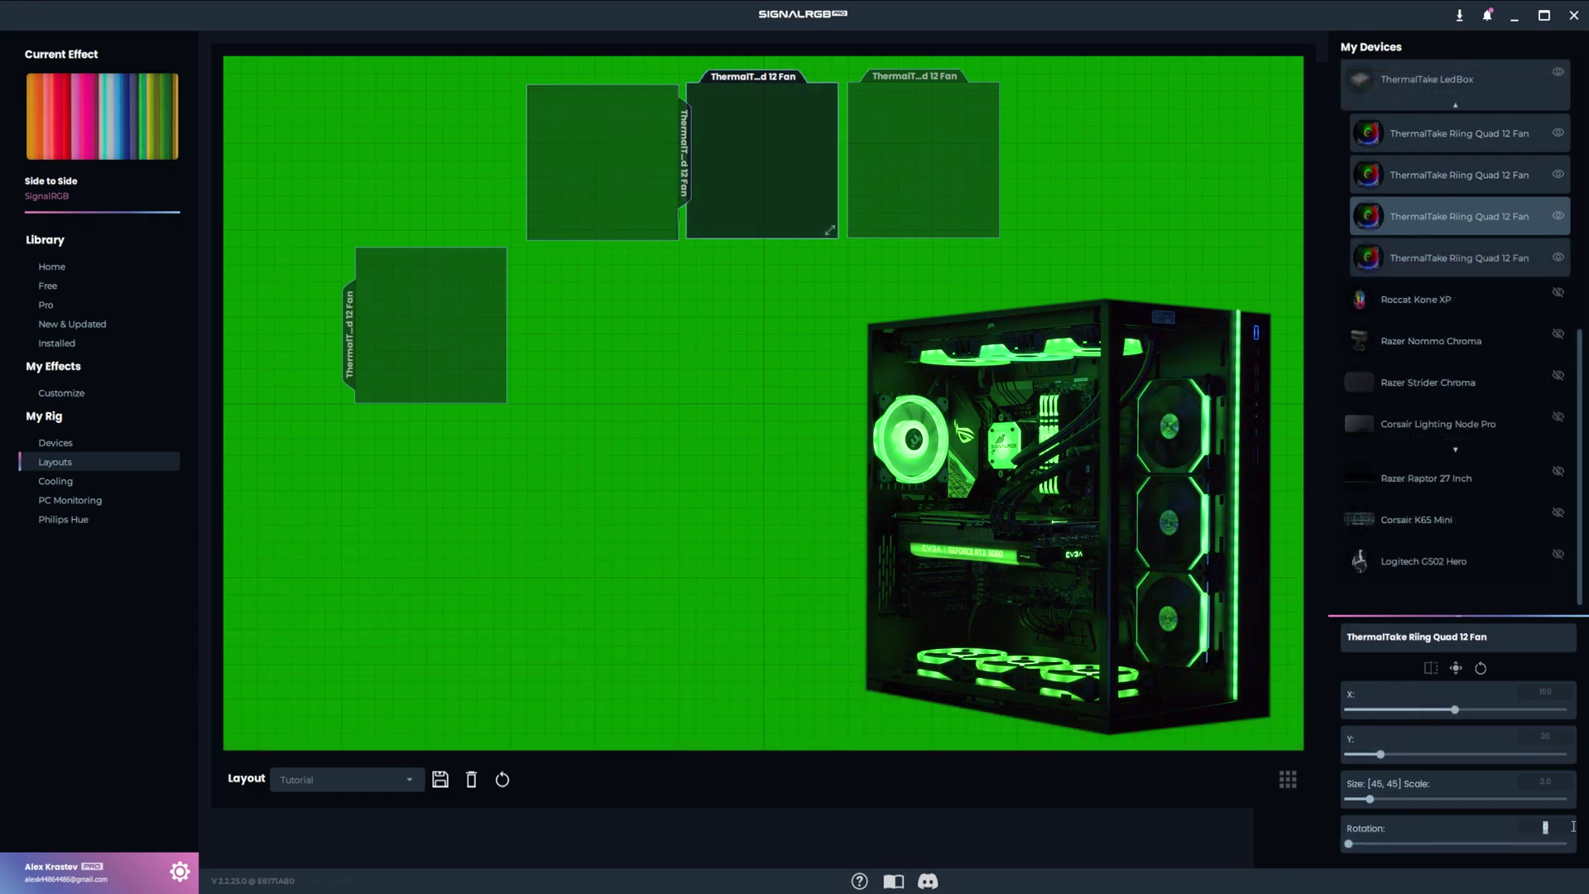
click(920, 142)
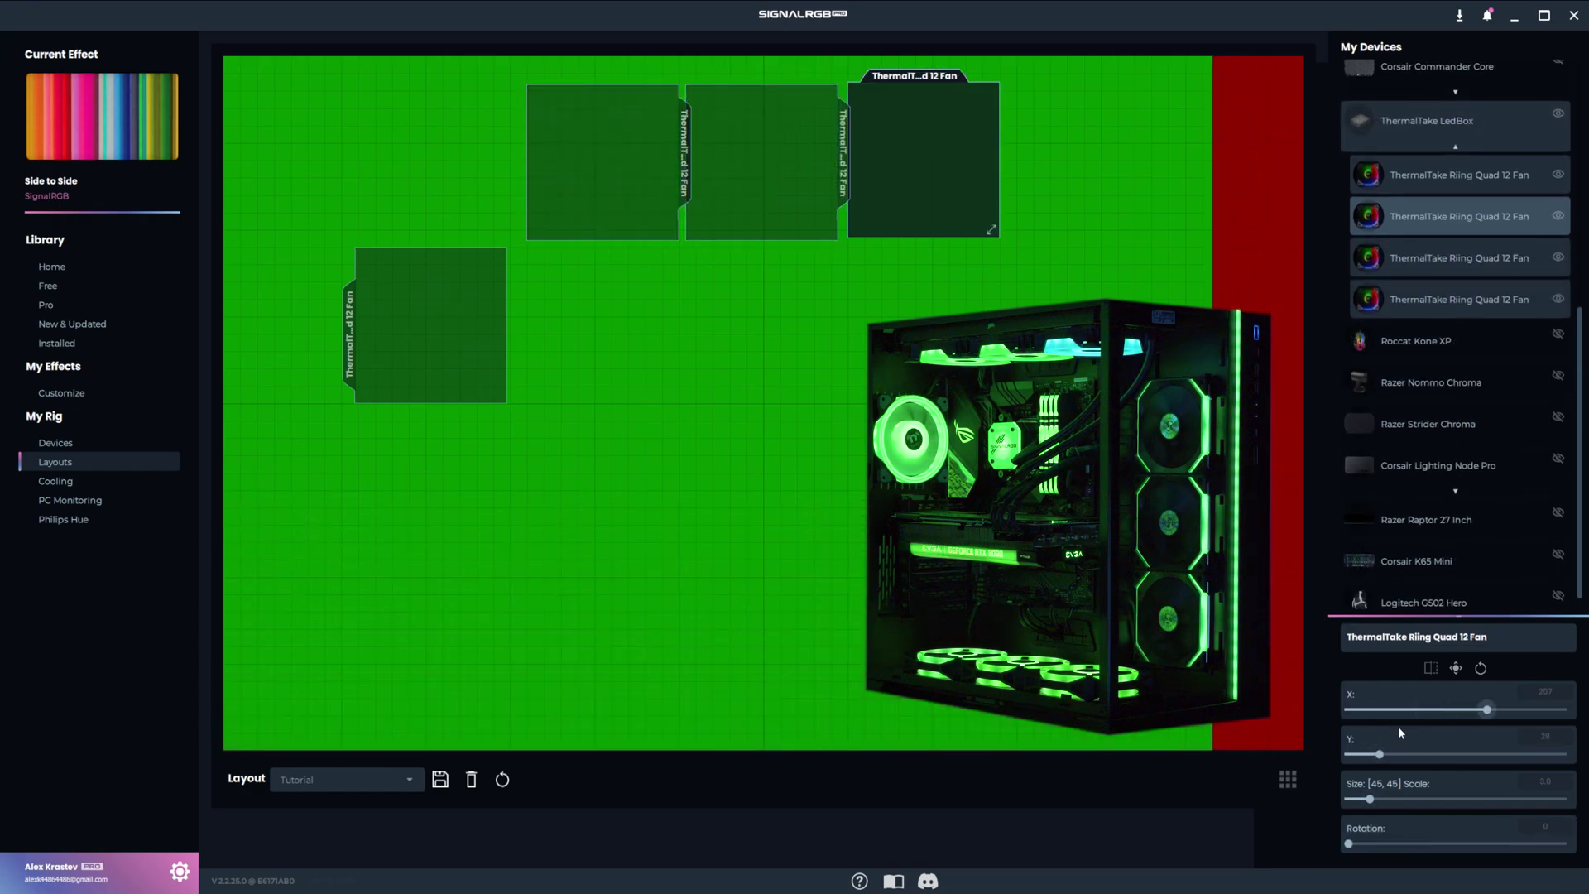
text(90)
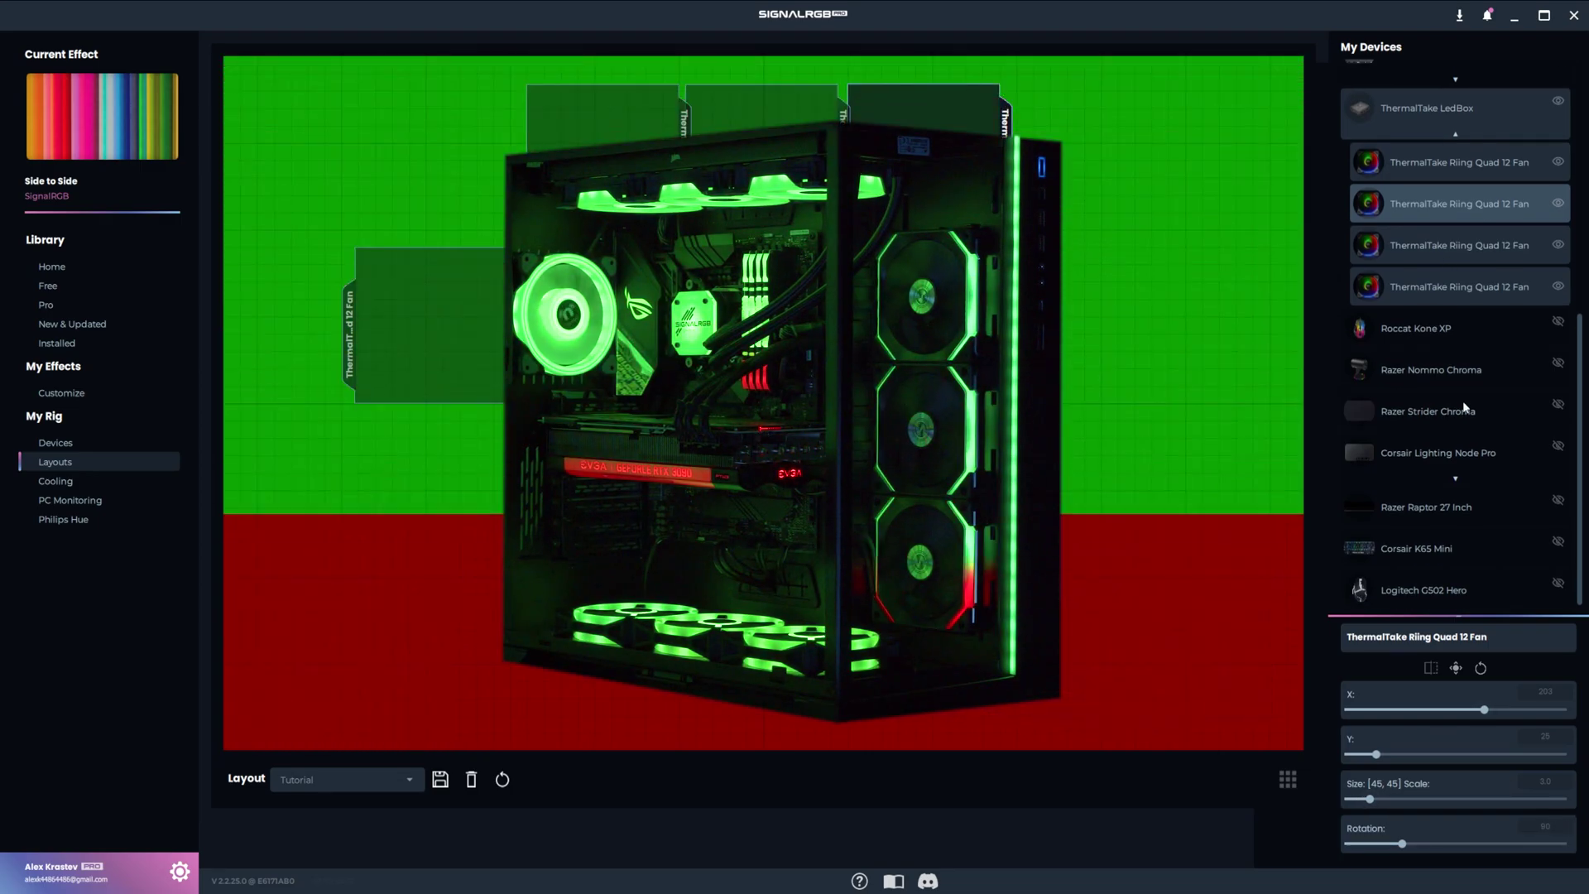
Step: Nudge the Asus Back IO and Capellix pump blocks between the fans, and show a Crucial memory module
scroll(1455, 379, up, 5)
click(1455, 503)
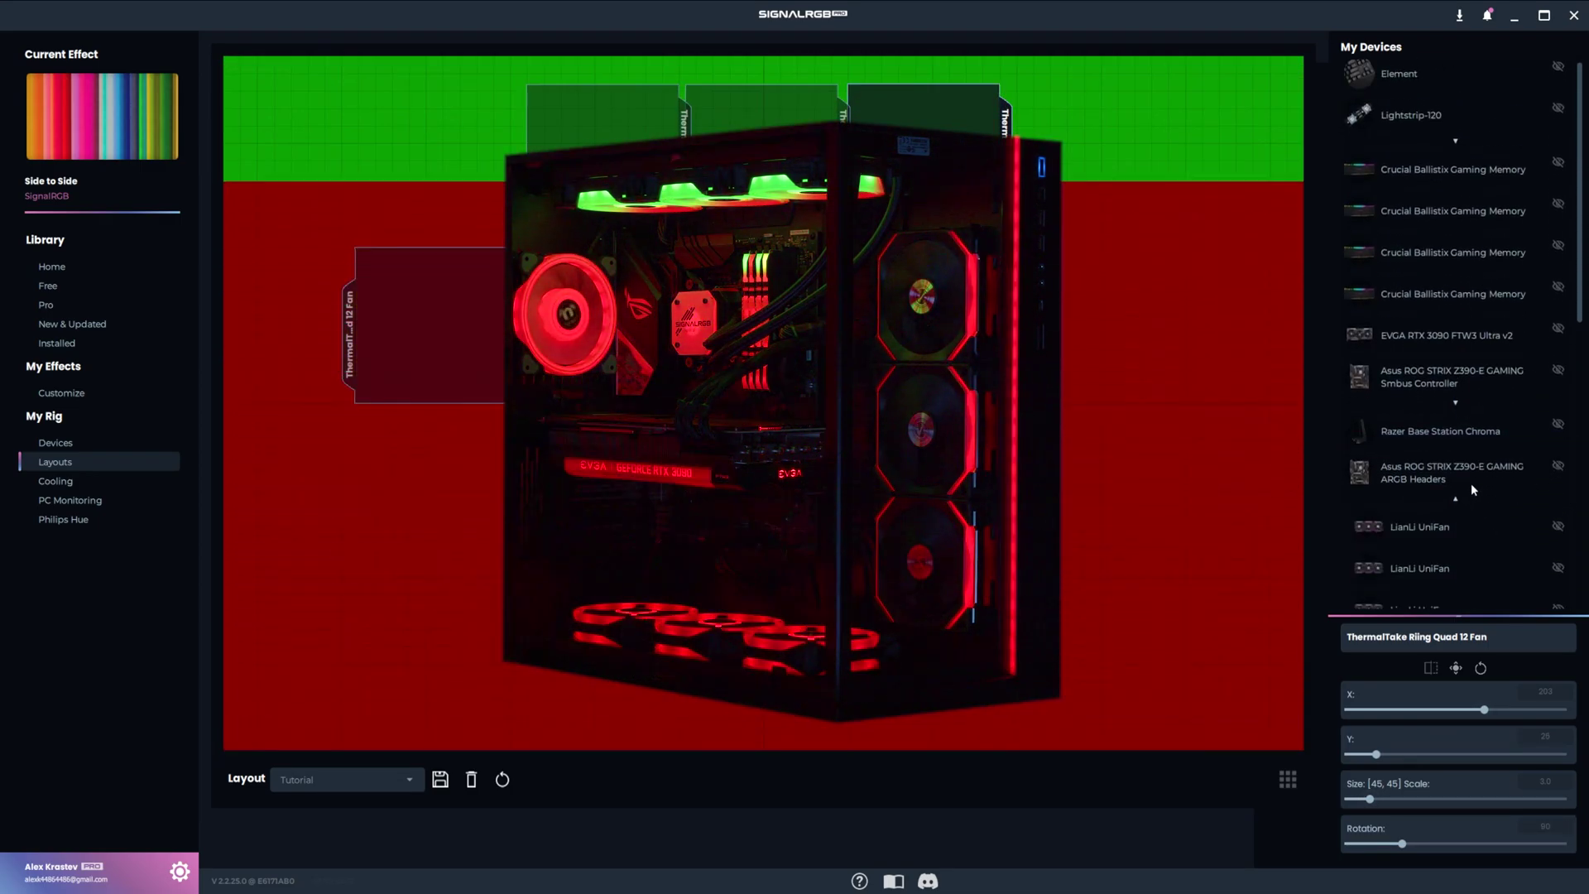
scroll(1456, 455, down, 1)
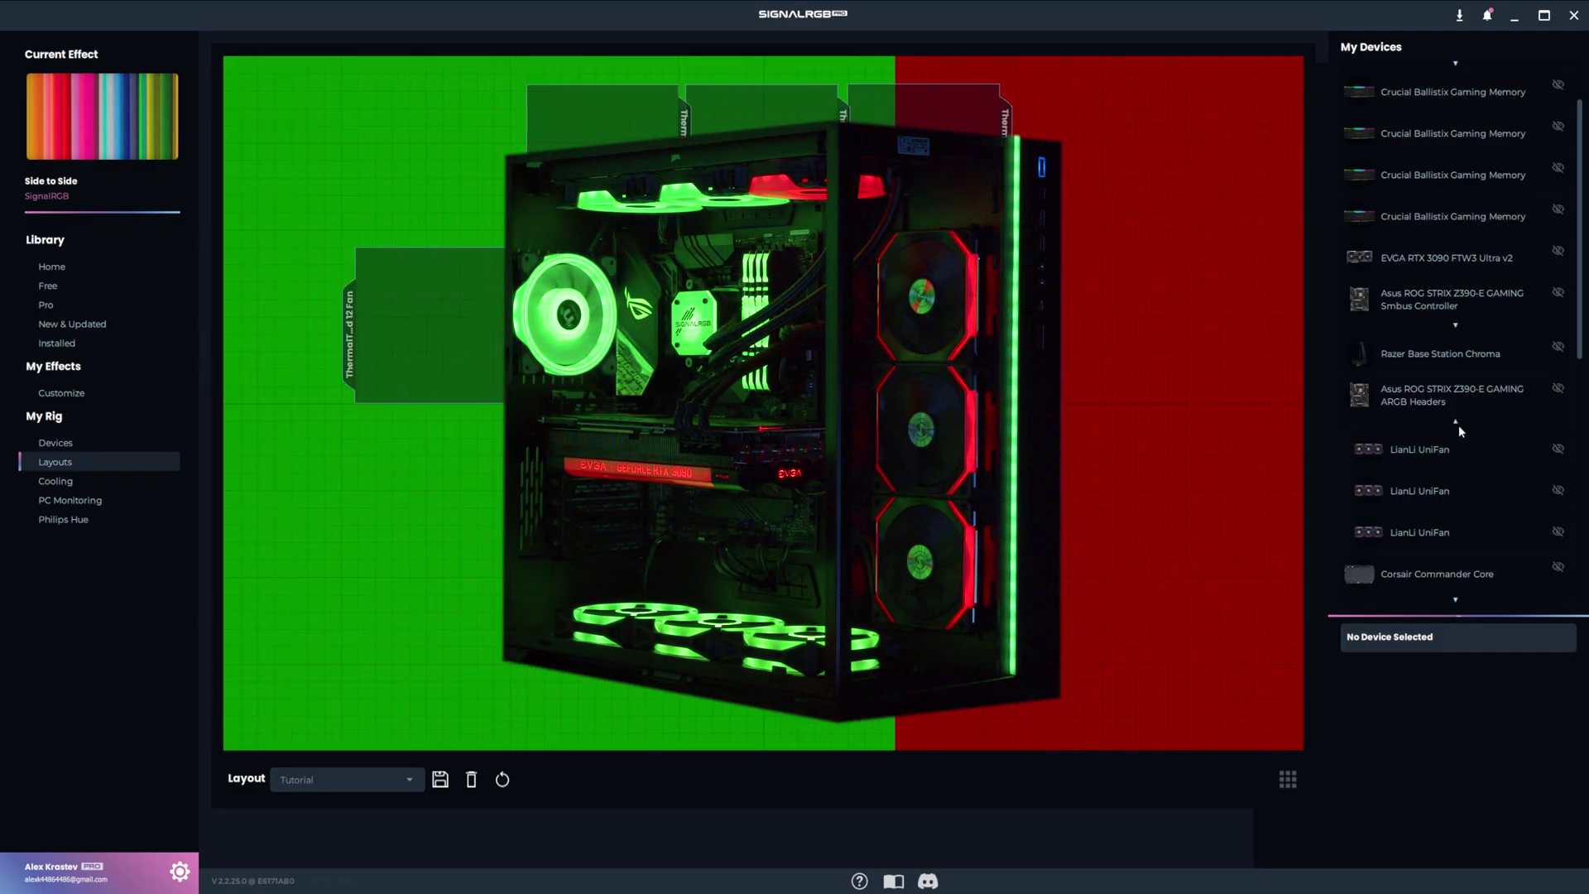
click(1456, 421)
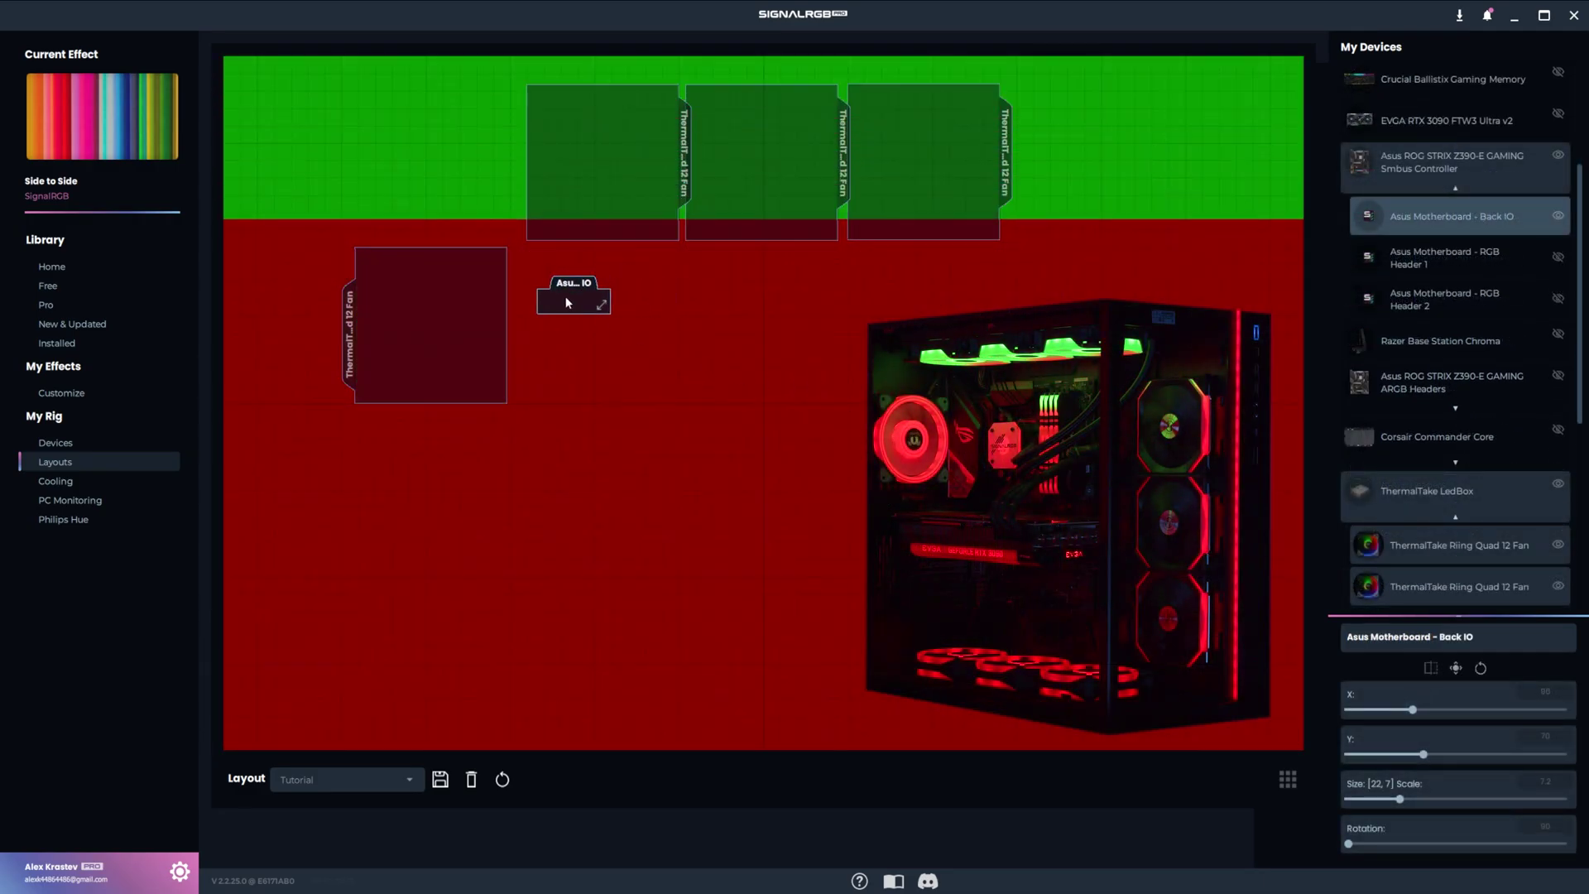
drag(576, 308, 576, 313)
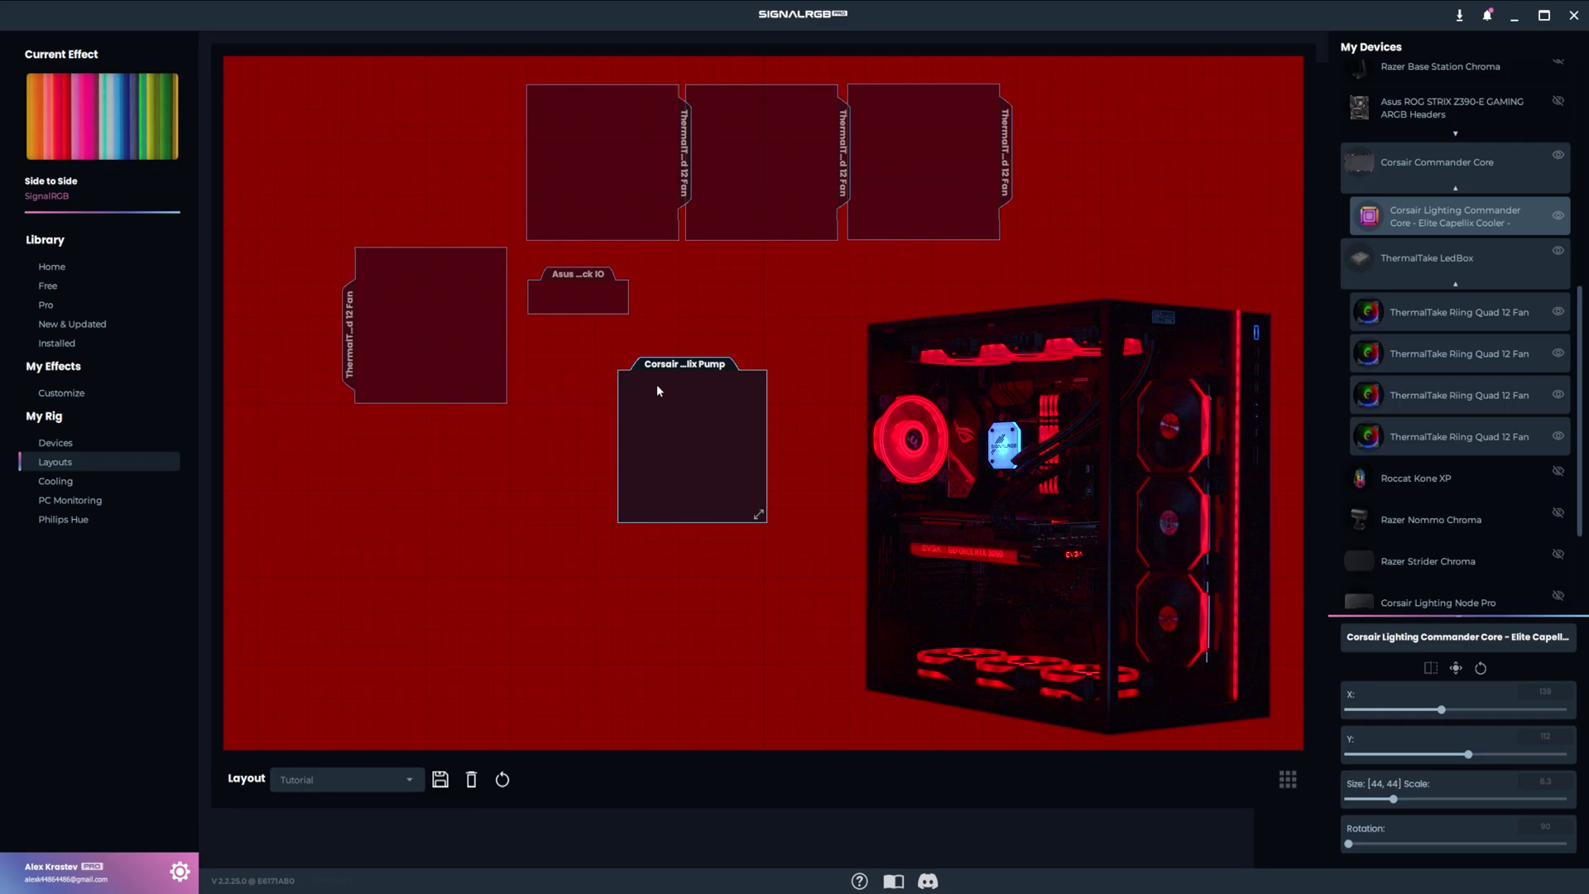
drag(657, 384, 701, 297)
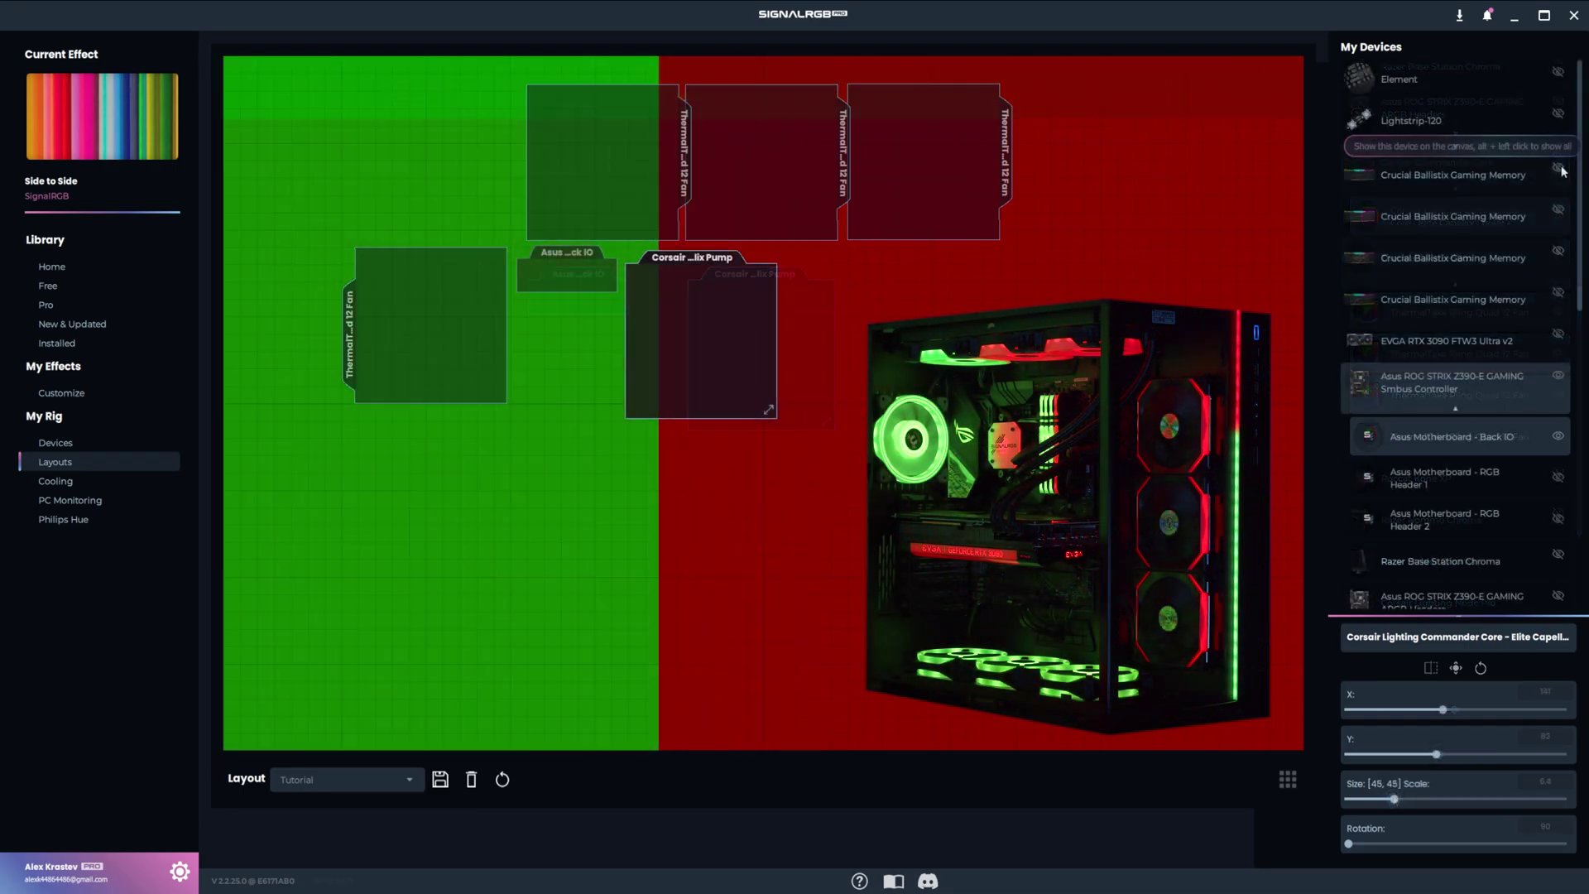
click(1557, 166)
Step: Show two more Crucial modules and shrink one memory block to scale 7.0 beside another
click(1557, 208)
click(1557, 250)
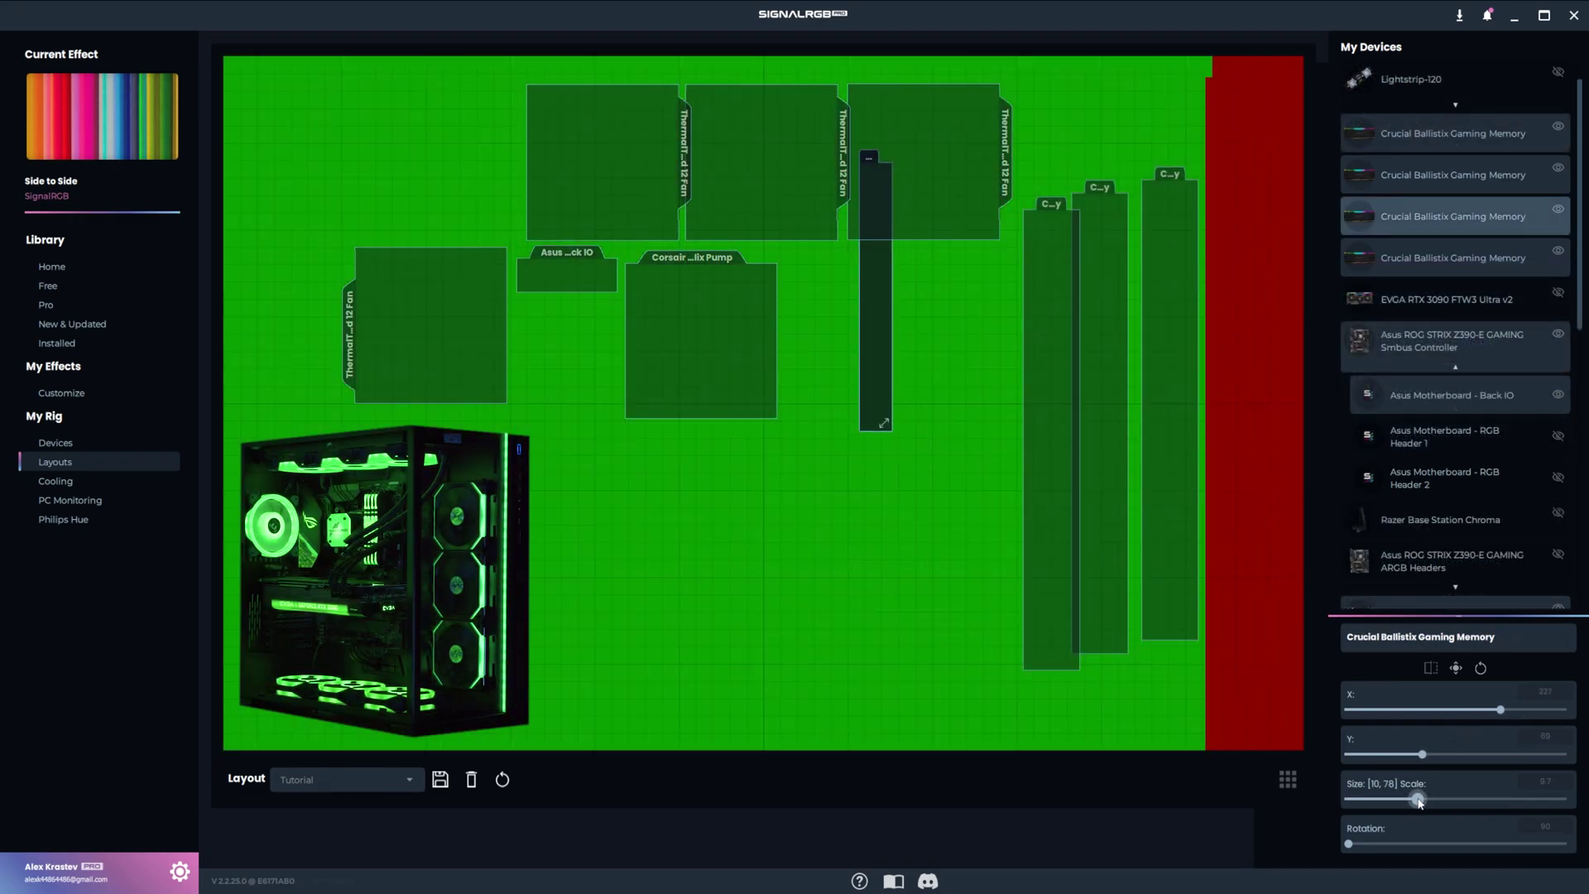
drag(1419, 800, 1416, 800)
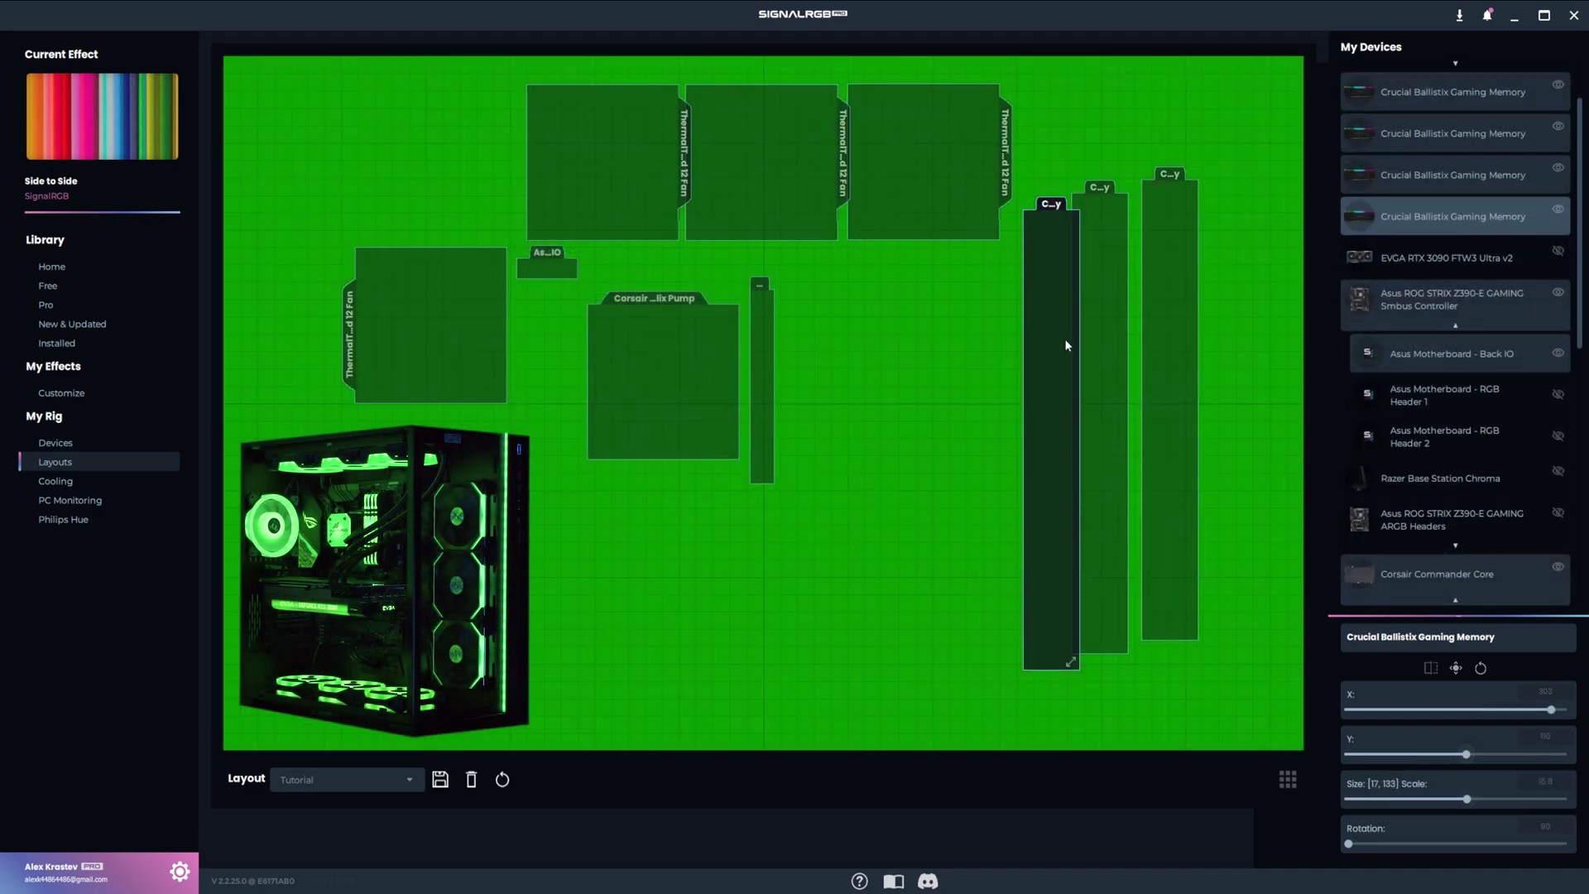
drag(1064, 339, 909, 335)
double_click(1529, 781)
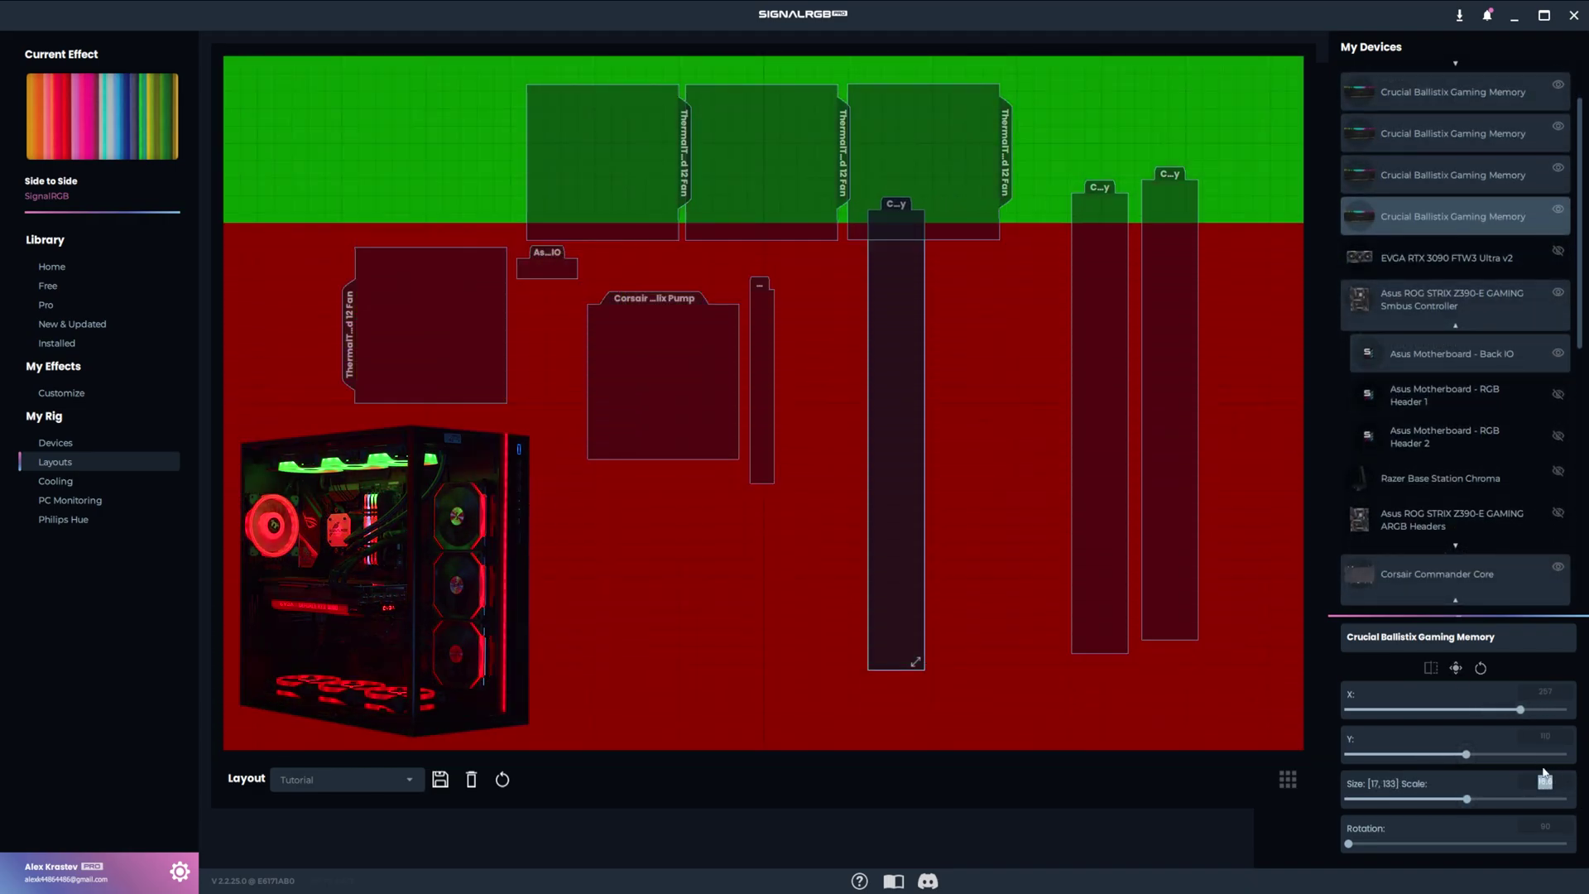
text(7.0)
drag(811, 380, 792, 386)
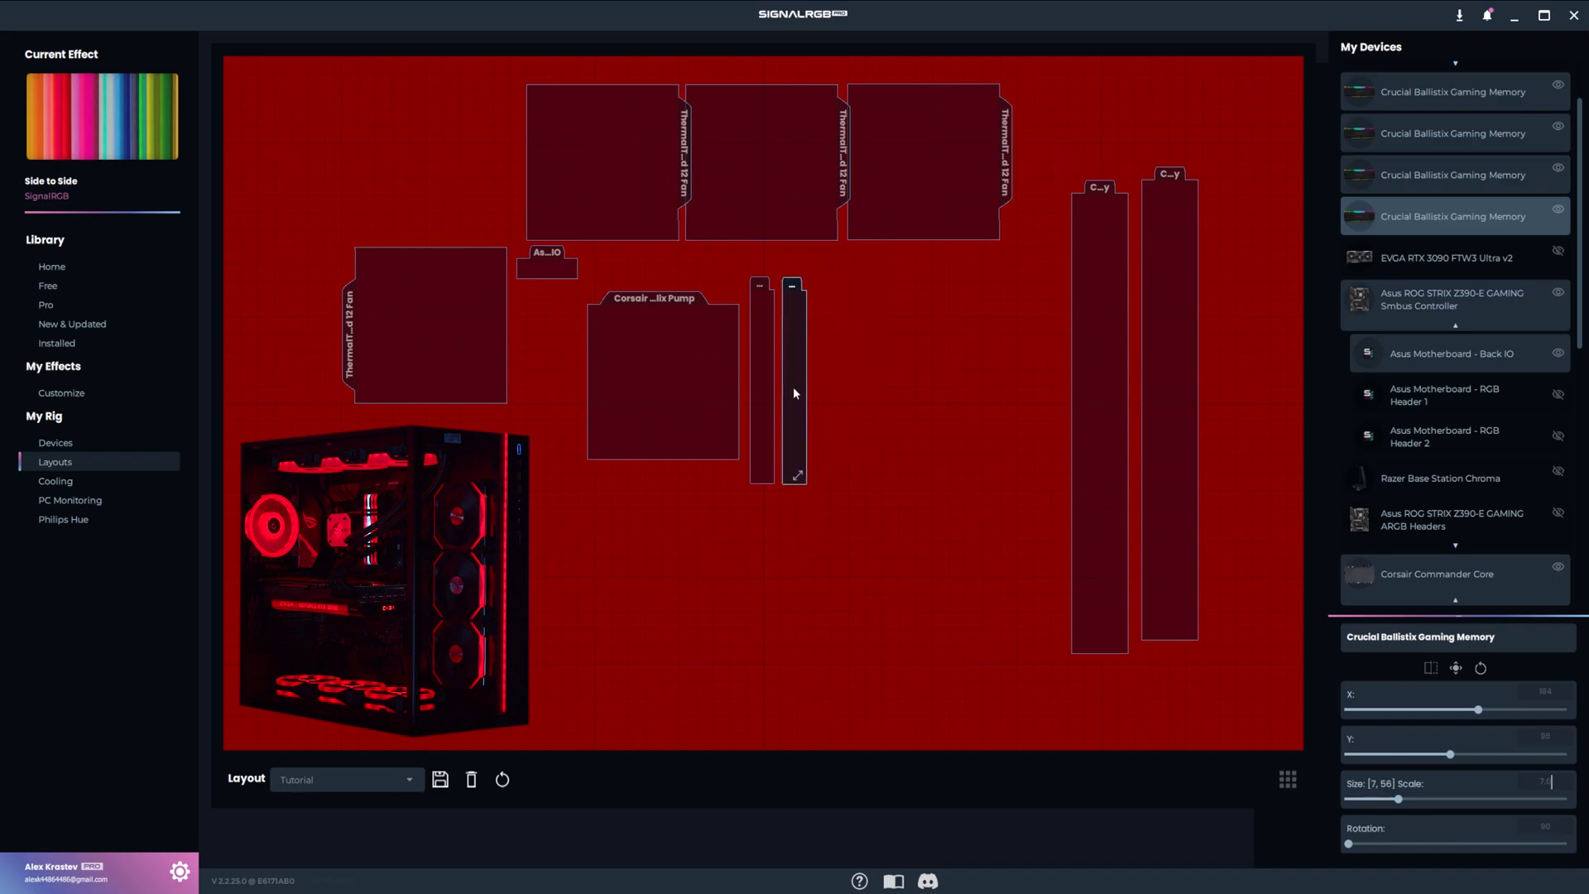
Step: Set the scale of the remaining two tall memory blocks to 7.0
click(1100, 497)
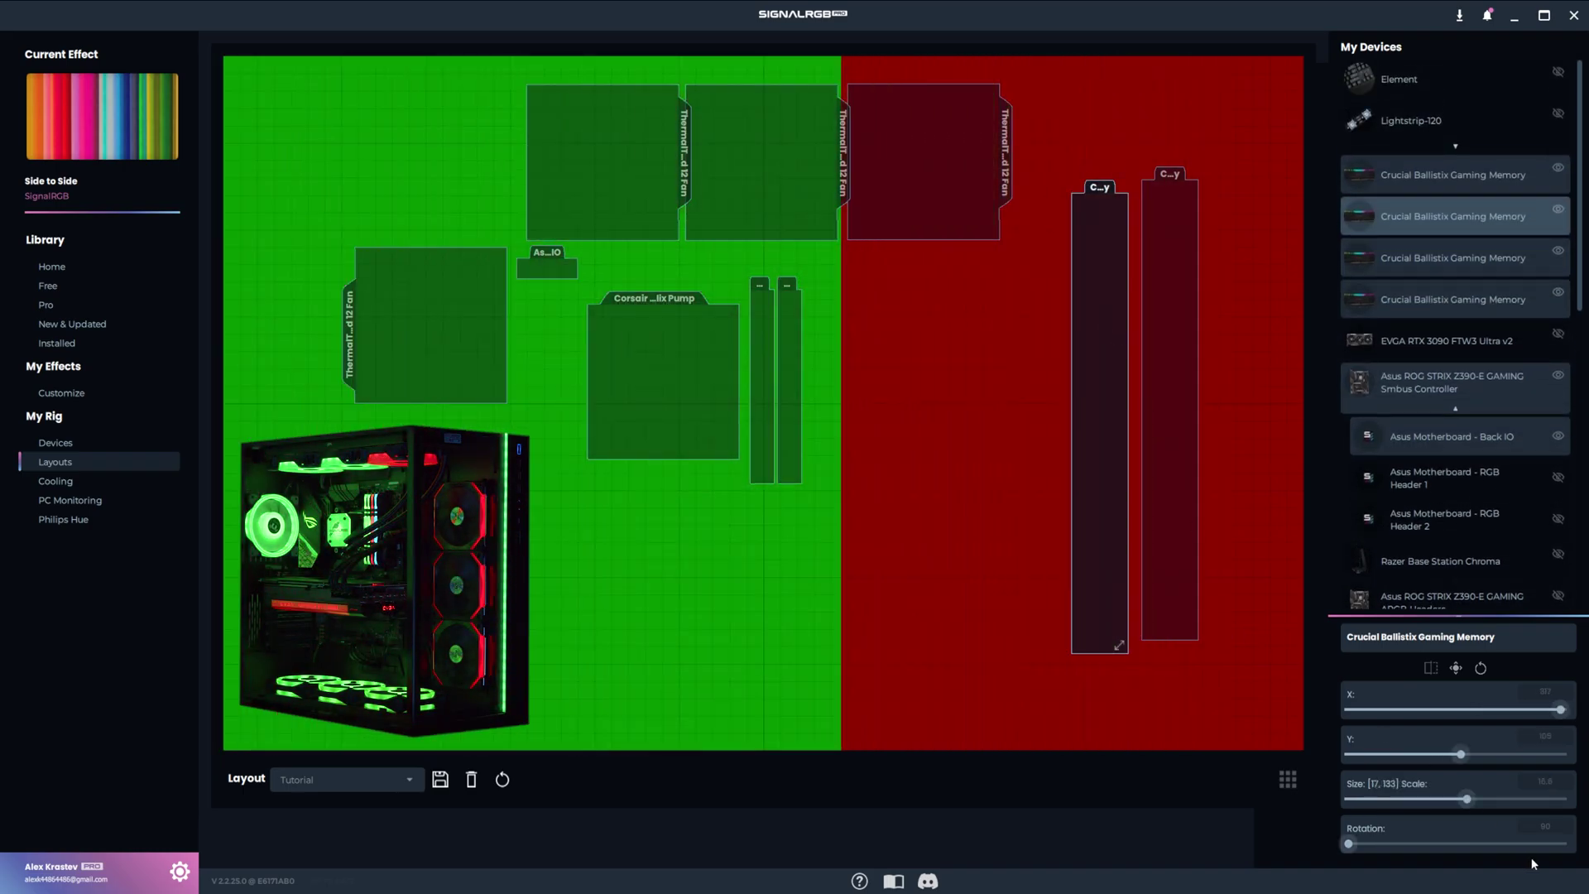
double_click(1538, 781)
text(7.0)
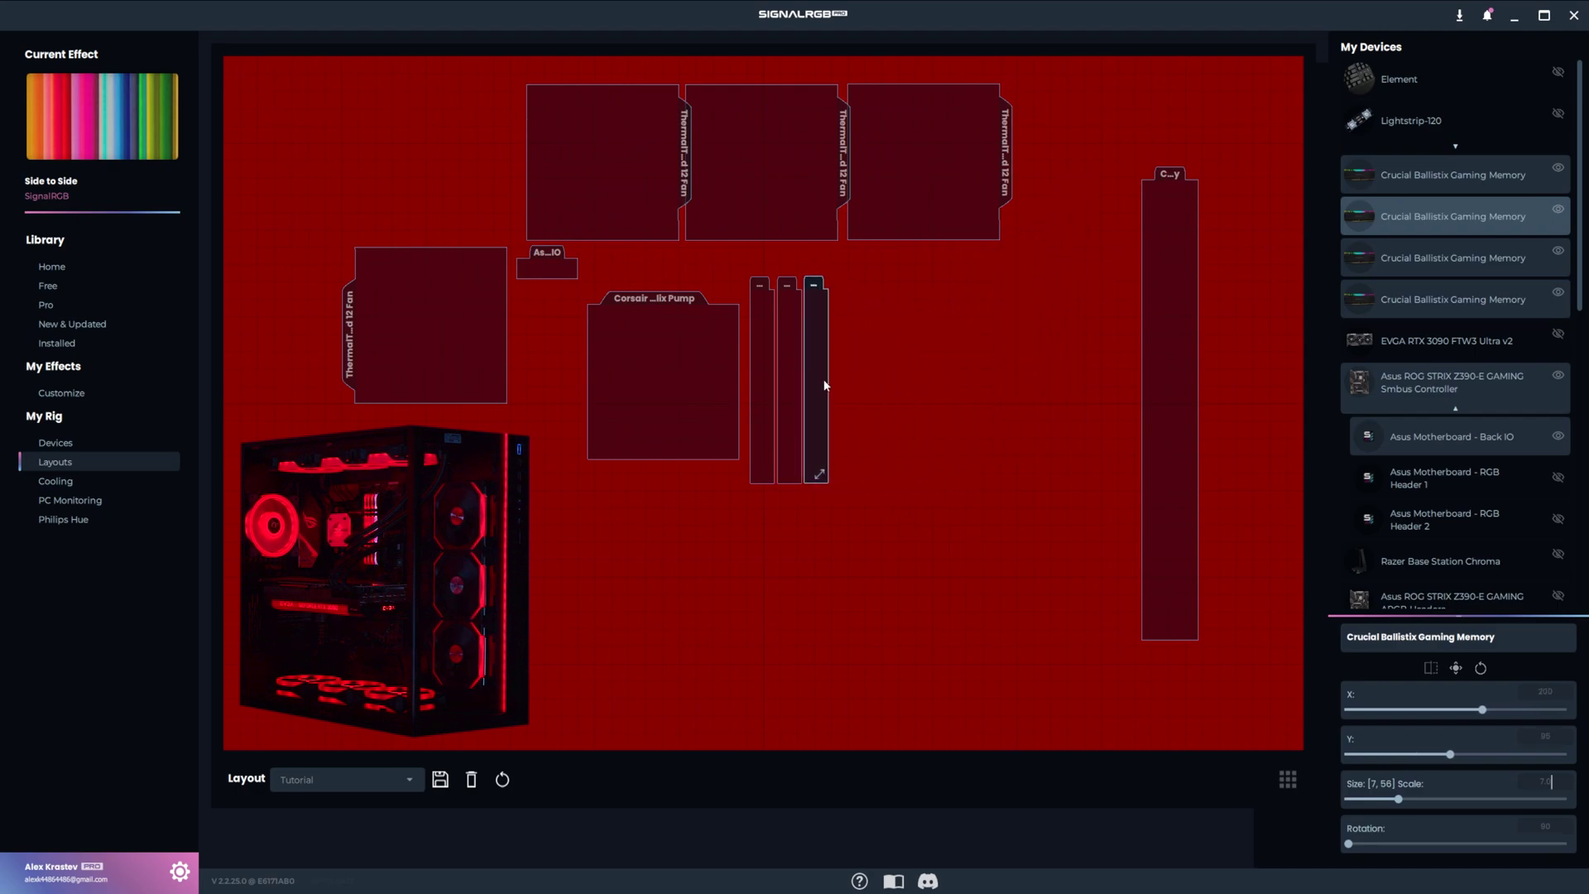
click(1170, 567)
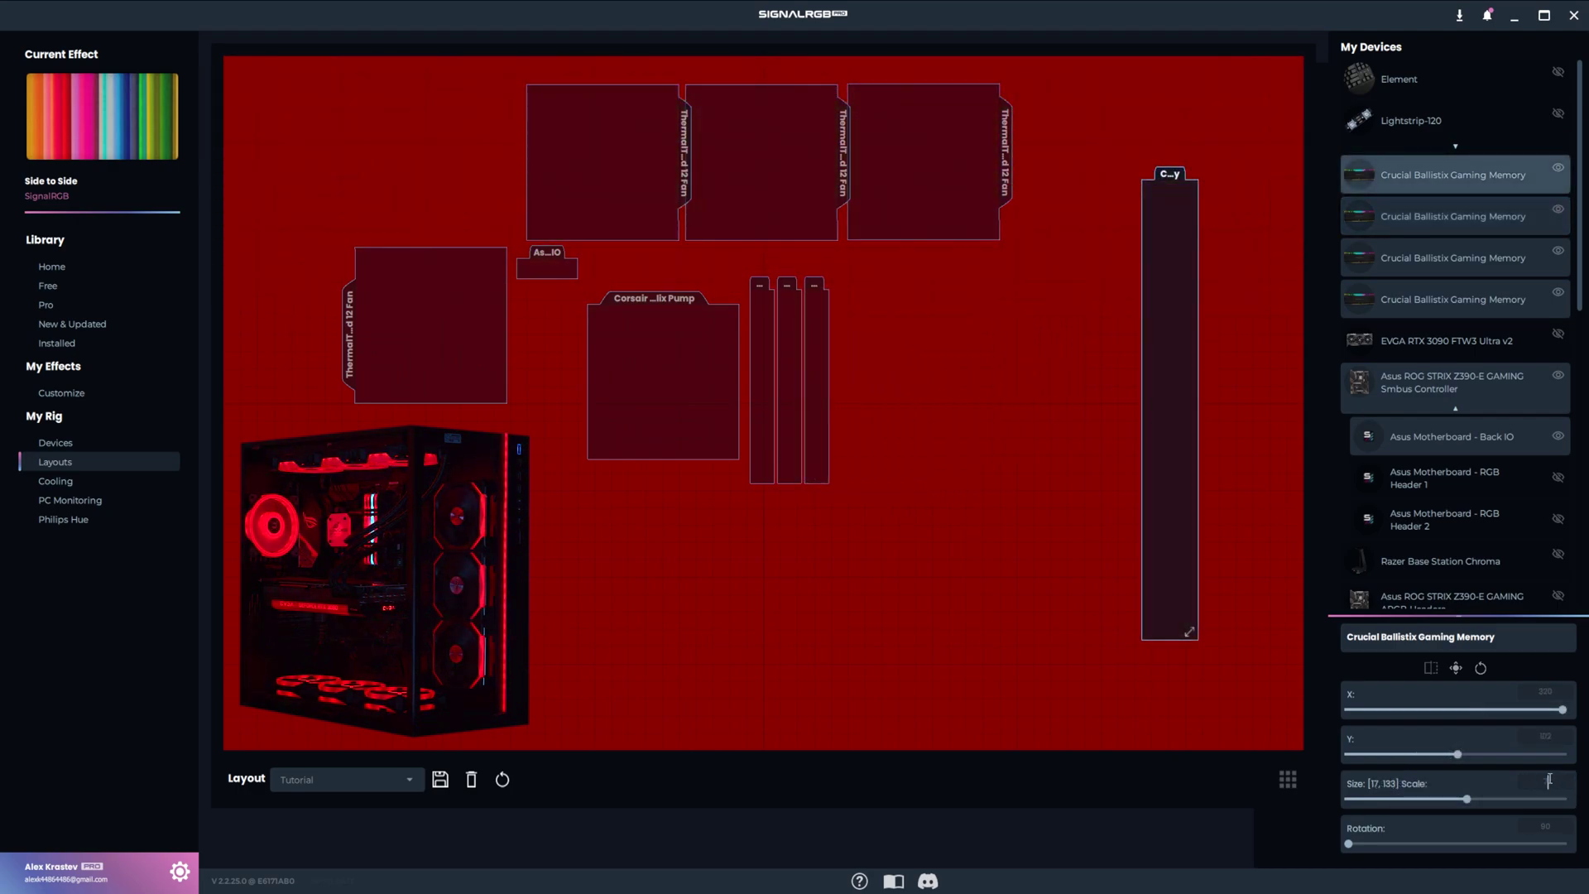
text(7.0)
Step: Line the memory strips up in a neat row and nudge the EVGA card block beneath
drag(1161, 321, 851, 432)
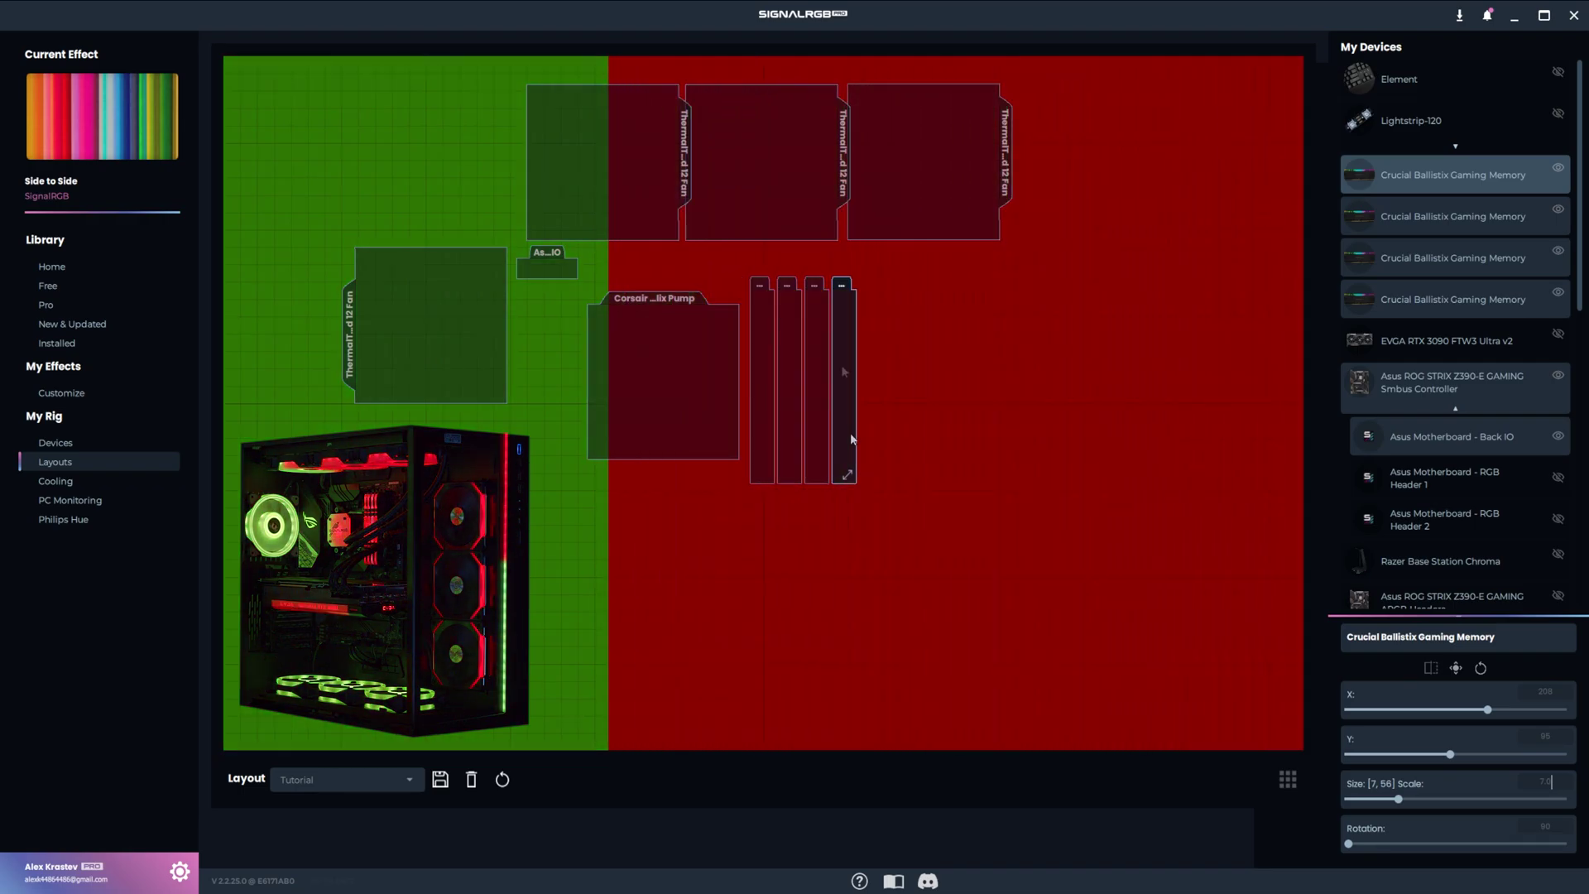
drag(851, 433, 872, 433)
mouse_move(813, 359)
mouse_down()
mouse_move(838, 360)
mouse_move(818, 366)
mouse_up()
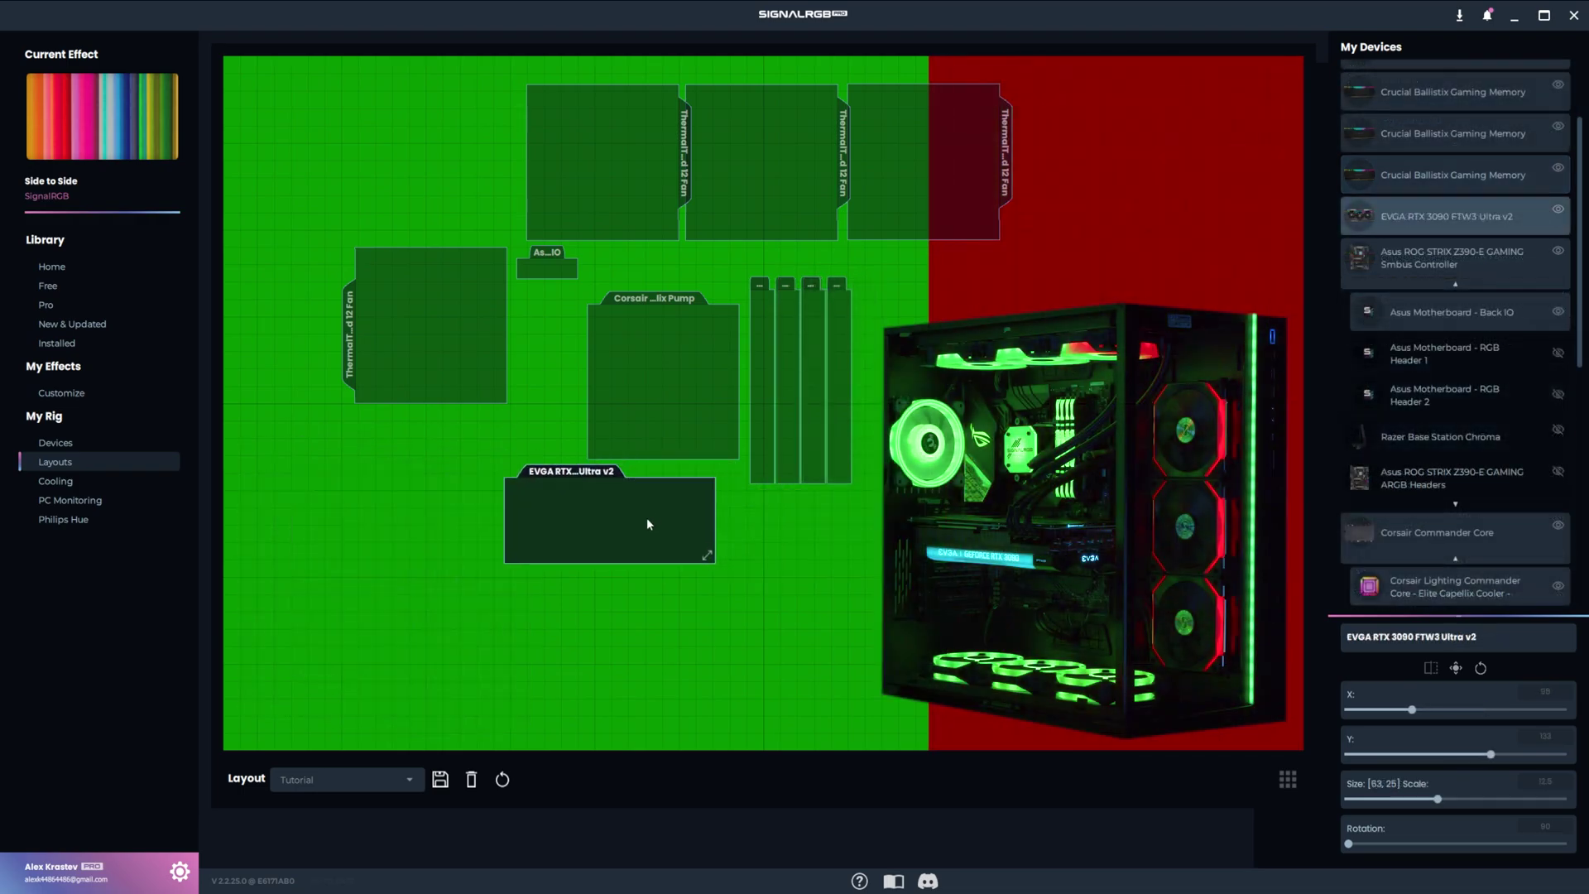
drag(647, 521, 648, 524)
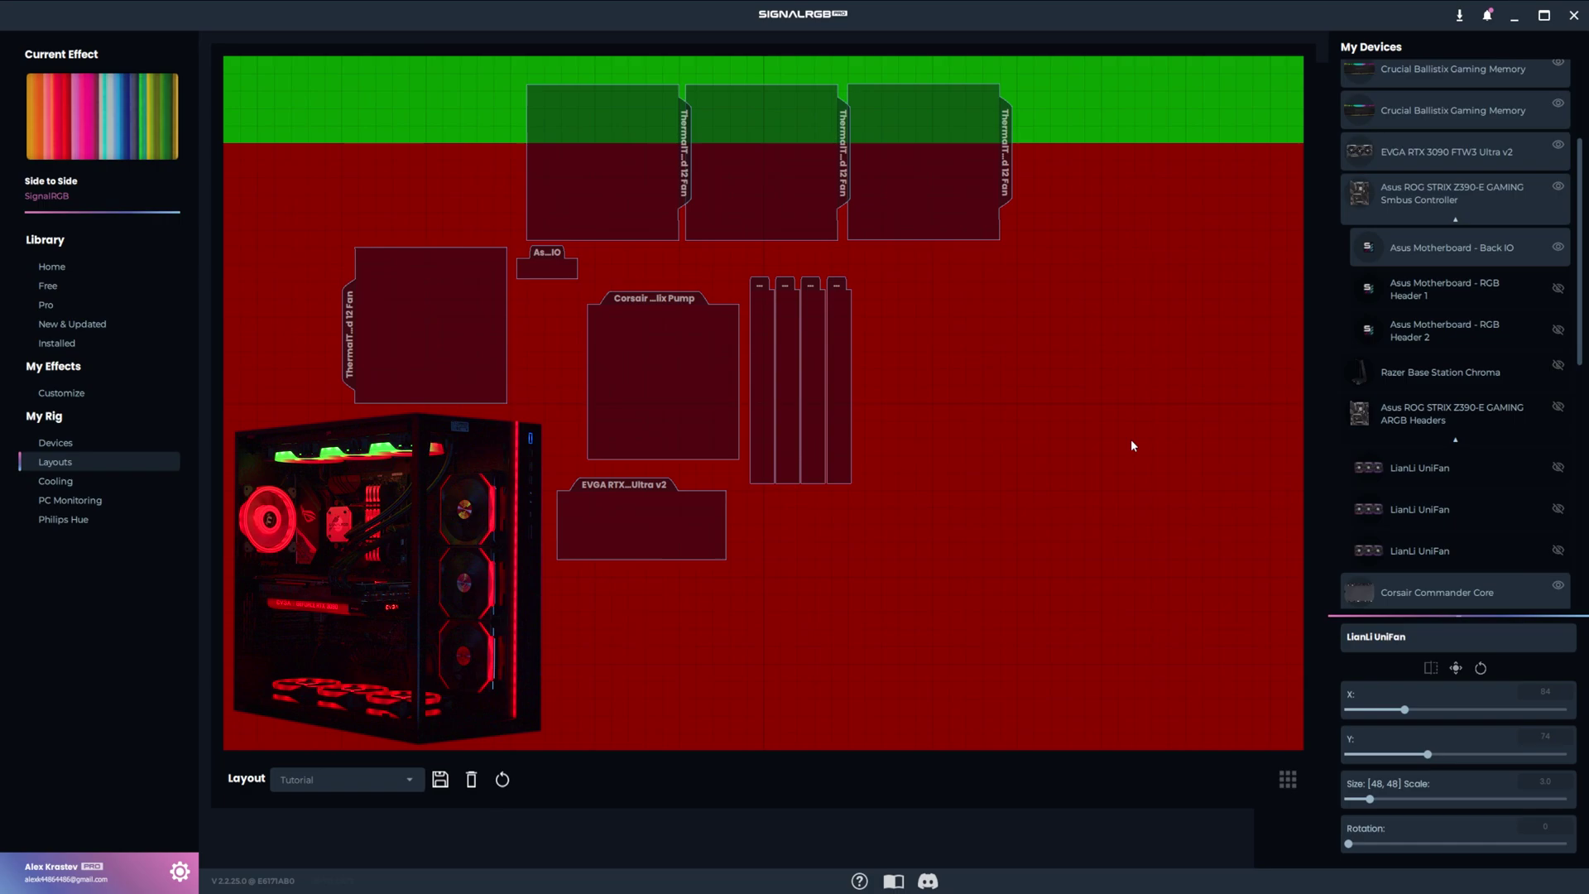
Step: Unhide the three LianLi UniFan fans and stack them vertically at 38×38 right of the memory strips
click(1559, 408)
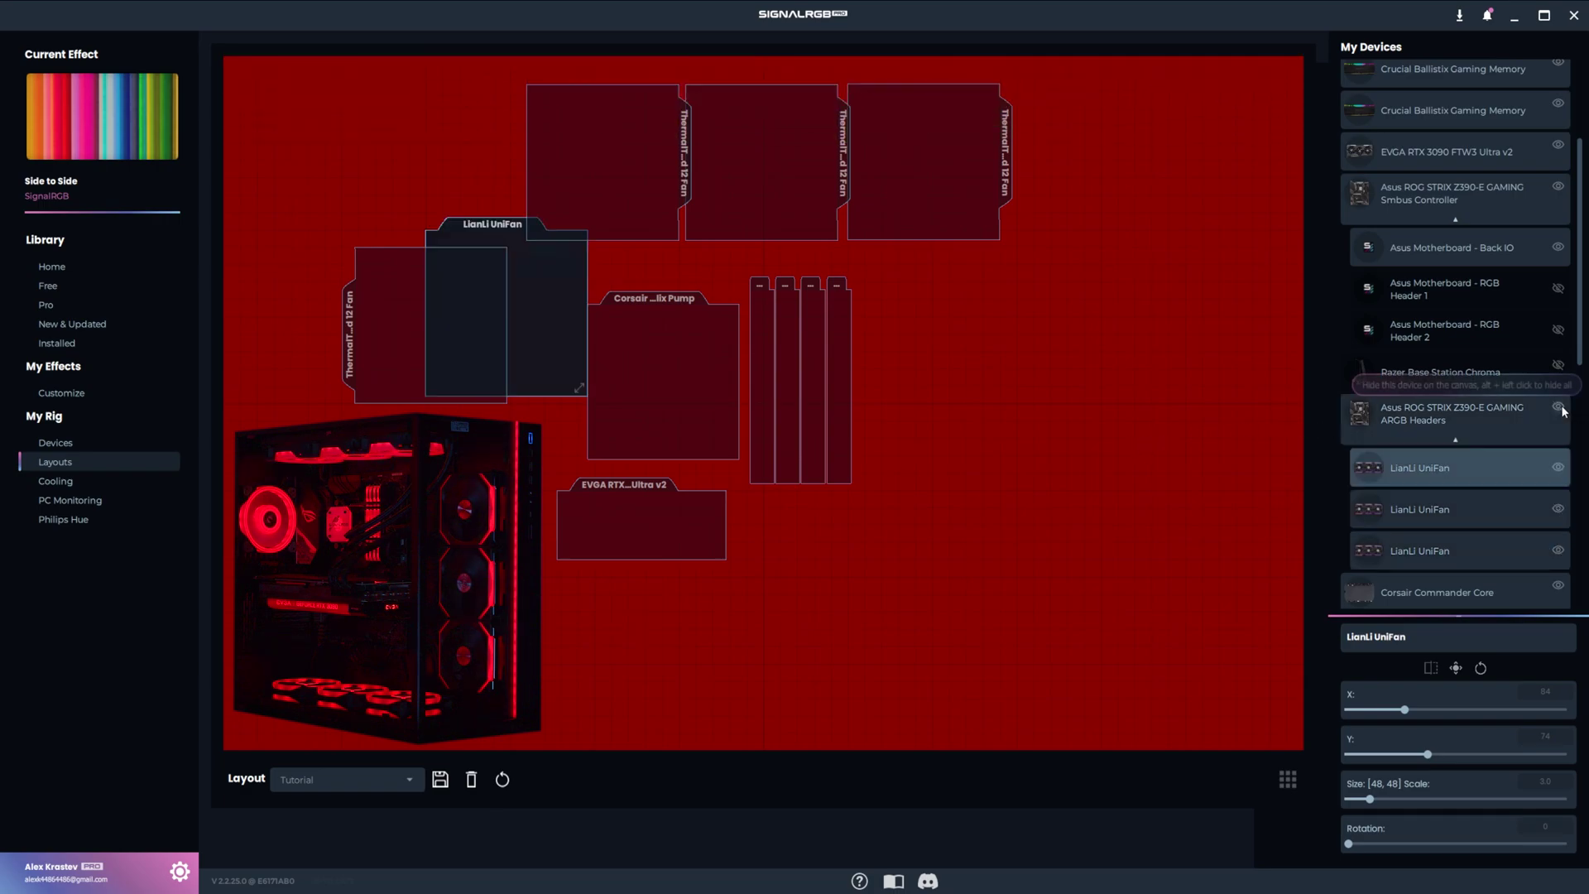
drag(560, 274, 968, 277)
drag(960, 341, 993, 393)
drag(550, 372, 898, 620)
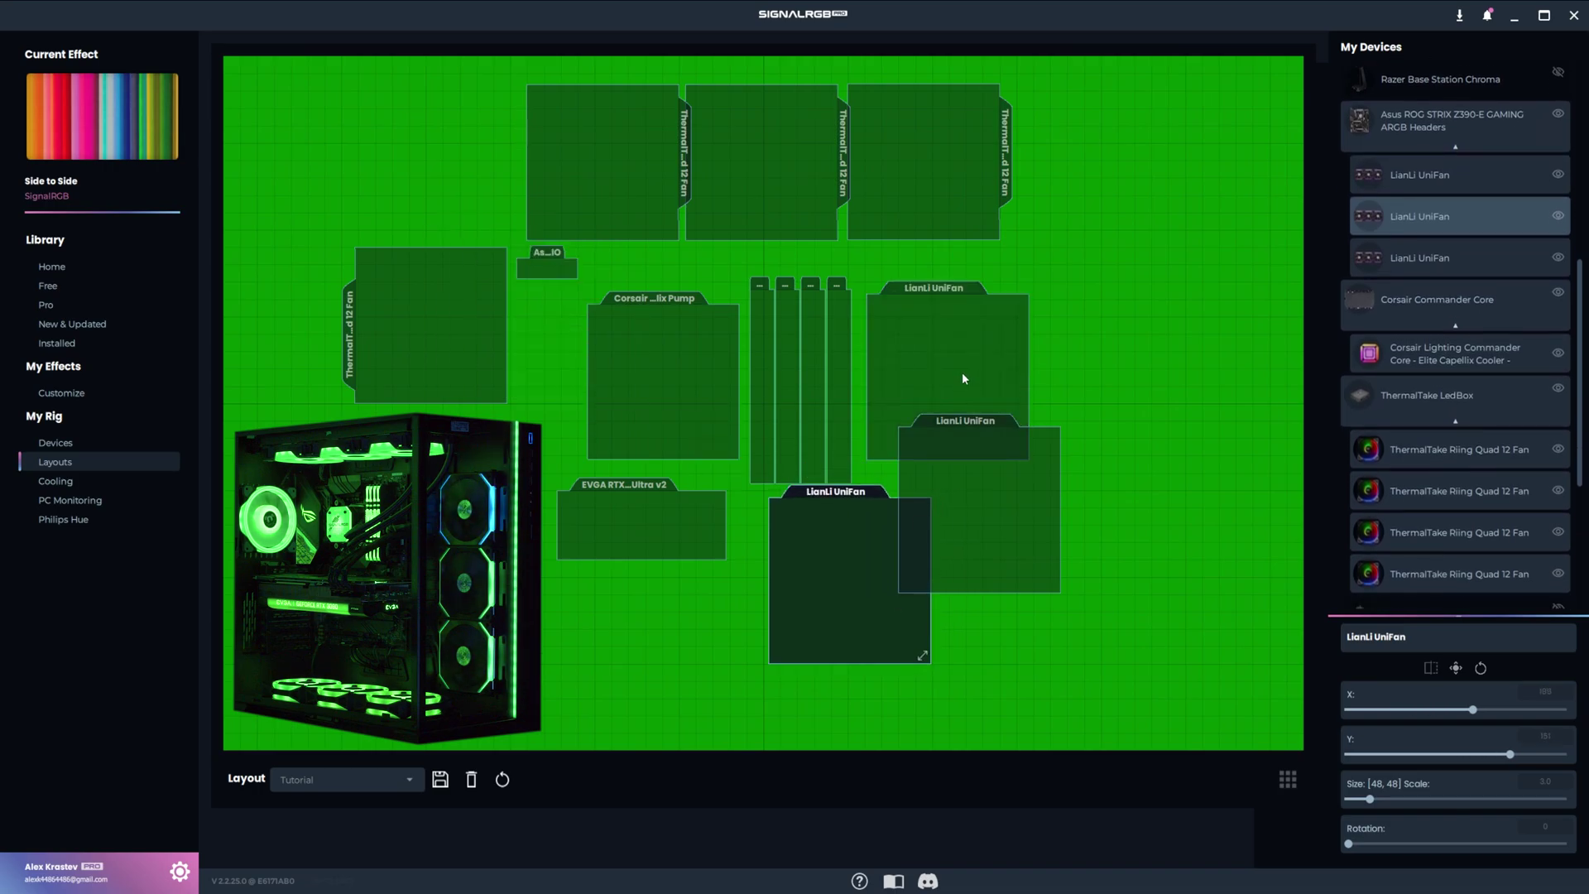
drag(961, 371, 1172, 622)
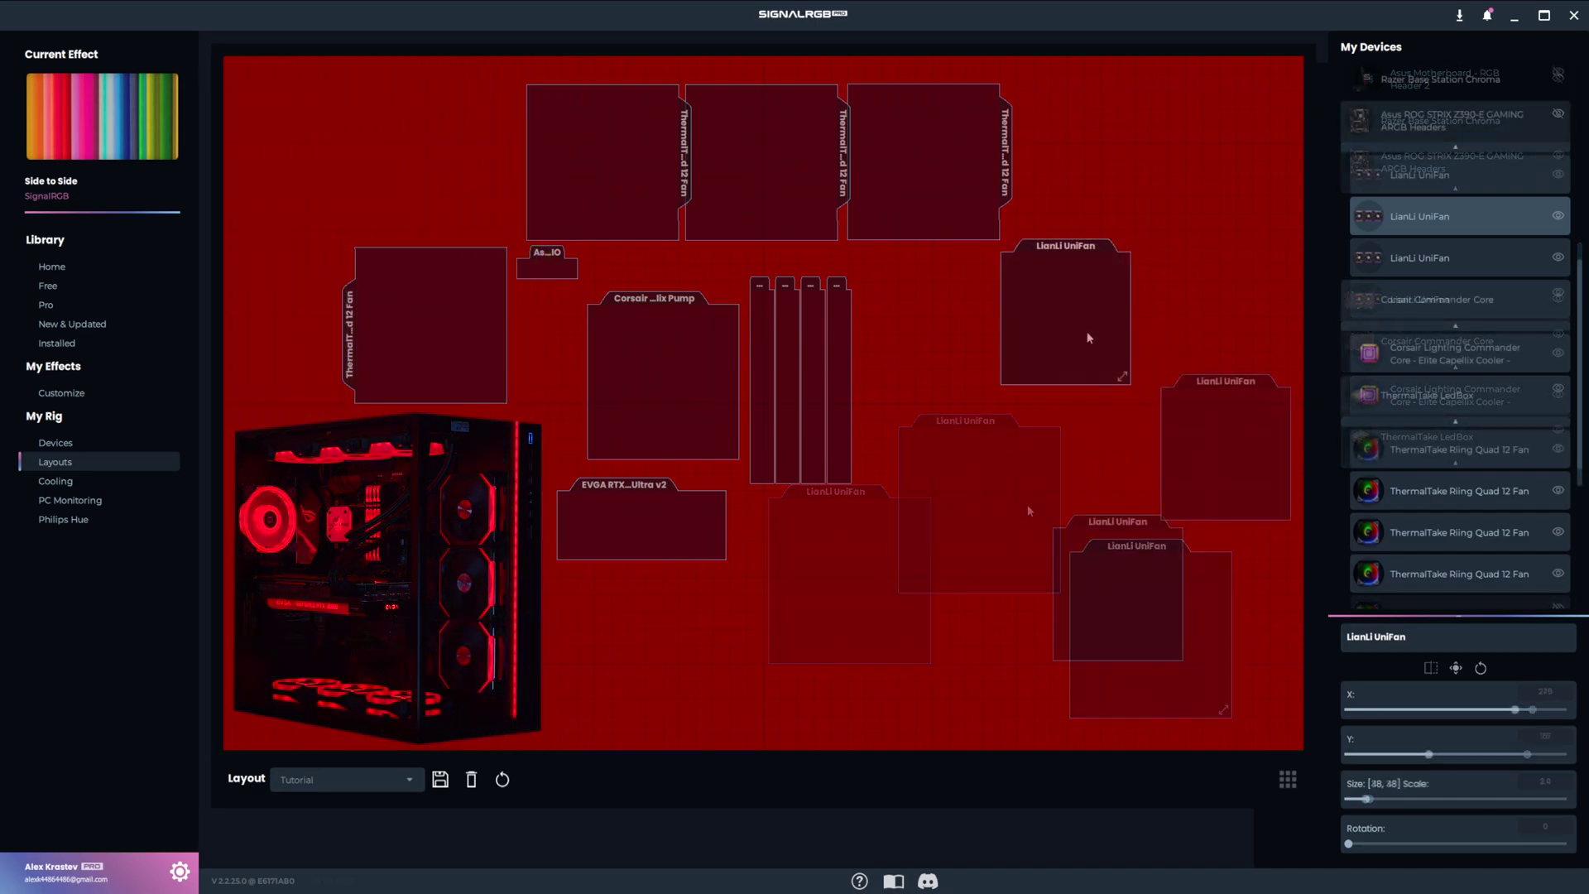
drag(1209, 446, 1049, 438)
drag(1135, 568, 1089, 562)
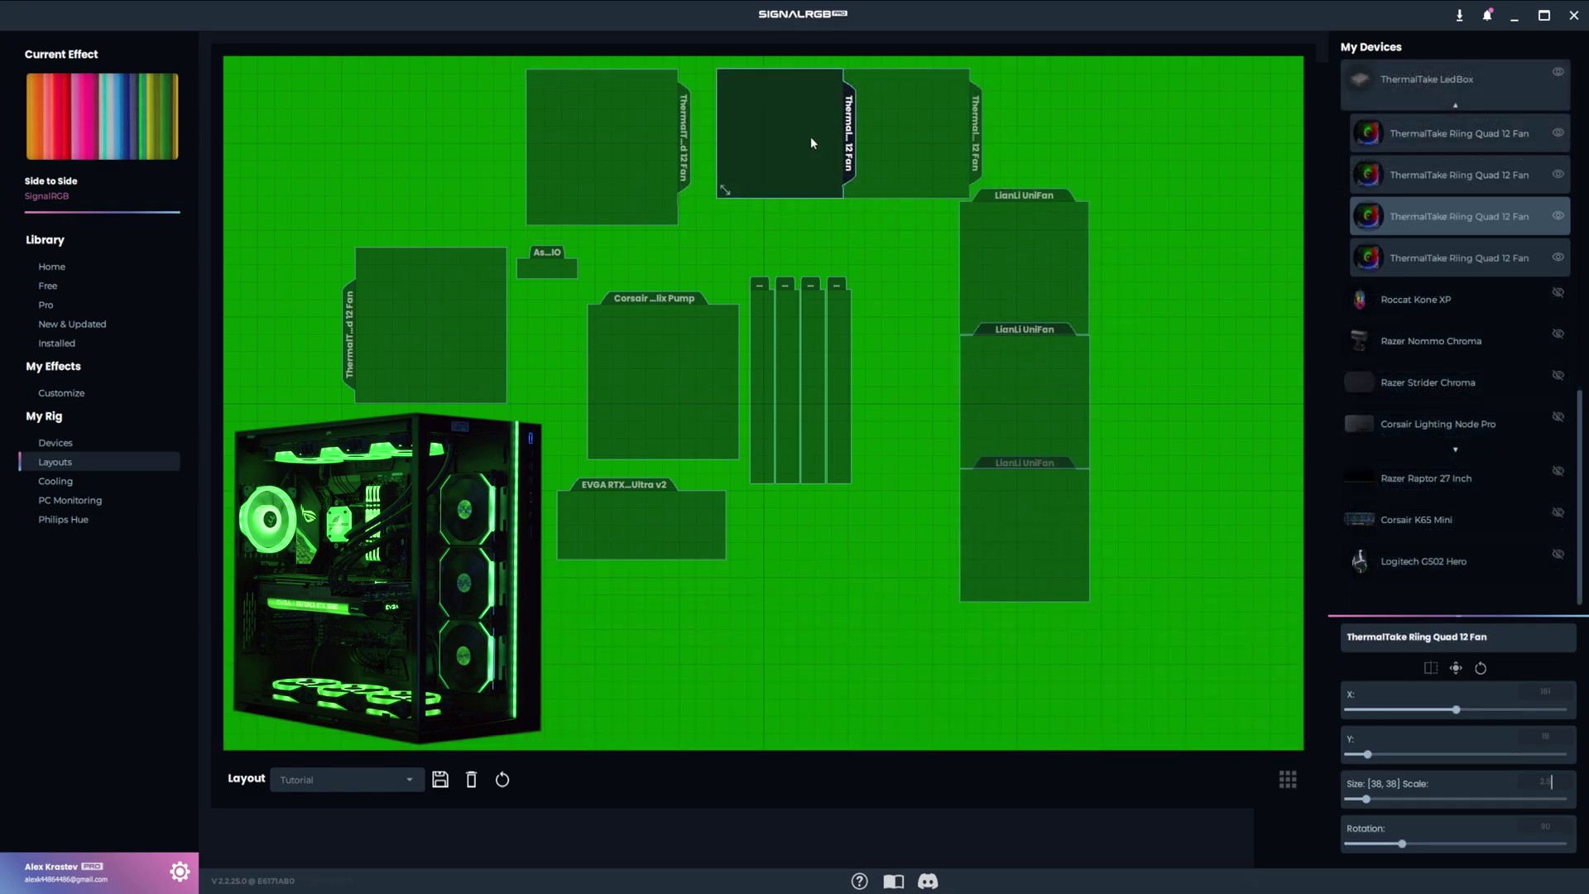
Step: Pack the top ThermalTake fans closer and rotate the three LianLi UniFan blocks to 270°
click(612, 149)
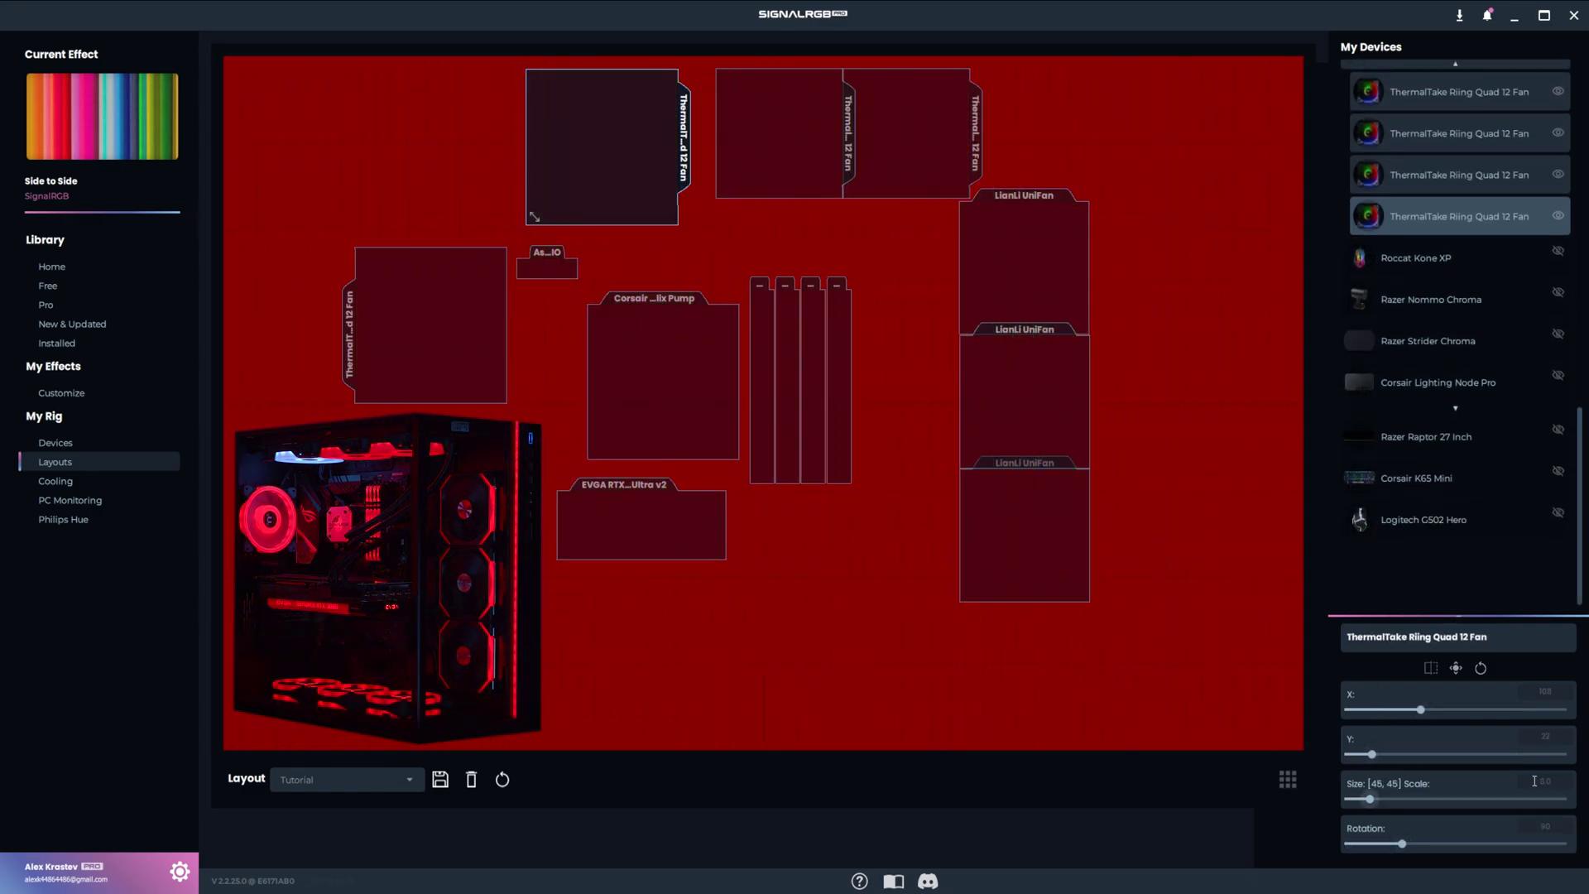
drag(597, 142, 659, 141)
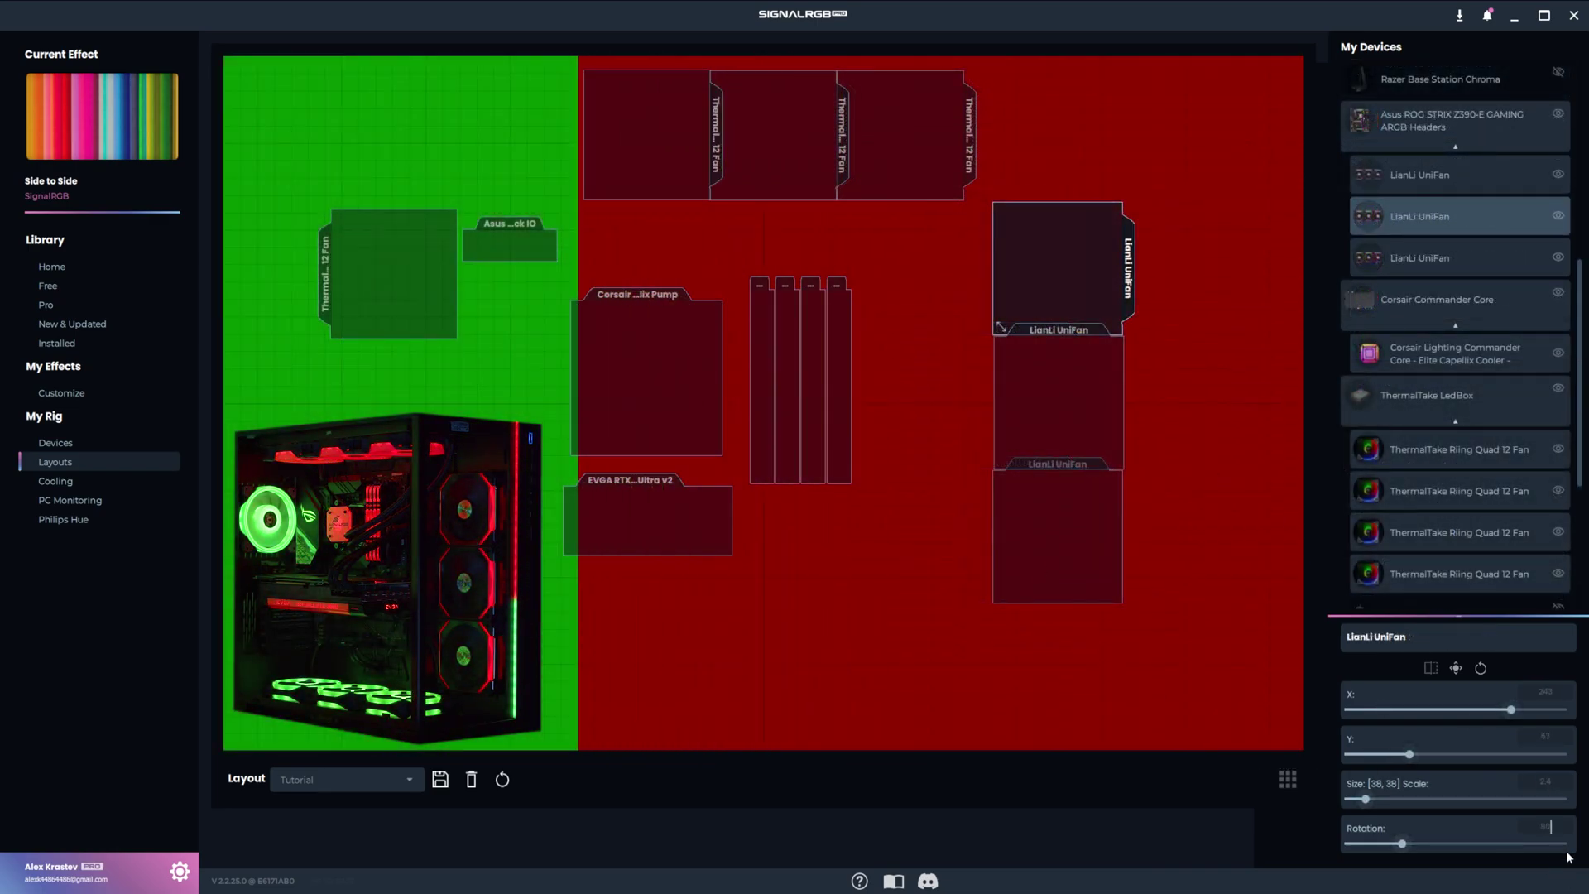
double_click(1573, 822)
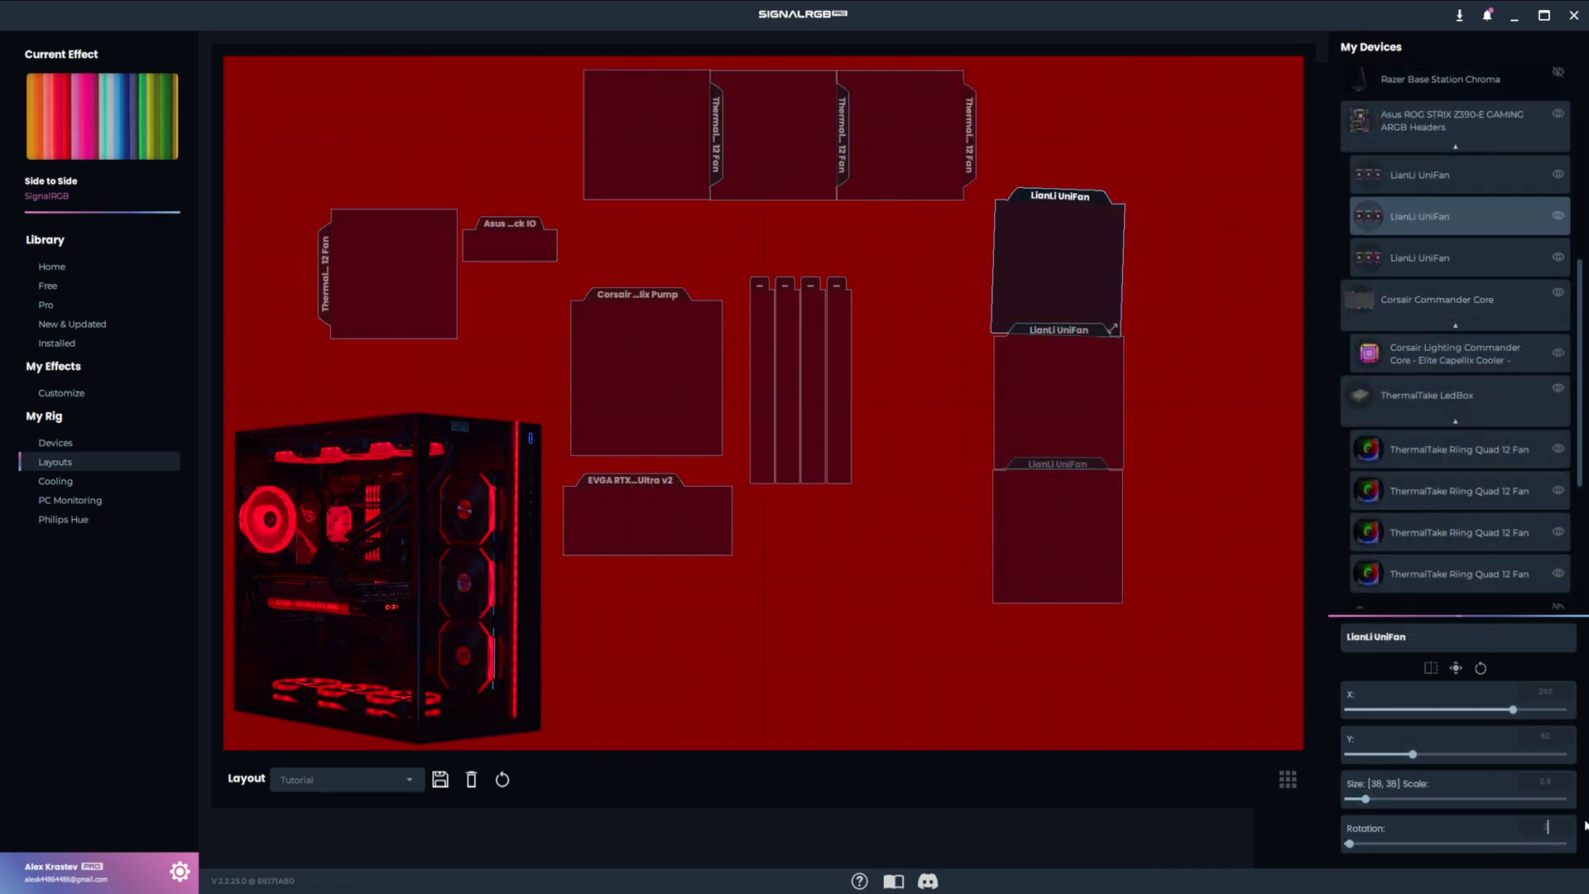
click(1065, 431)
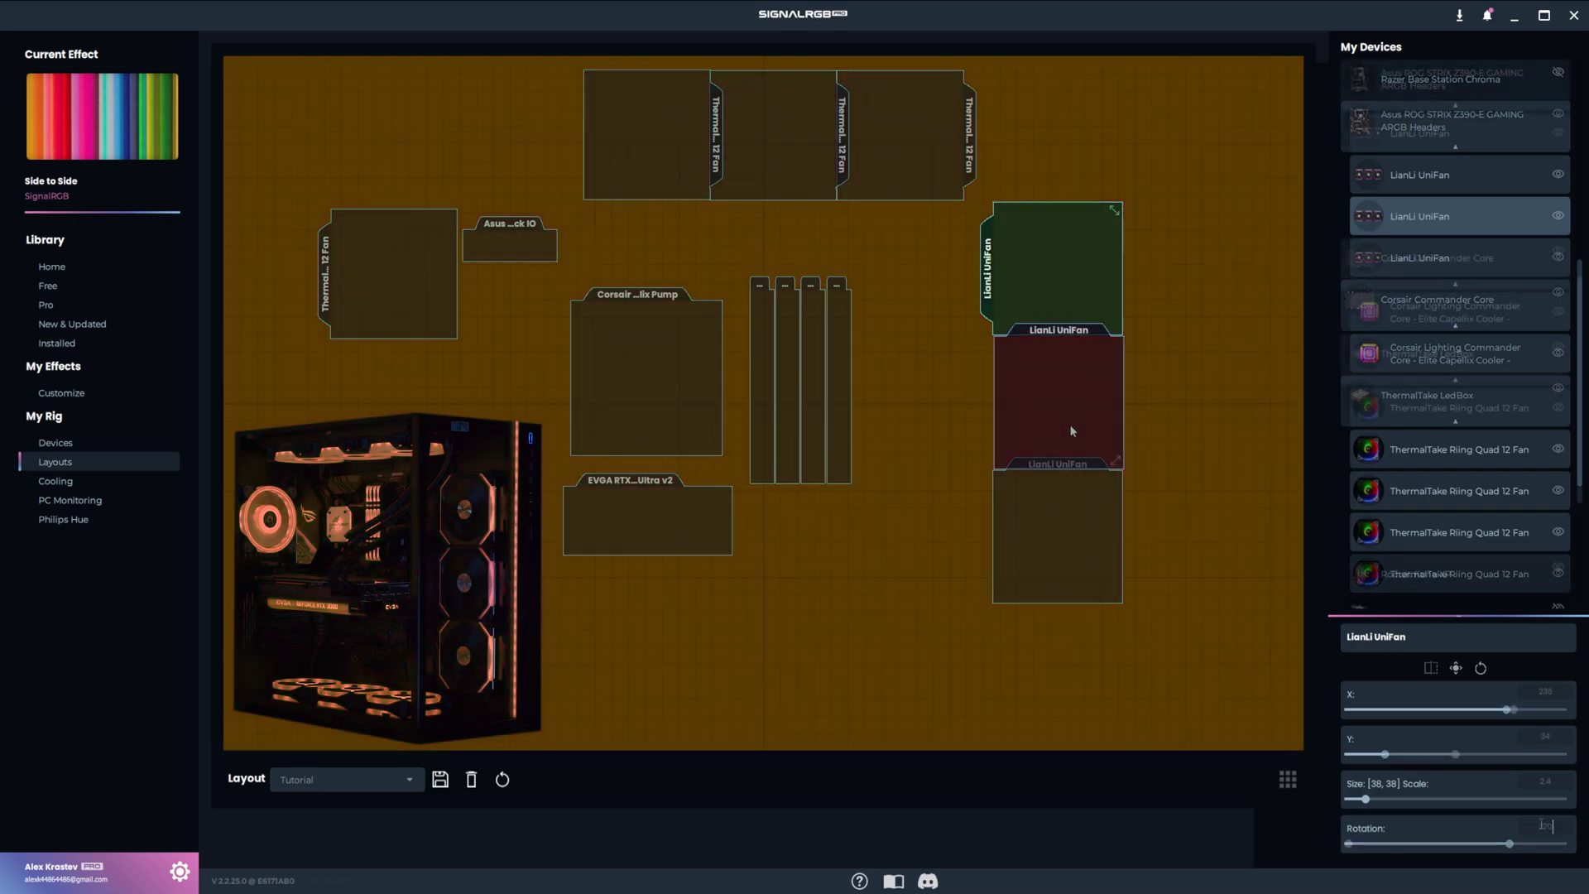
click(1074, 566)
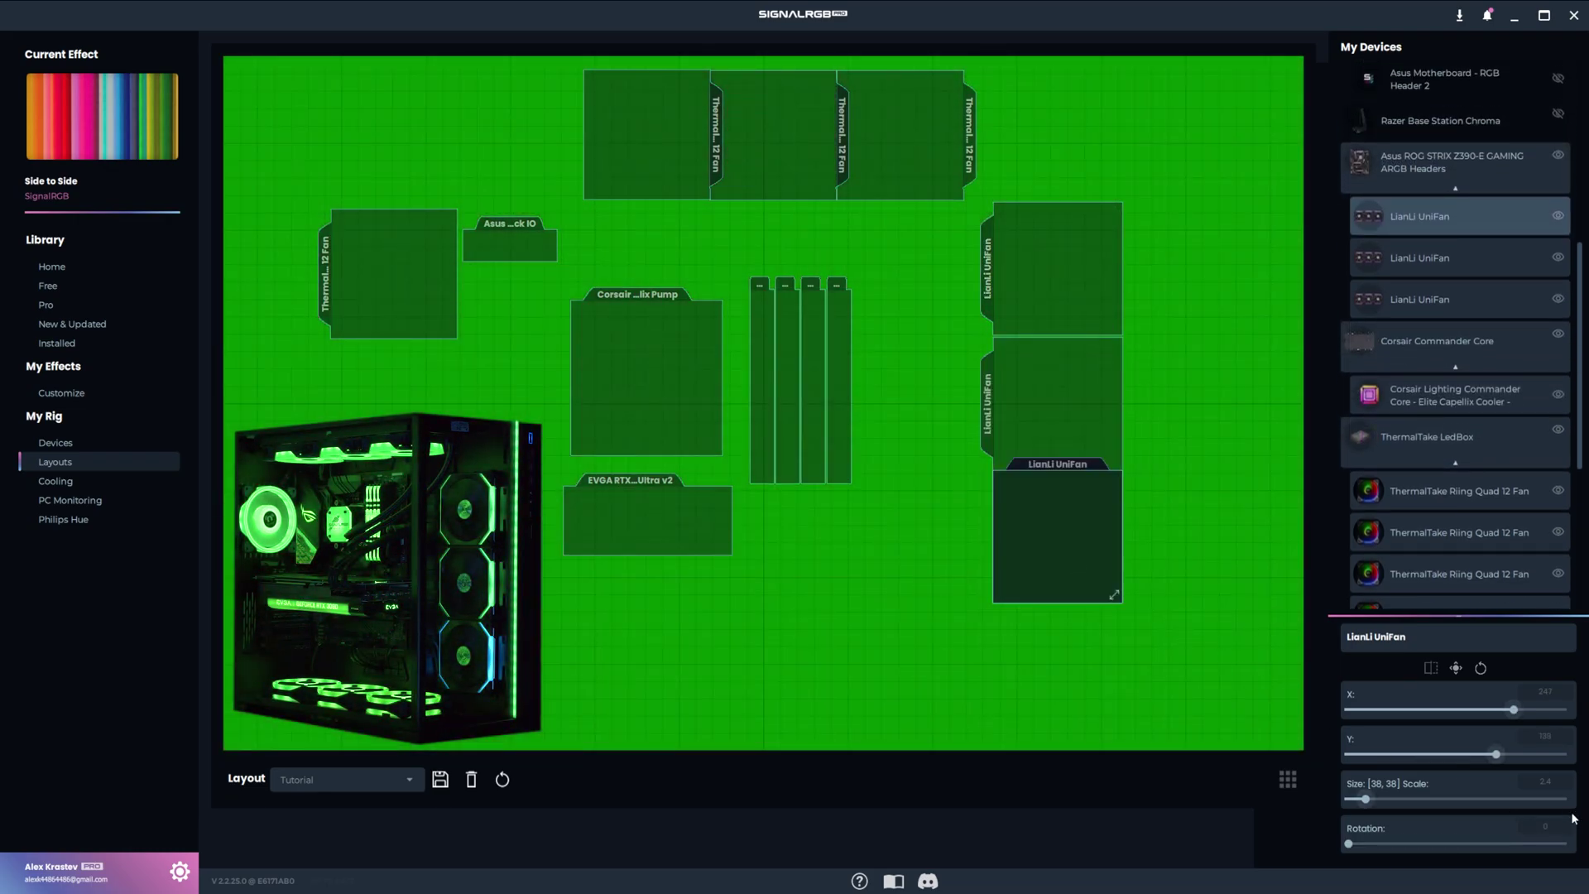
text(270)
key(Return)
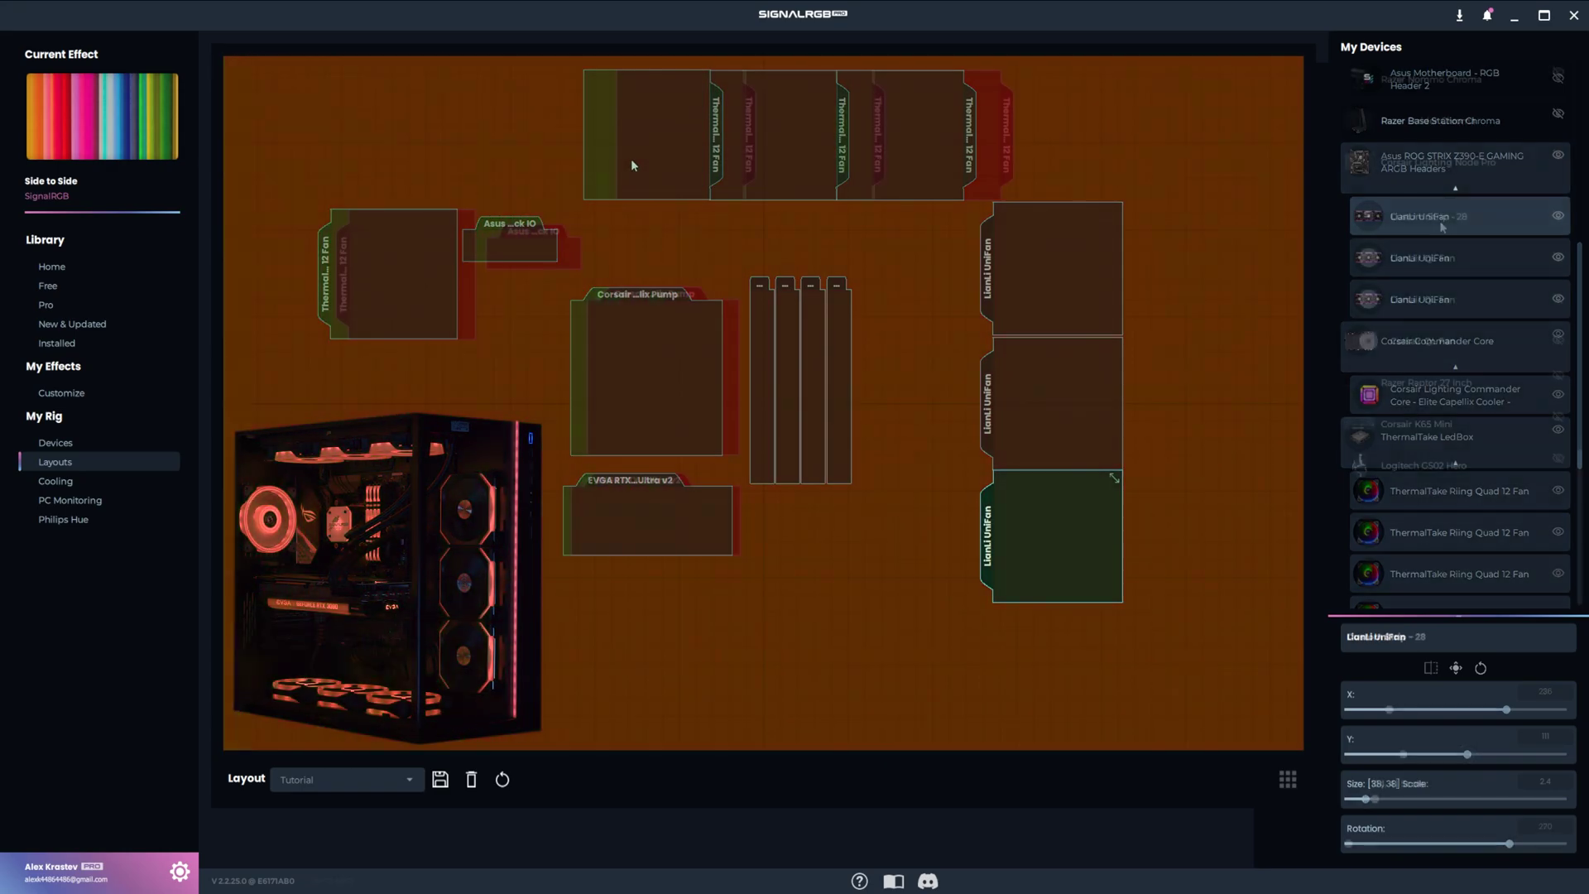
Step: Move Custom Strip - 28 to the right edge, lengthen it, and rotate it to 270°
click(630, 157)
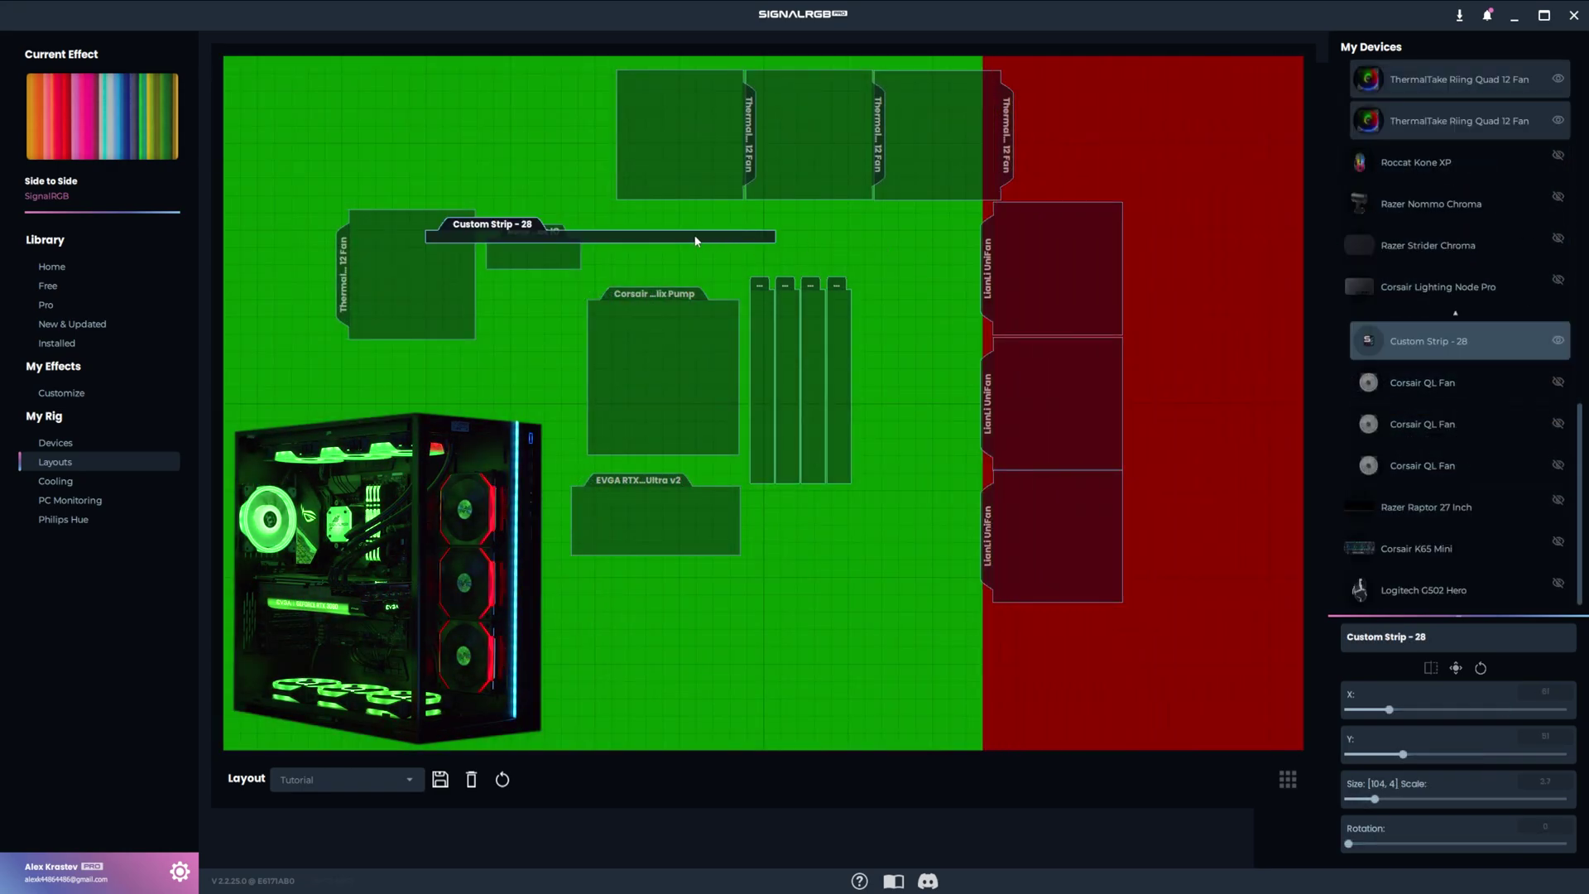
drag(699, 237, 1096, 342)
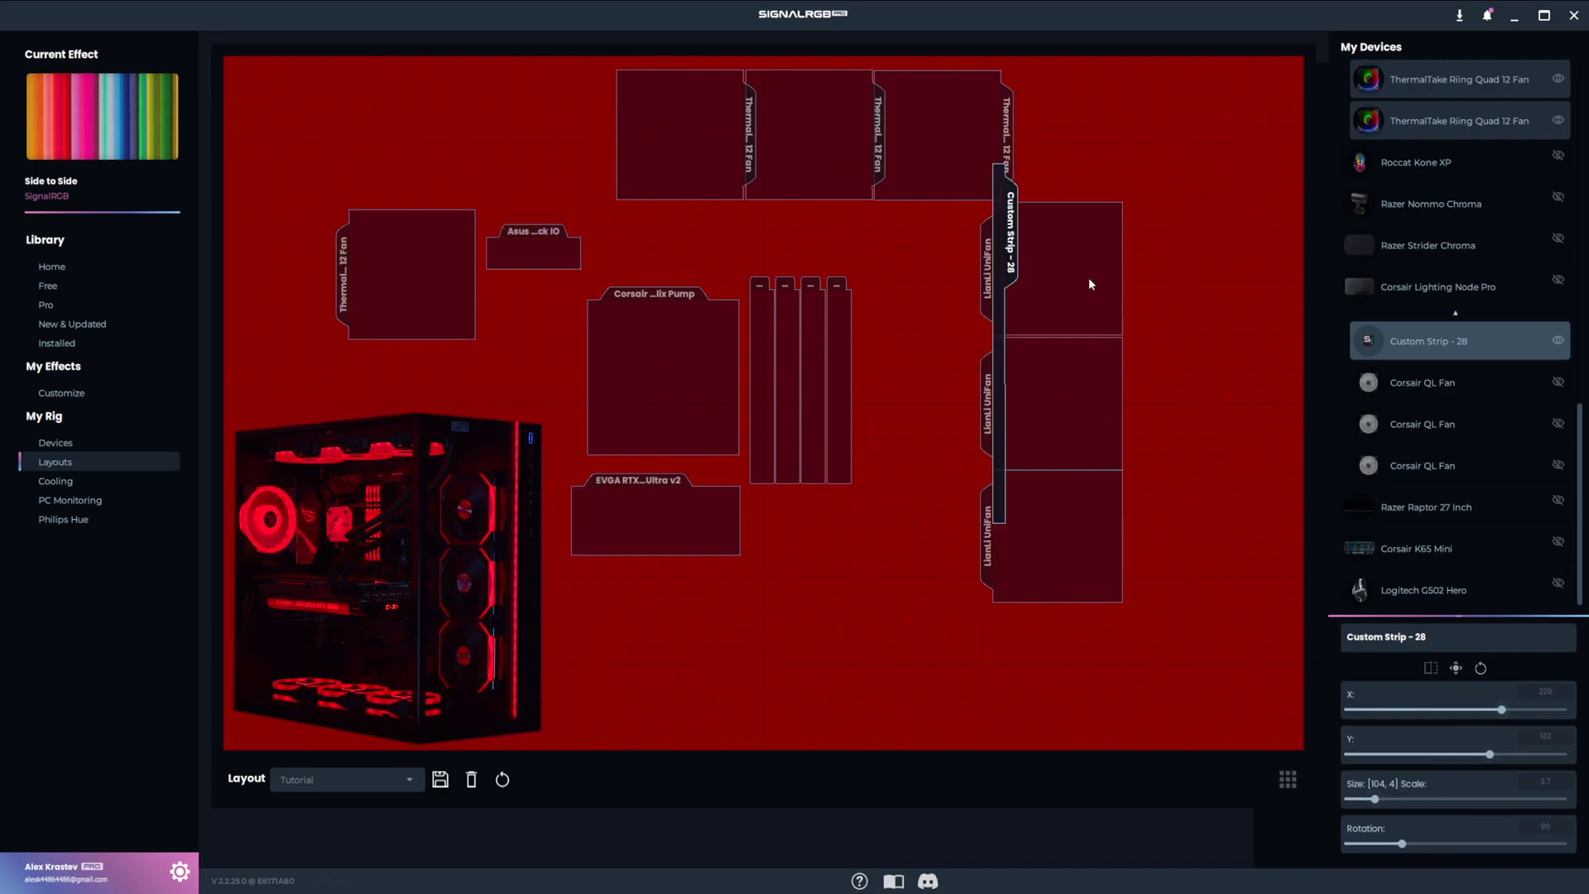
drag(999, 207, 1155, 265)
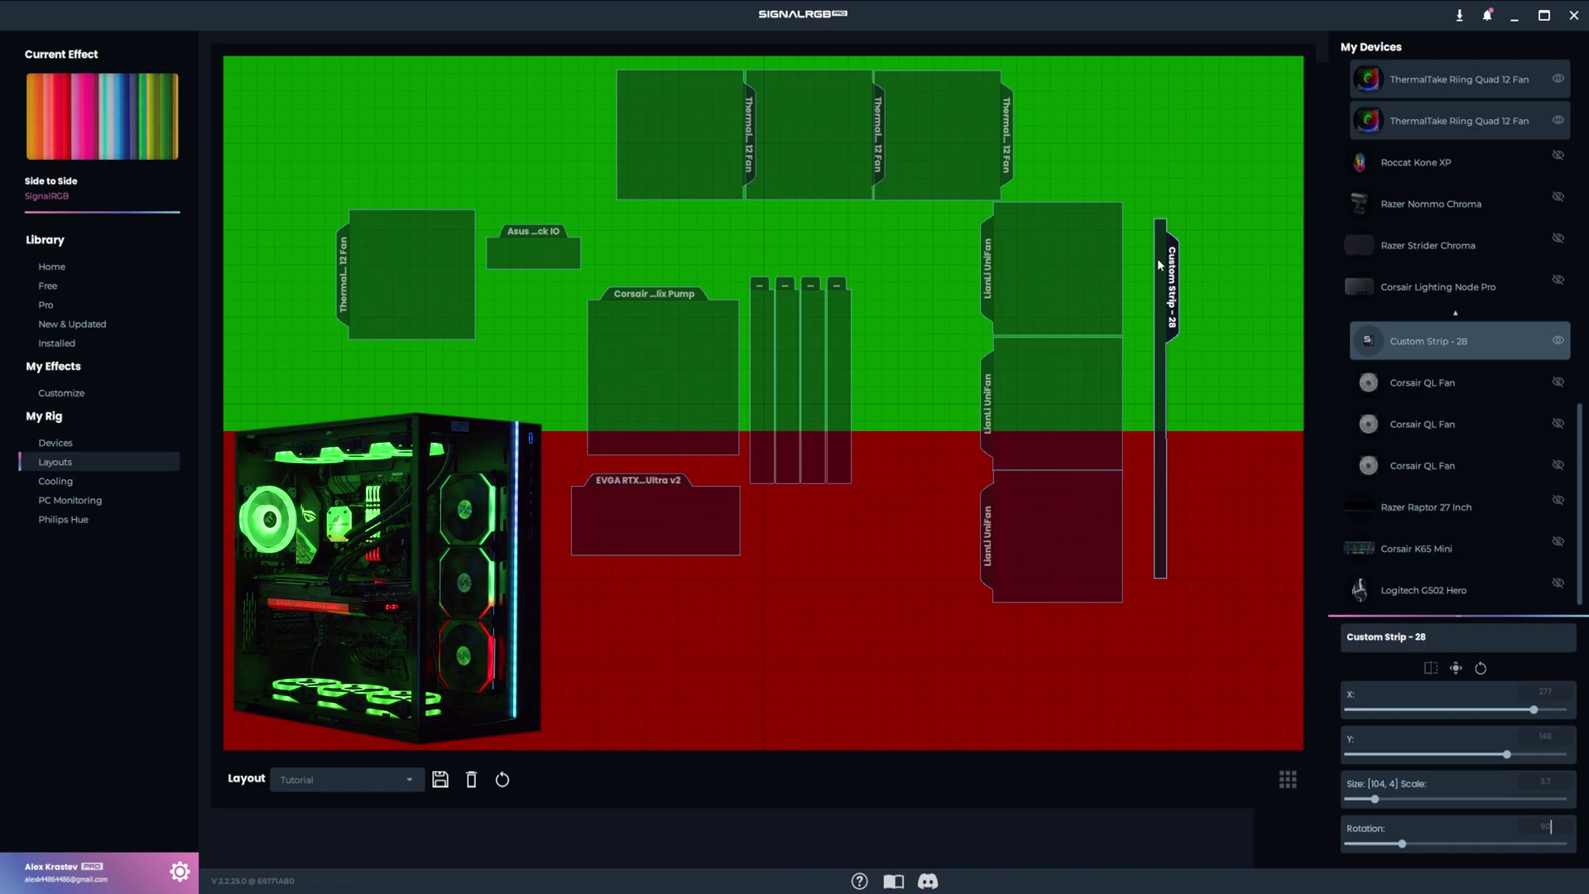
drag(1373, 799, 1388, 801)
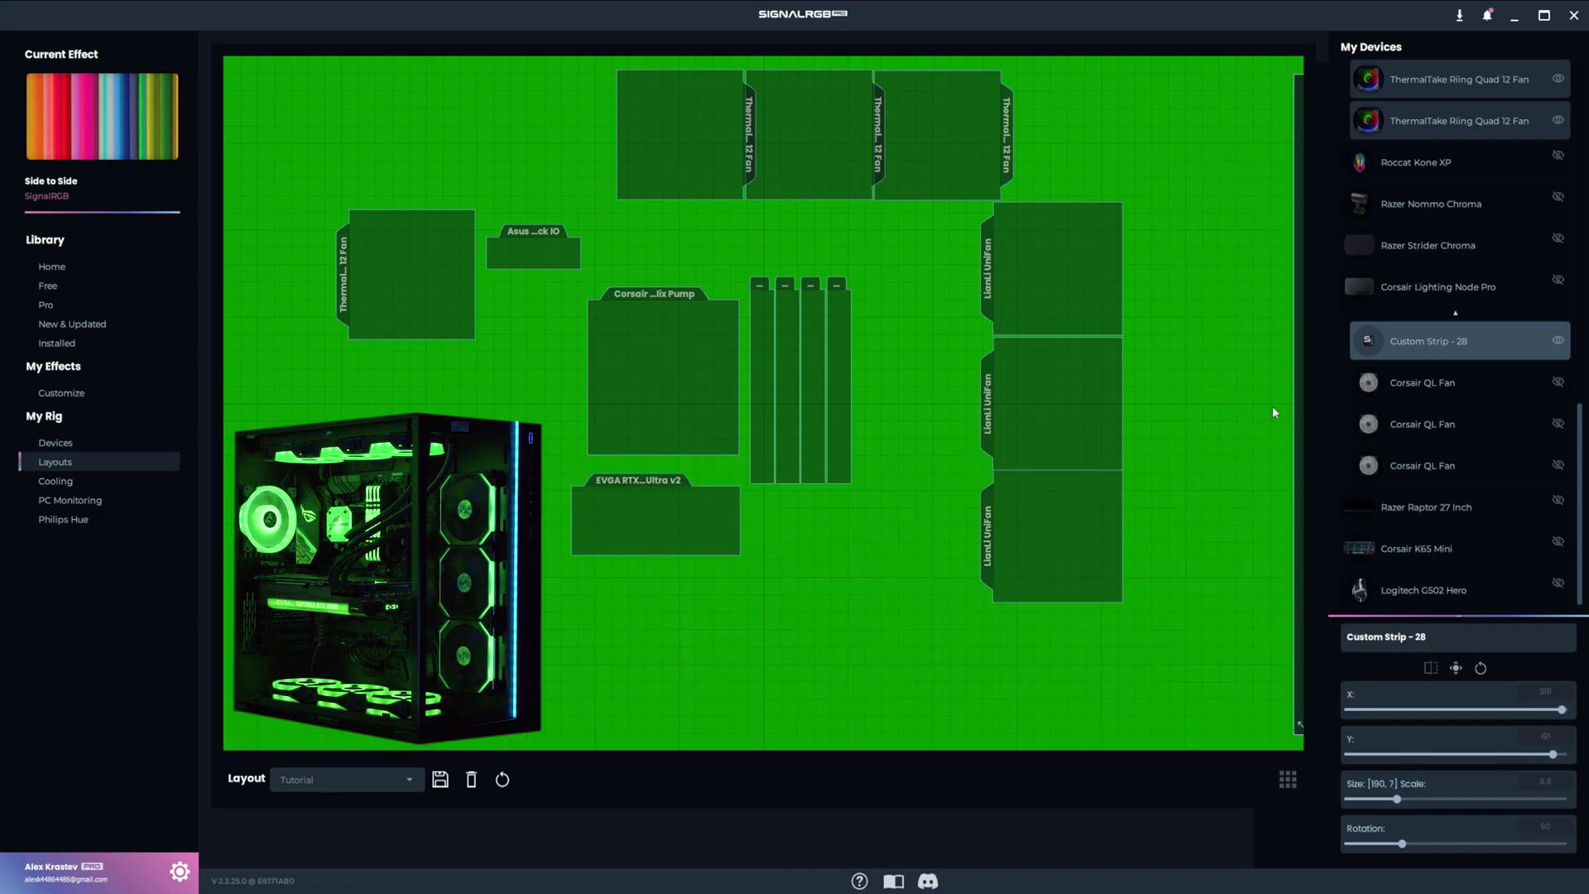
drag(1262, 404, 1145, 401)
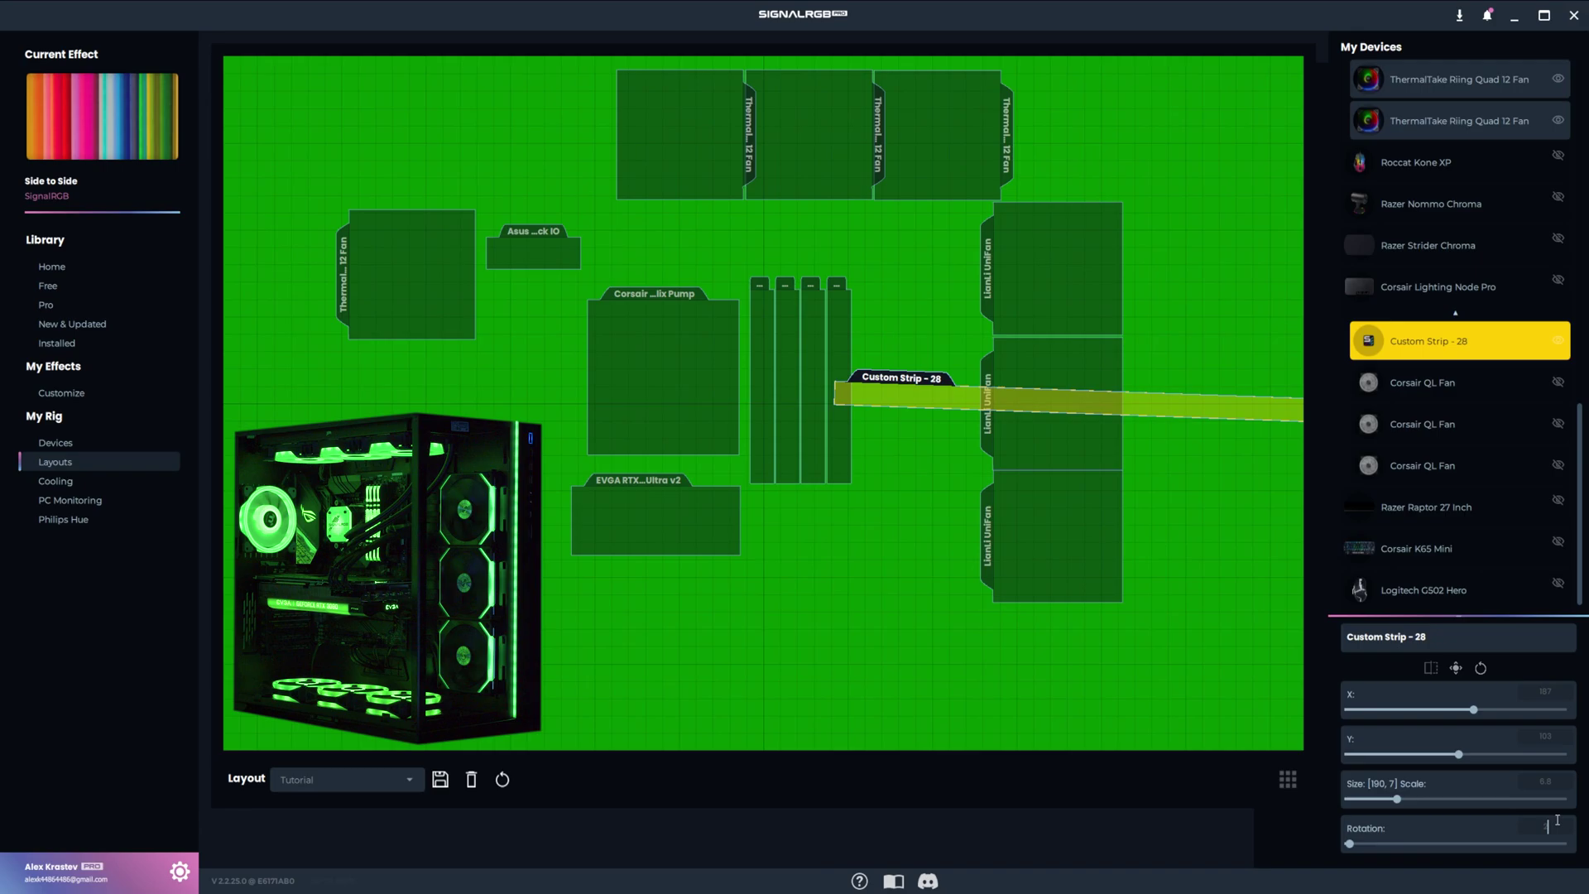
text(270)
key(Return)
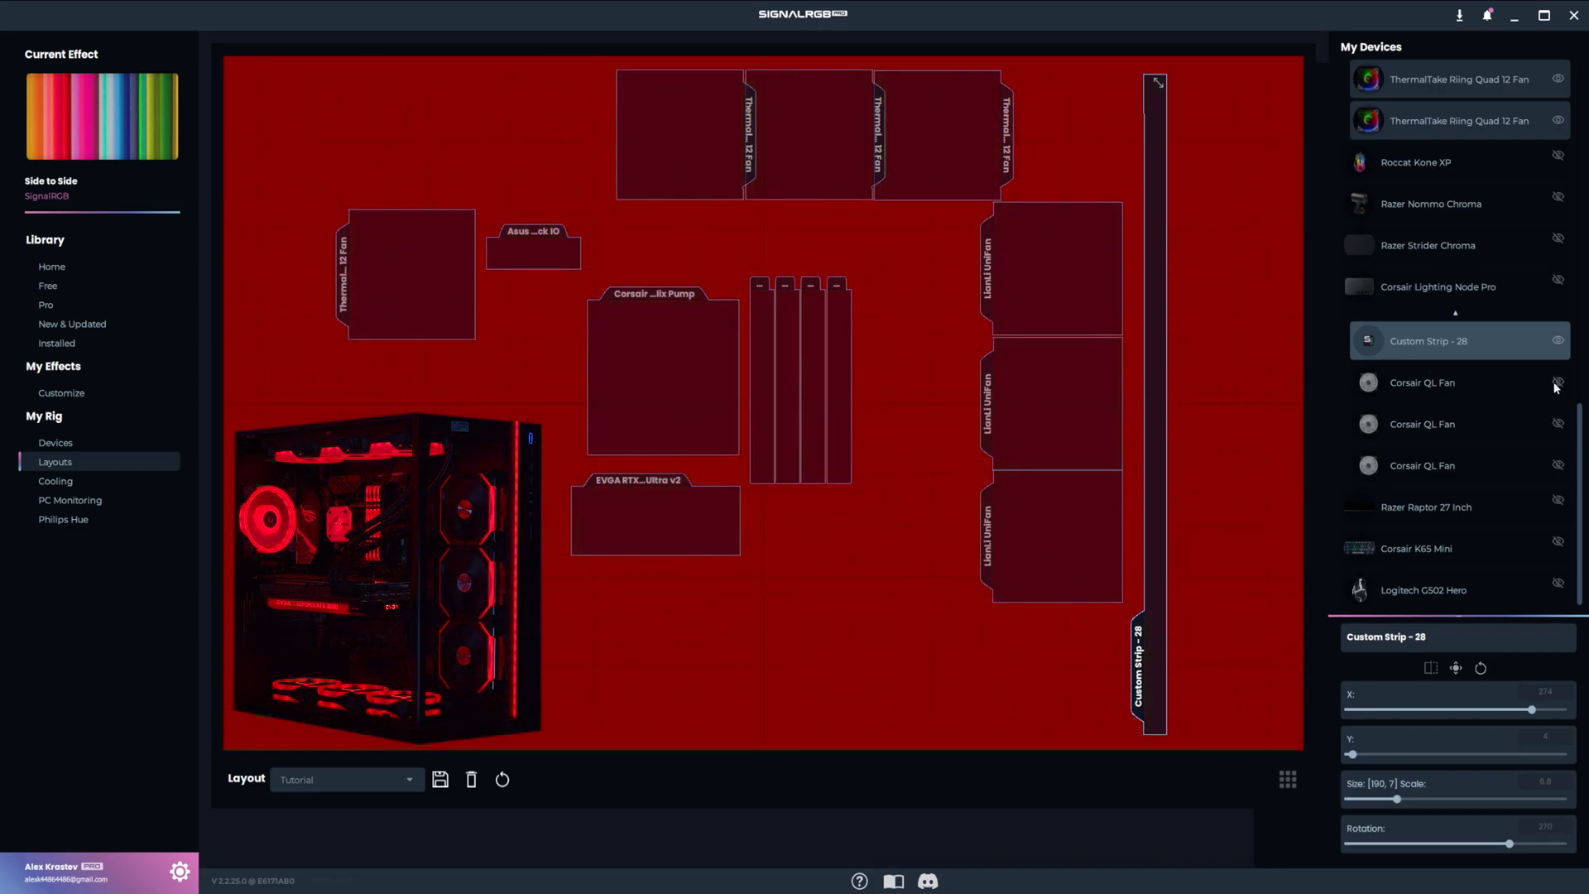
Step: Show the third Corsair QL Fan and line all three fans up along the bottom row
click(1557, 465)
click(451, 252)
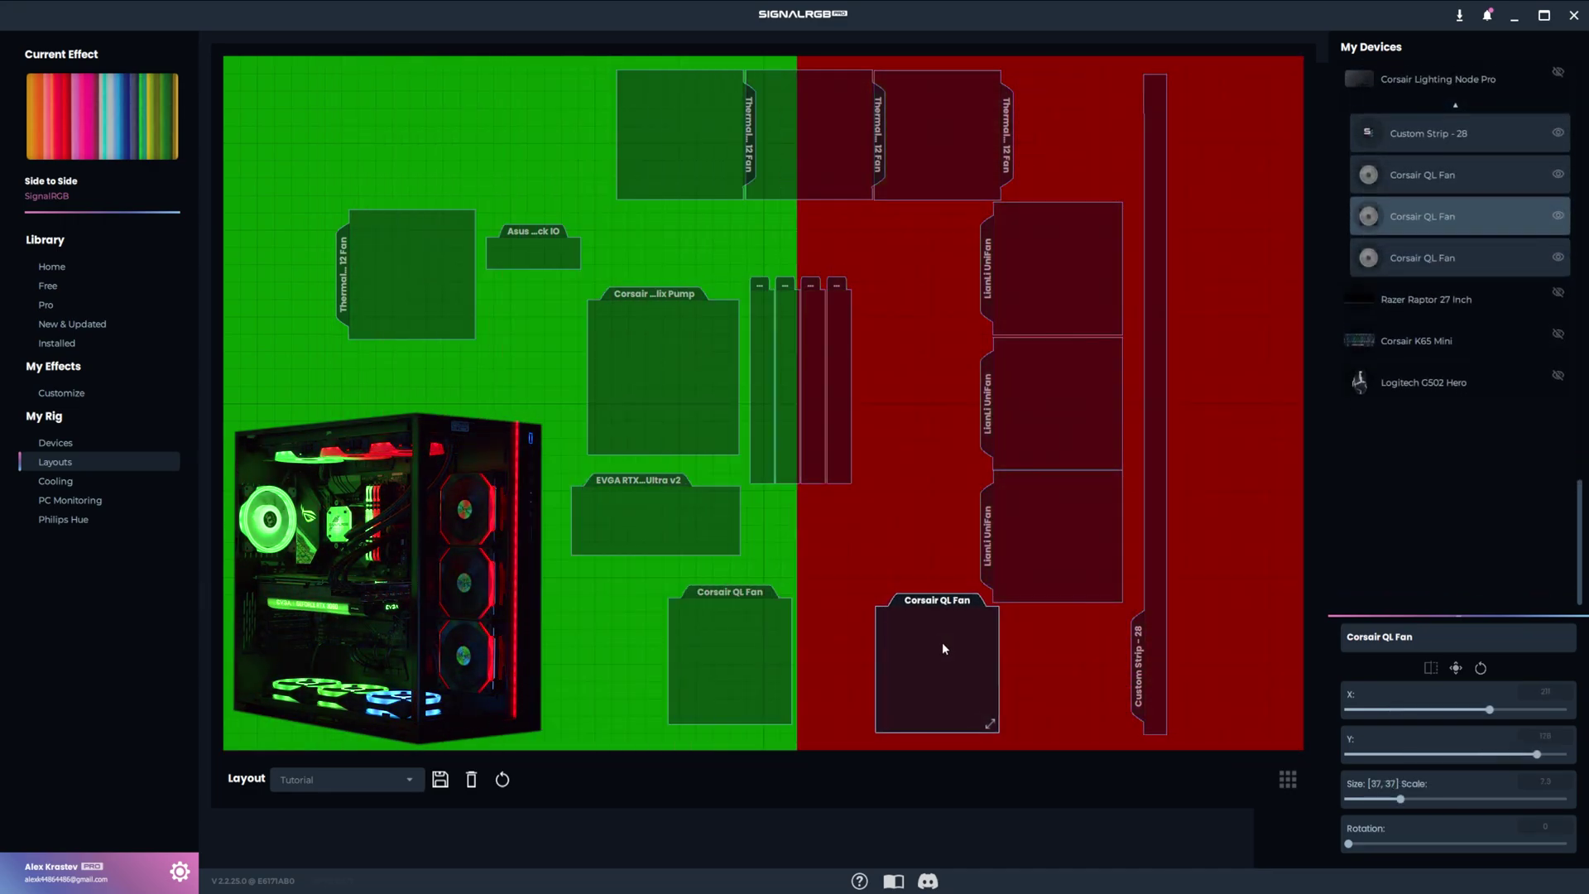
drag(944, 648, 948, 647)
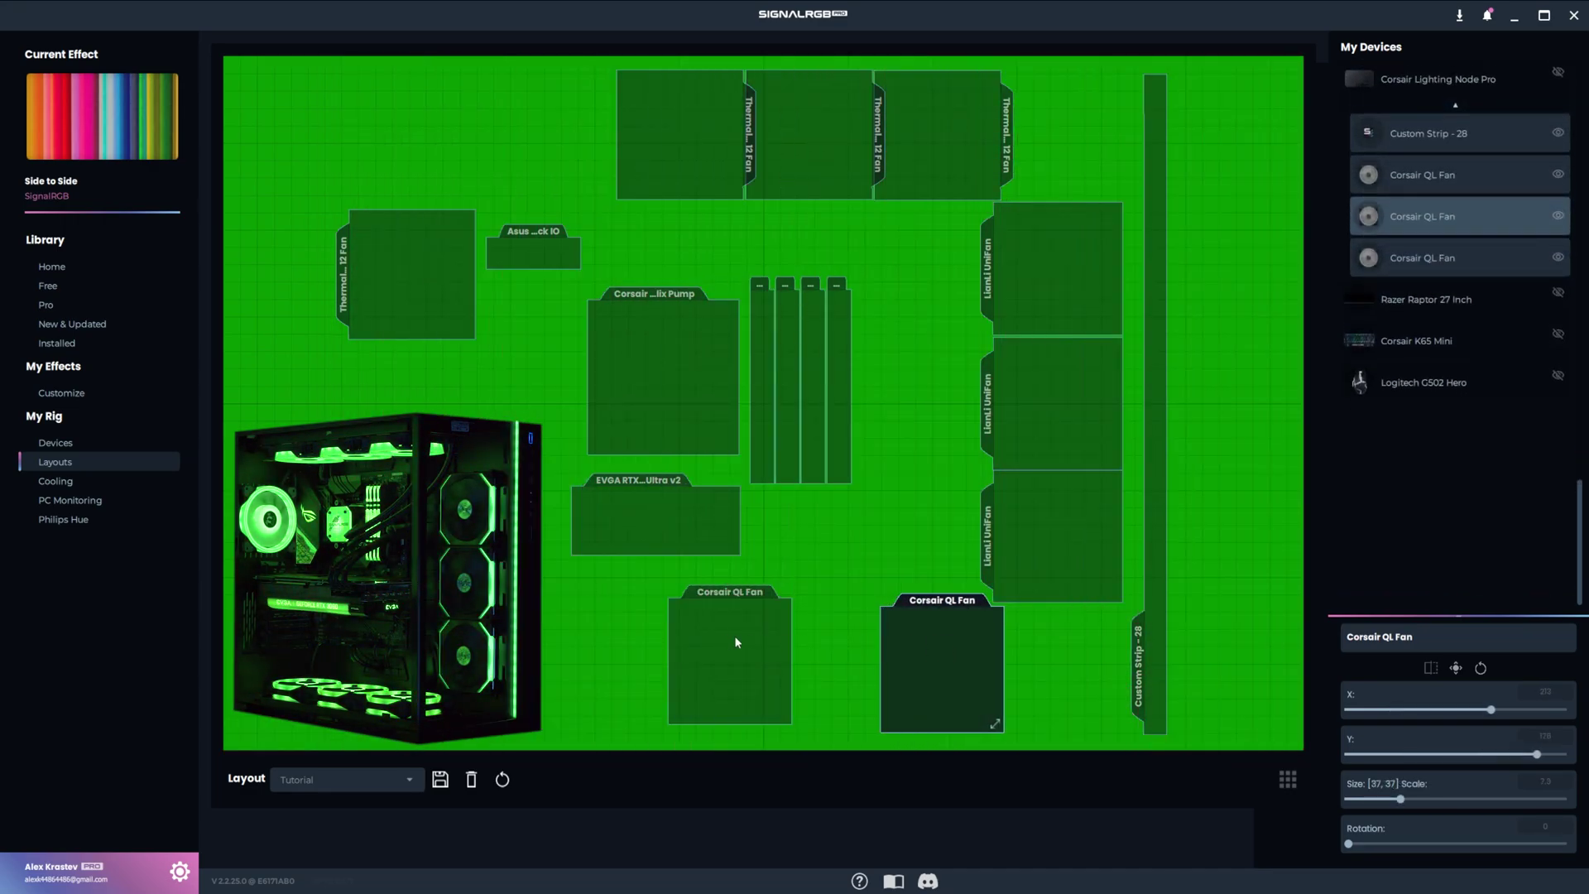
drag(736, 642, 829, 644)
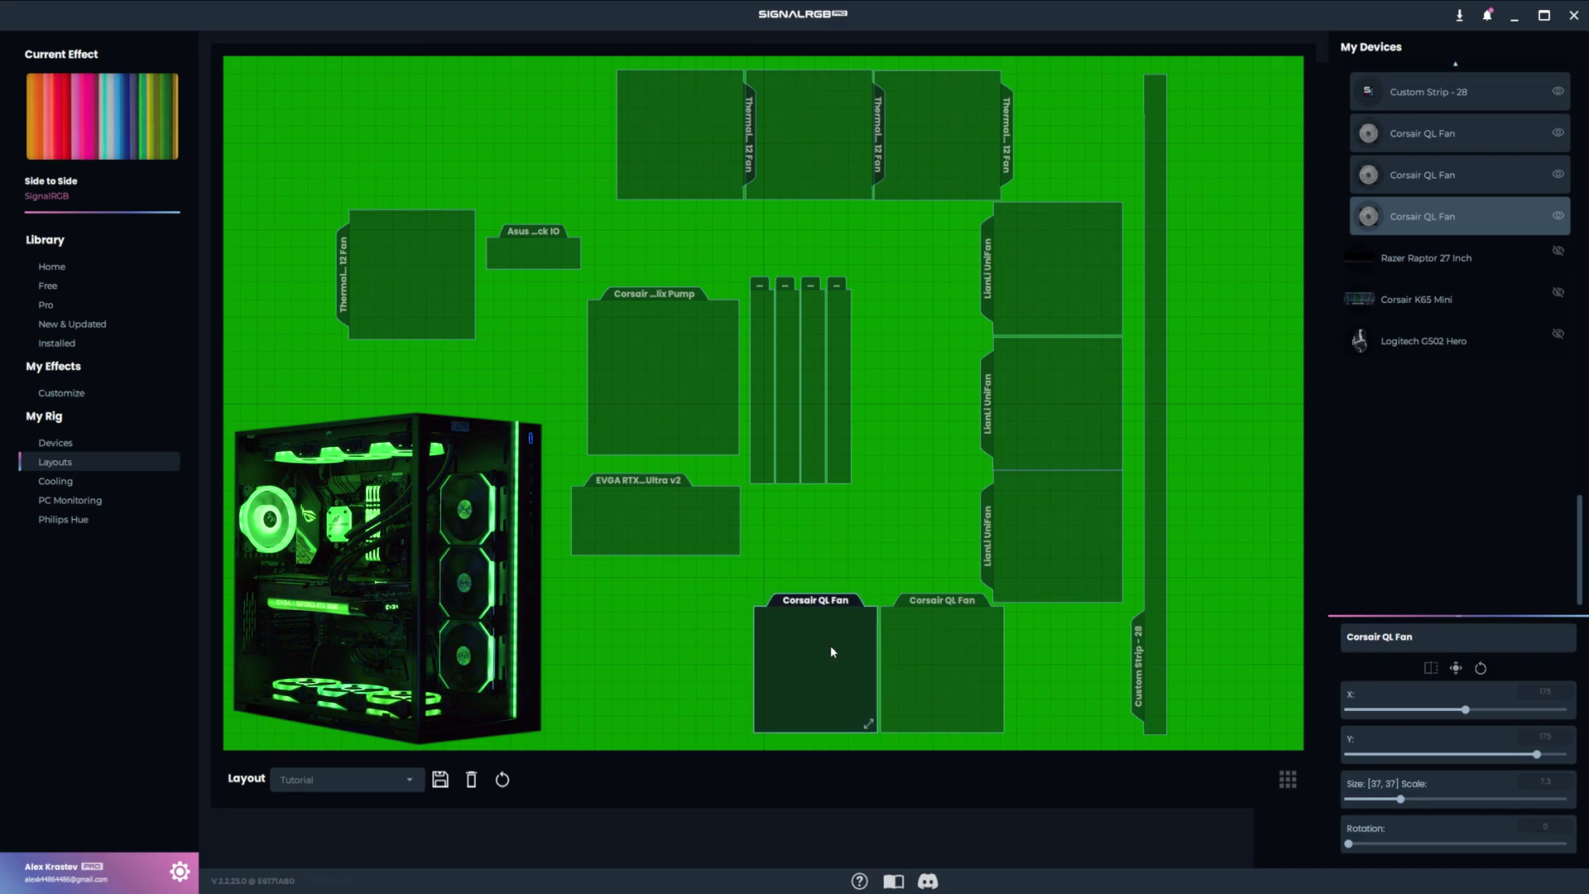
click(546, 608)
drag(540, 610, 672, 677)
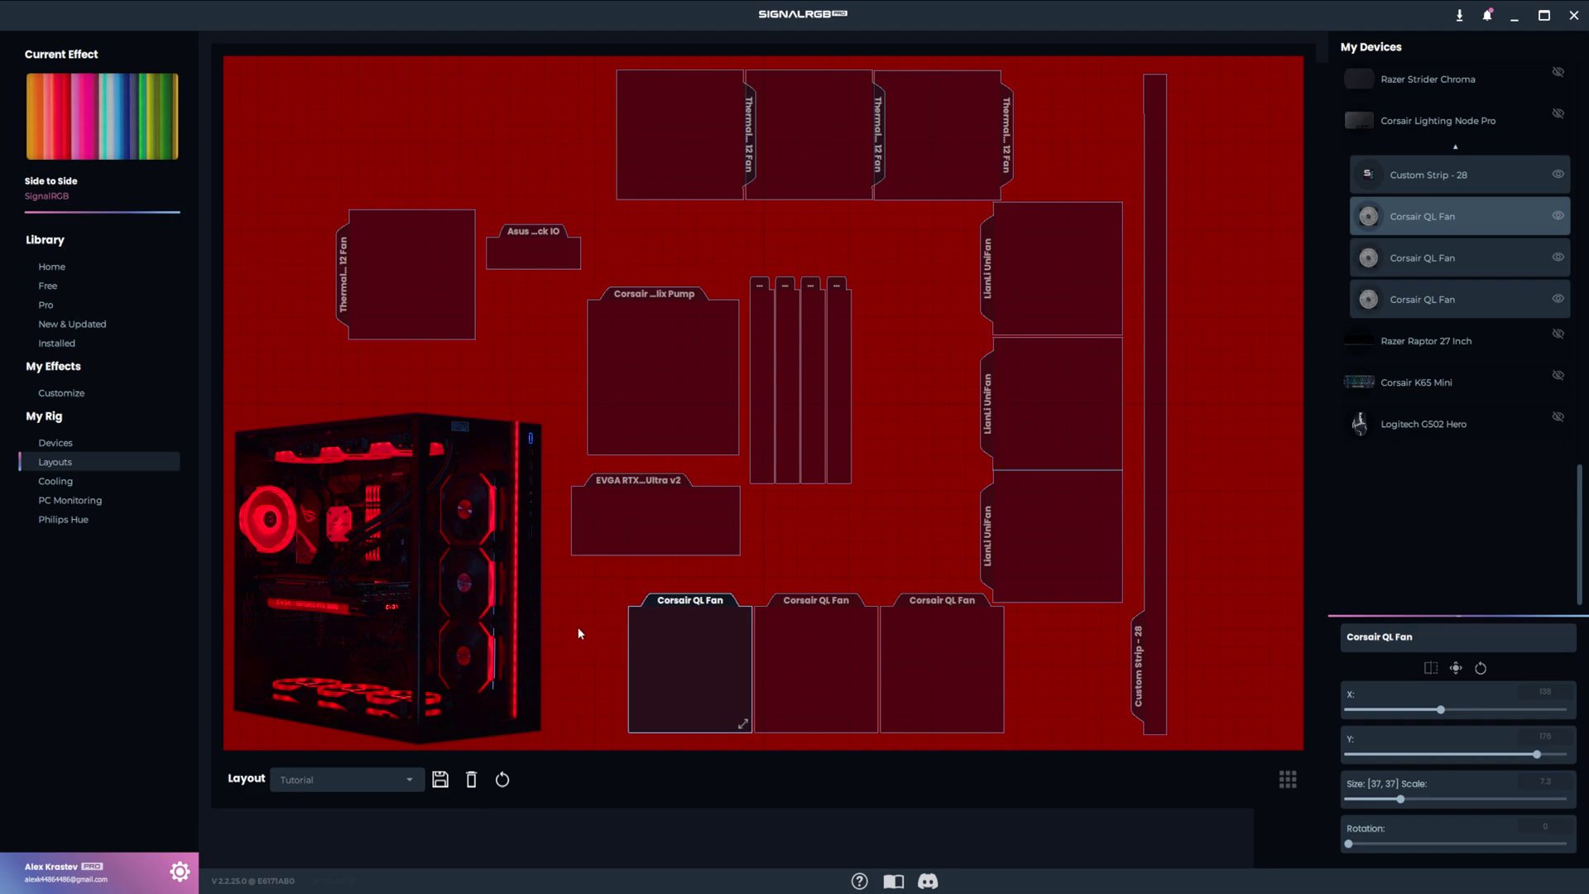
drag(676, 677, 675, 677)
Step: Rotate each Corsair QL Fan in the bottom row to 90°
click(579, 629)
click(836, 672)
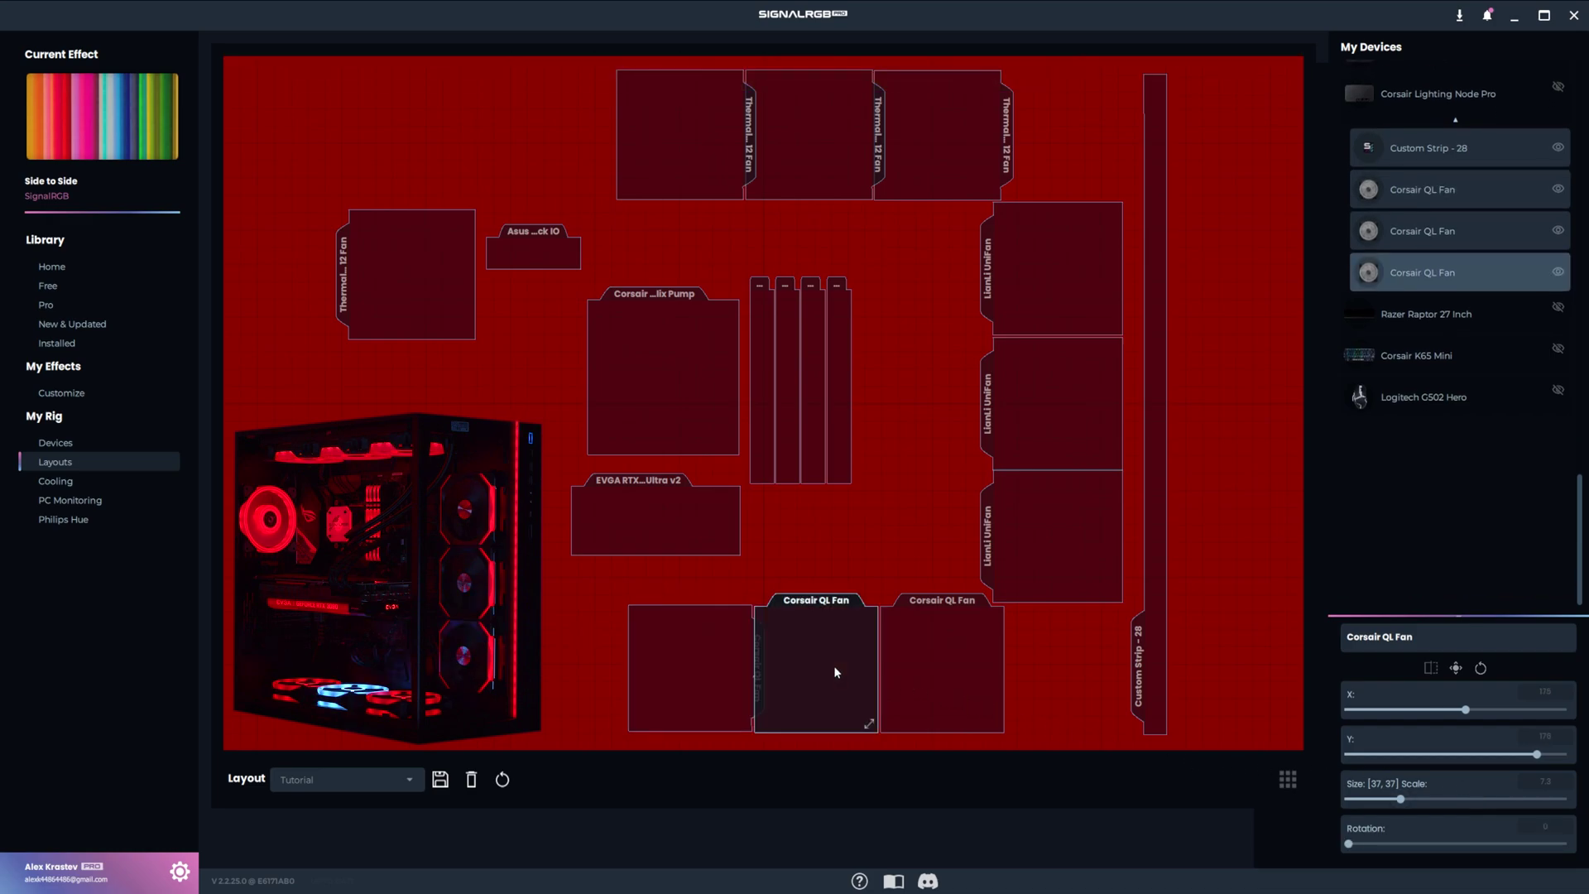
click(986, 672)
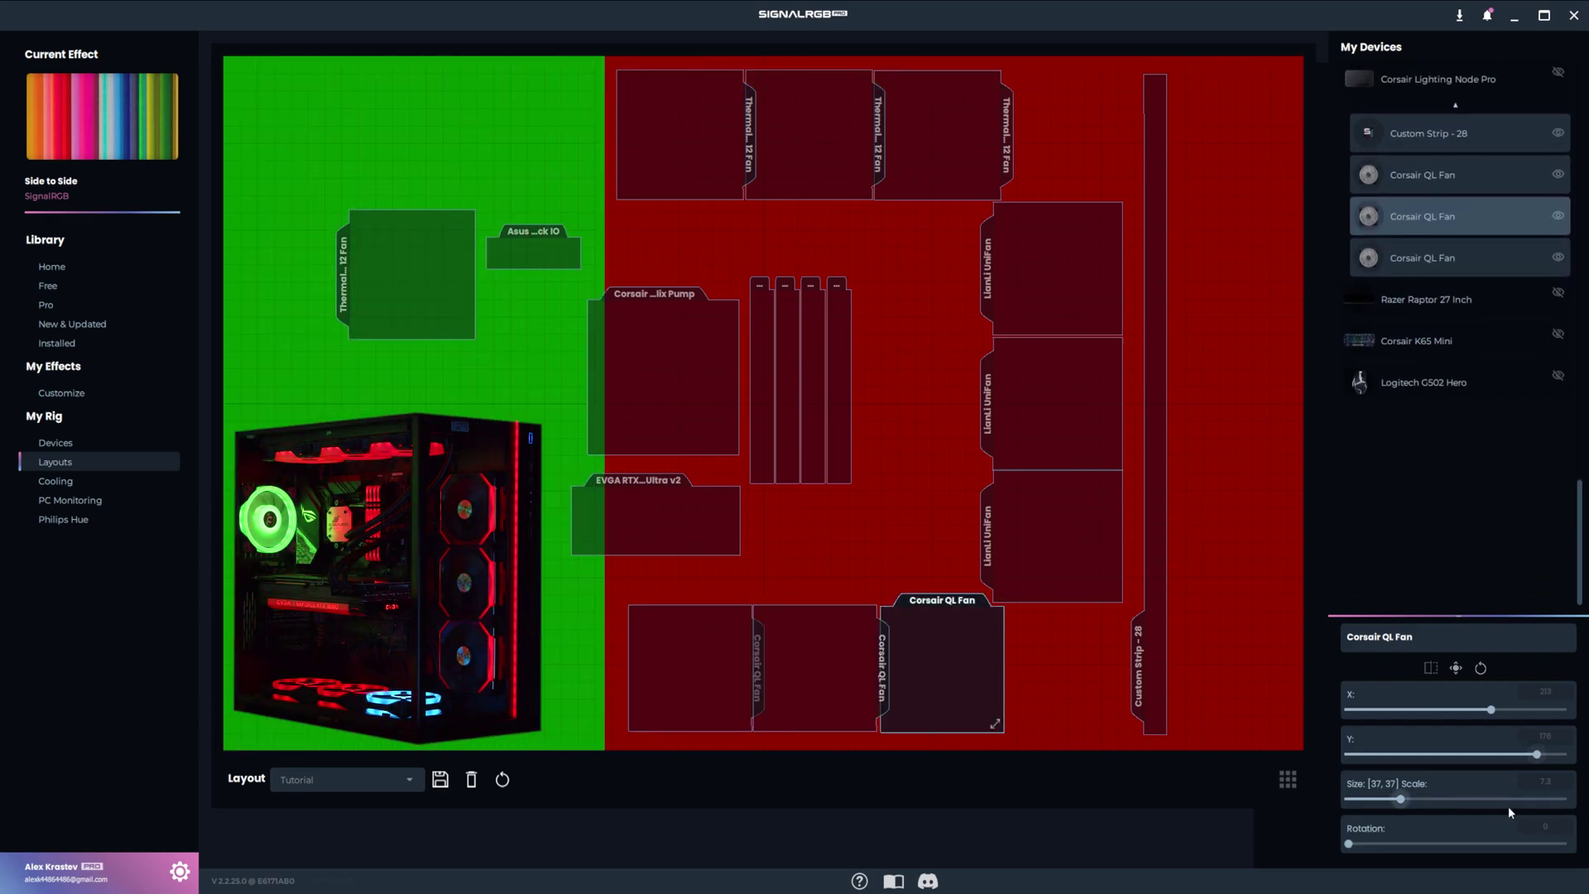
click(1480, 667)
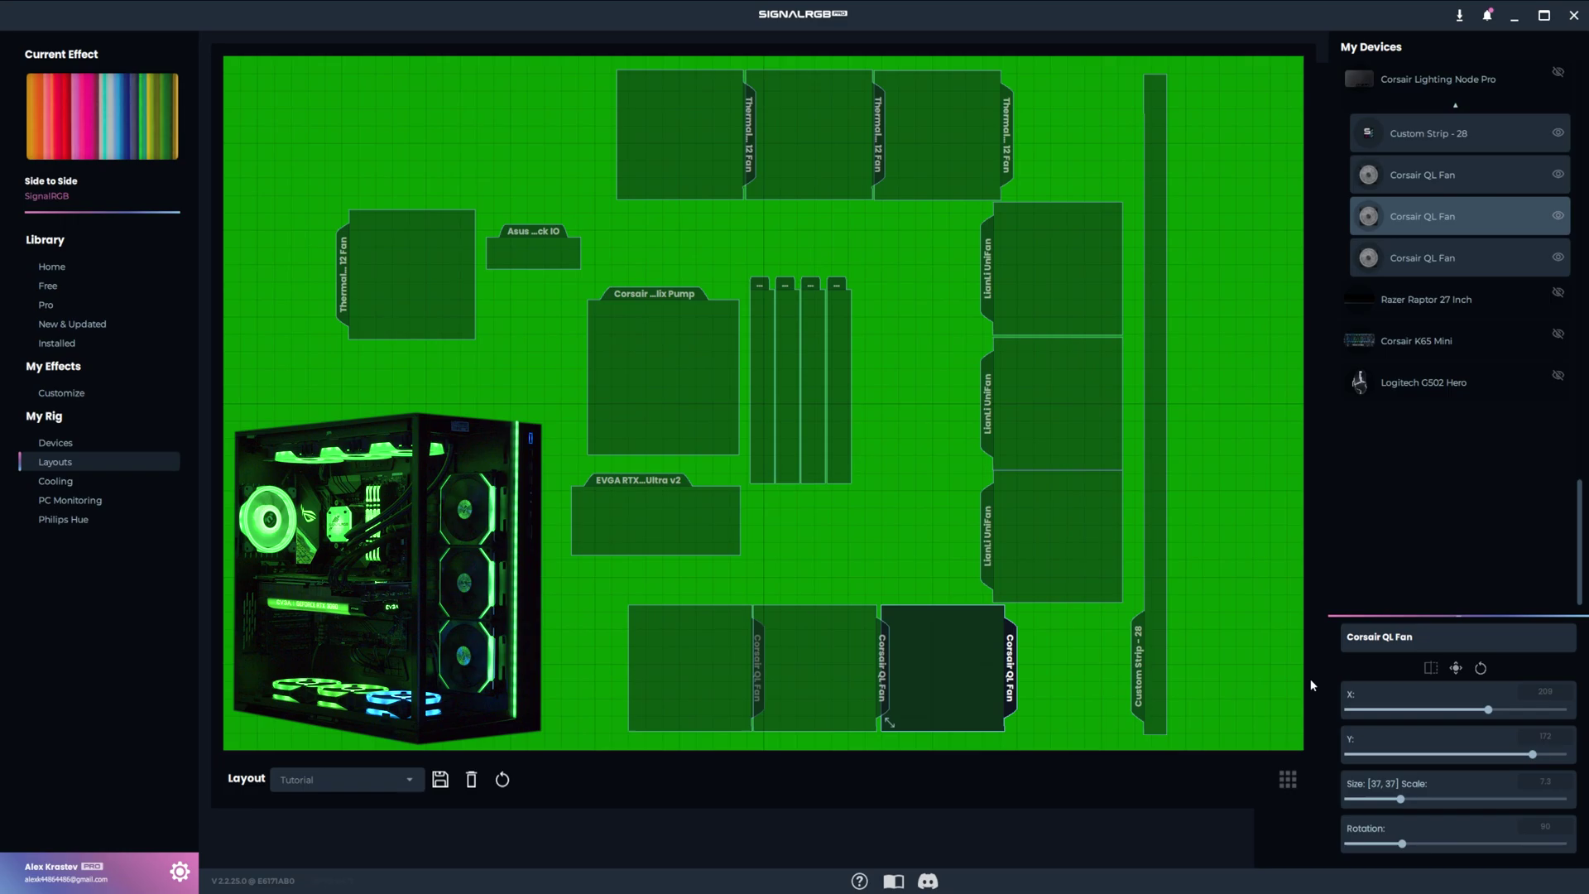
click(1435, 672)
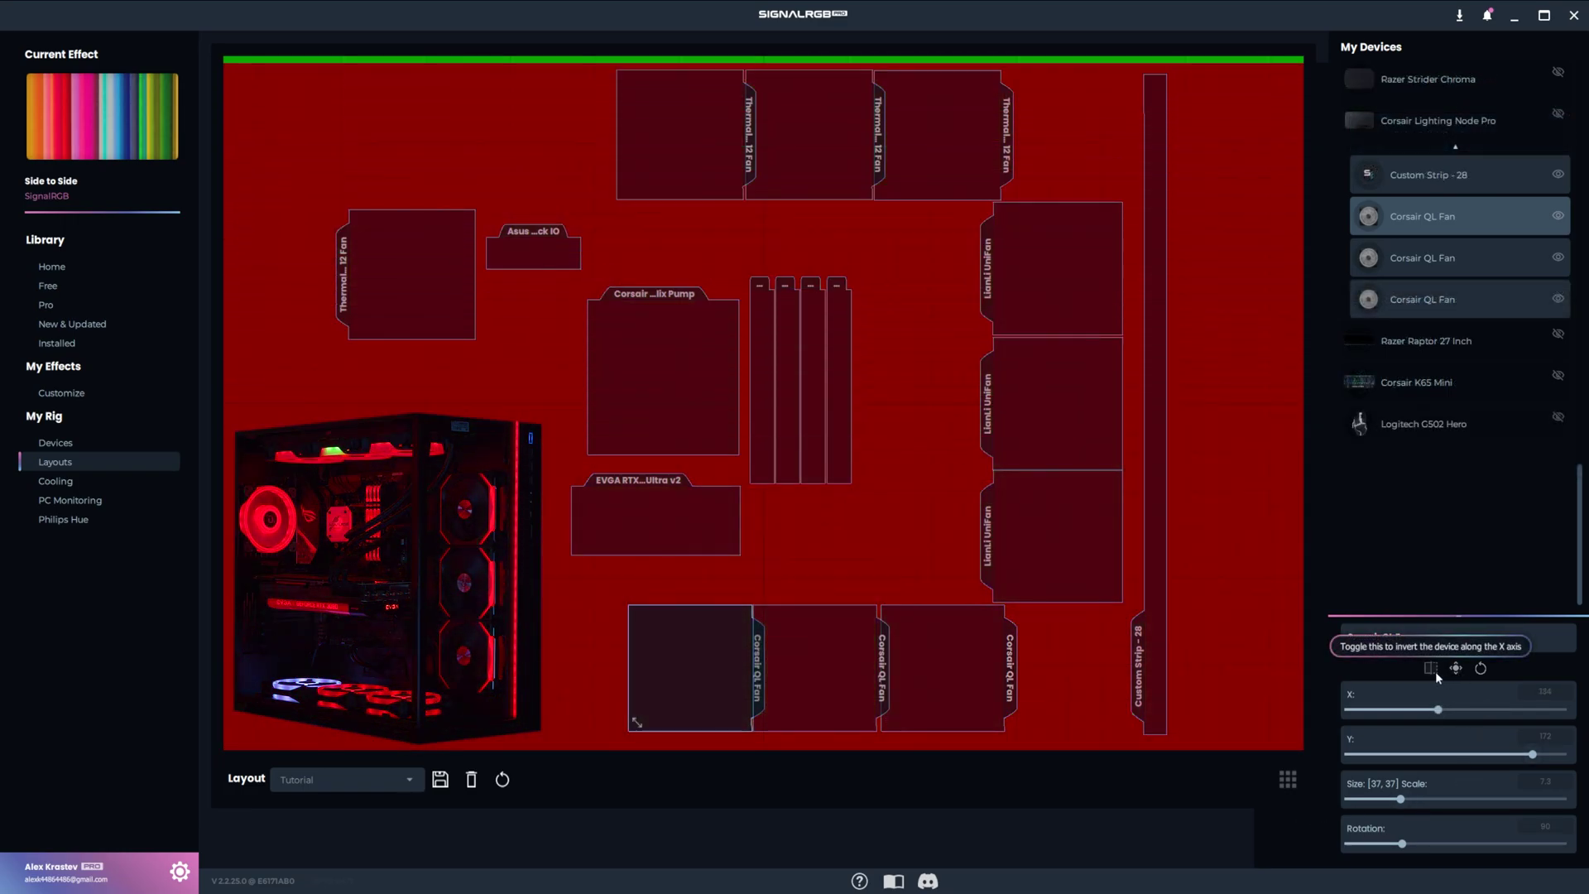
click(856, 667)
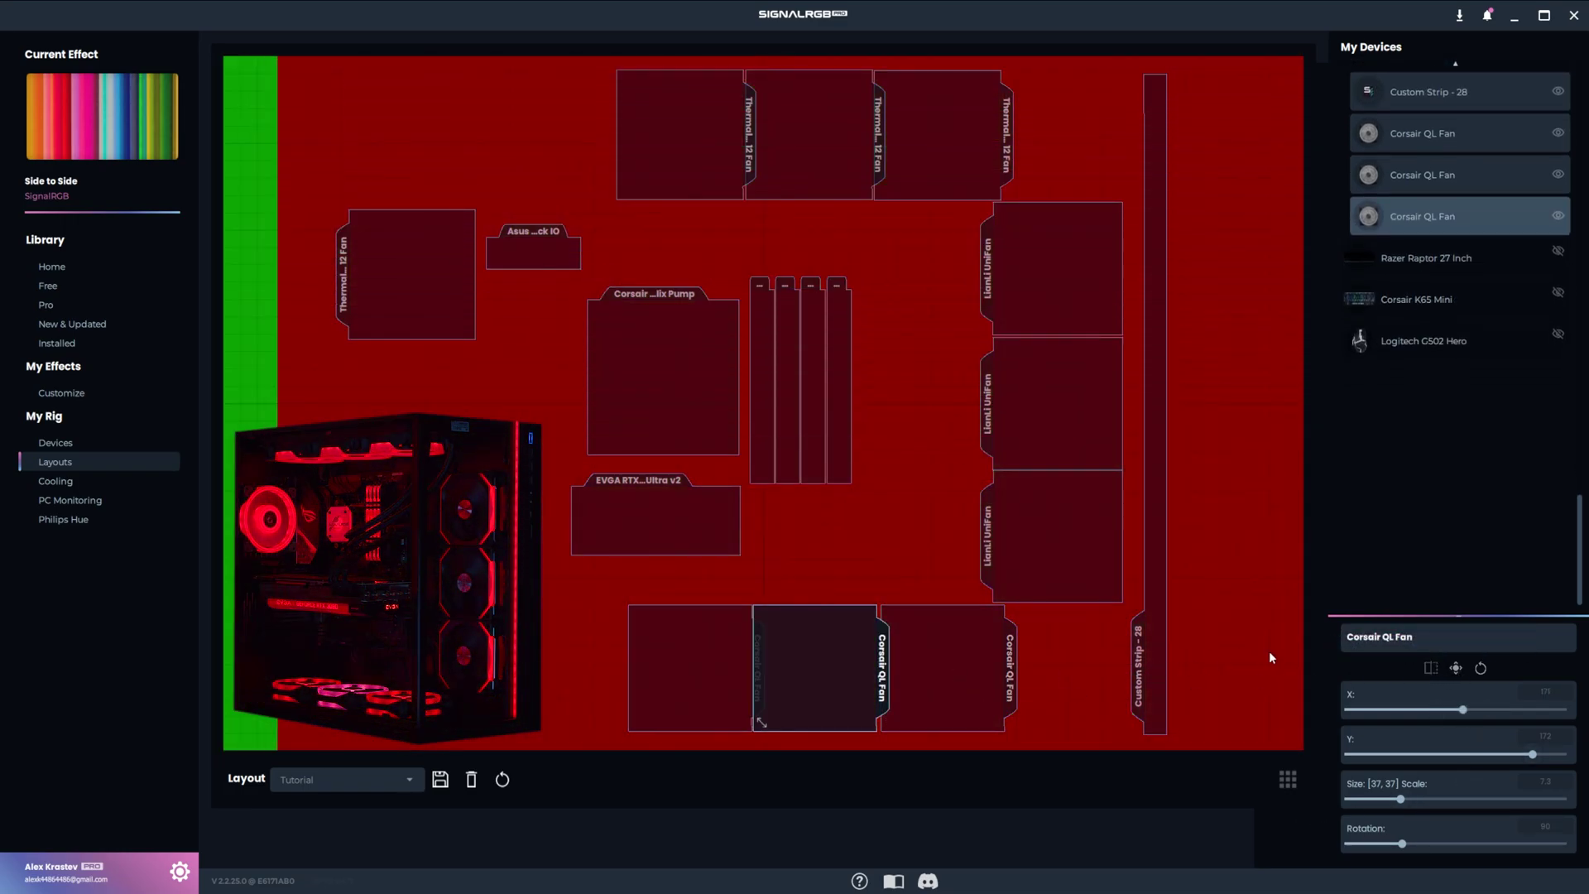
click(1431, 668)
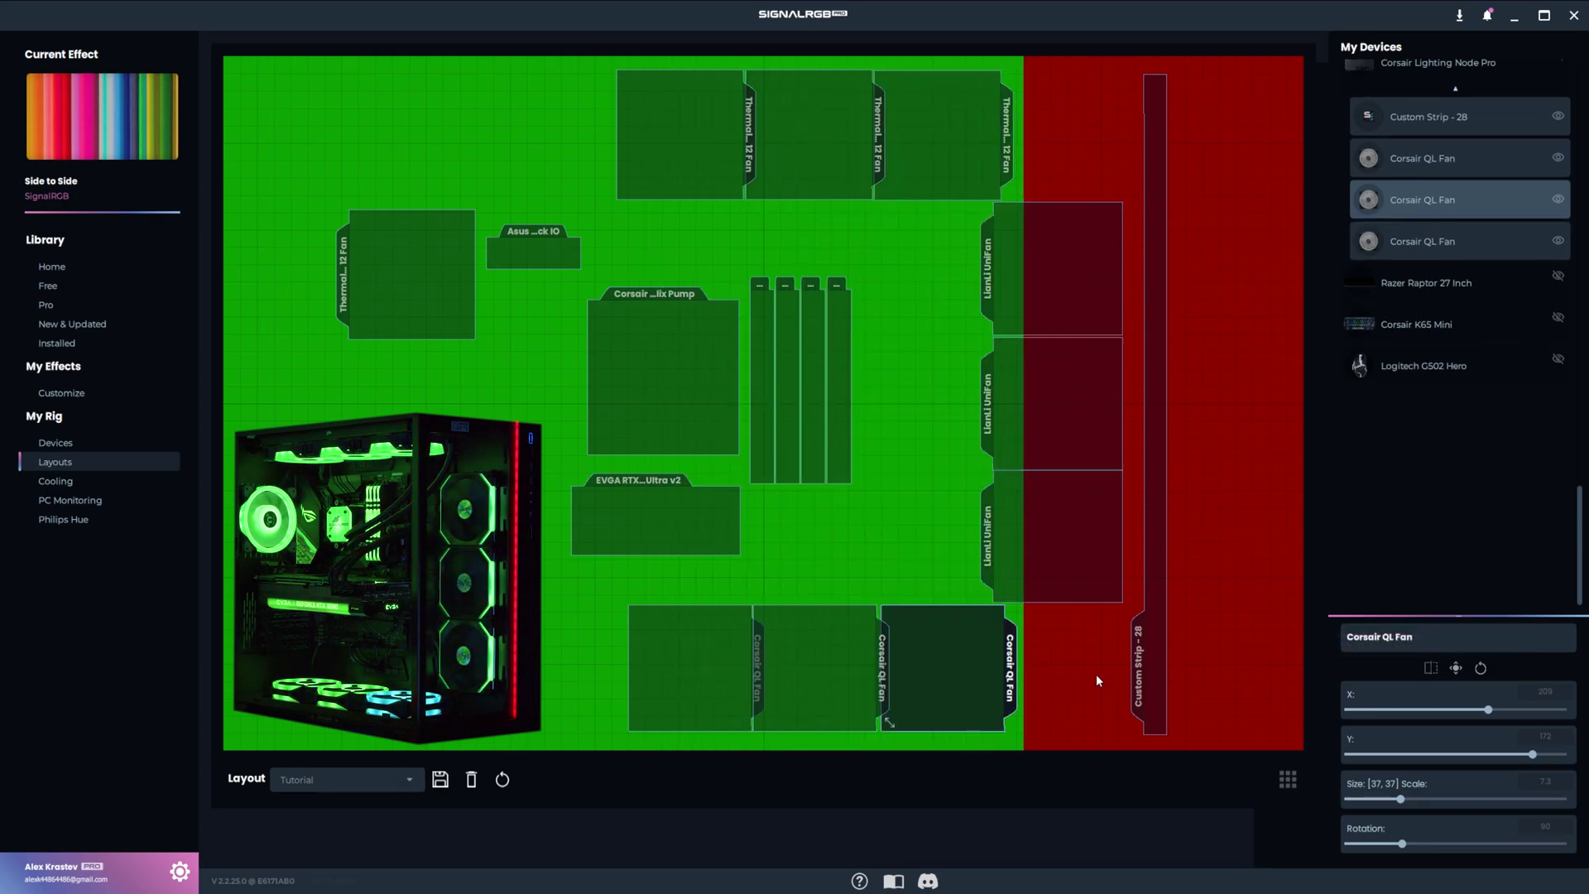
click(856, 672)
click(934, 670)
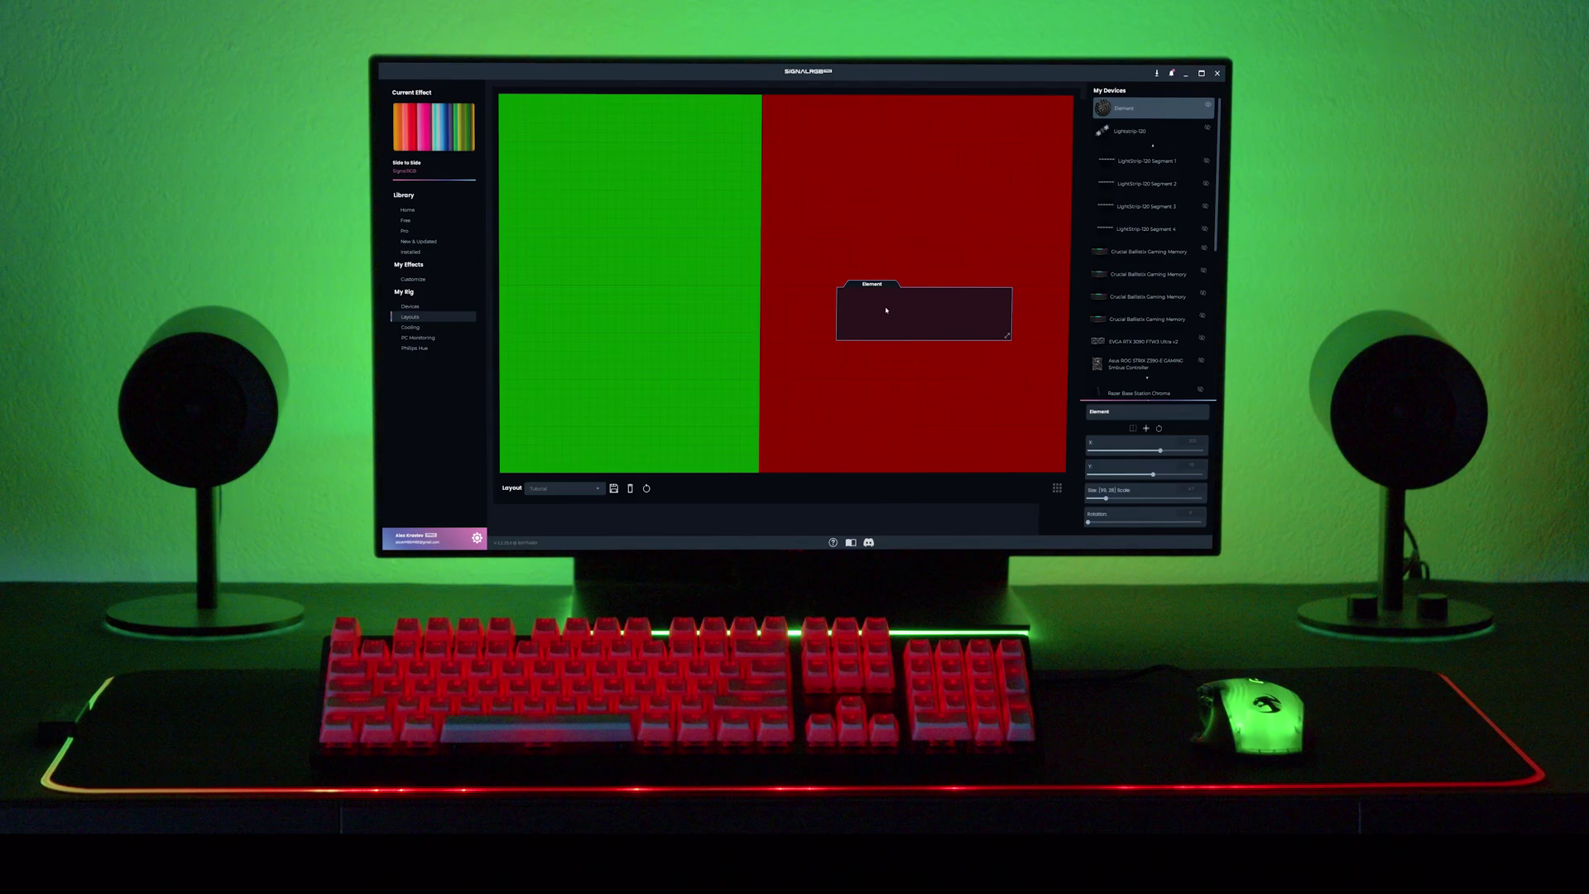
Step: Enlarge and reposition the Element, Roccat Kone XP and Razer Strider Chroma boxes
drag(919, 311, 685, 340)
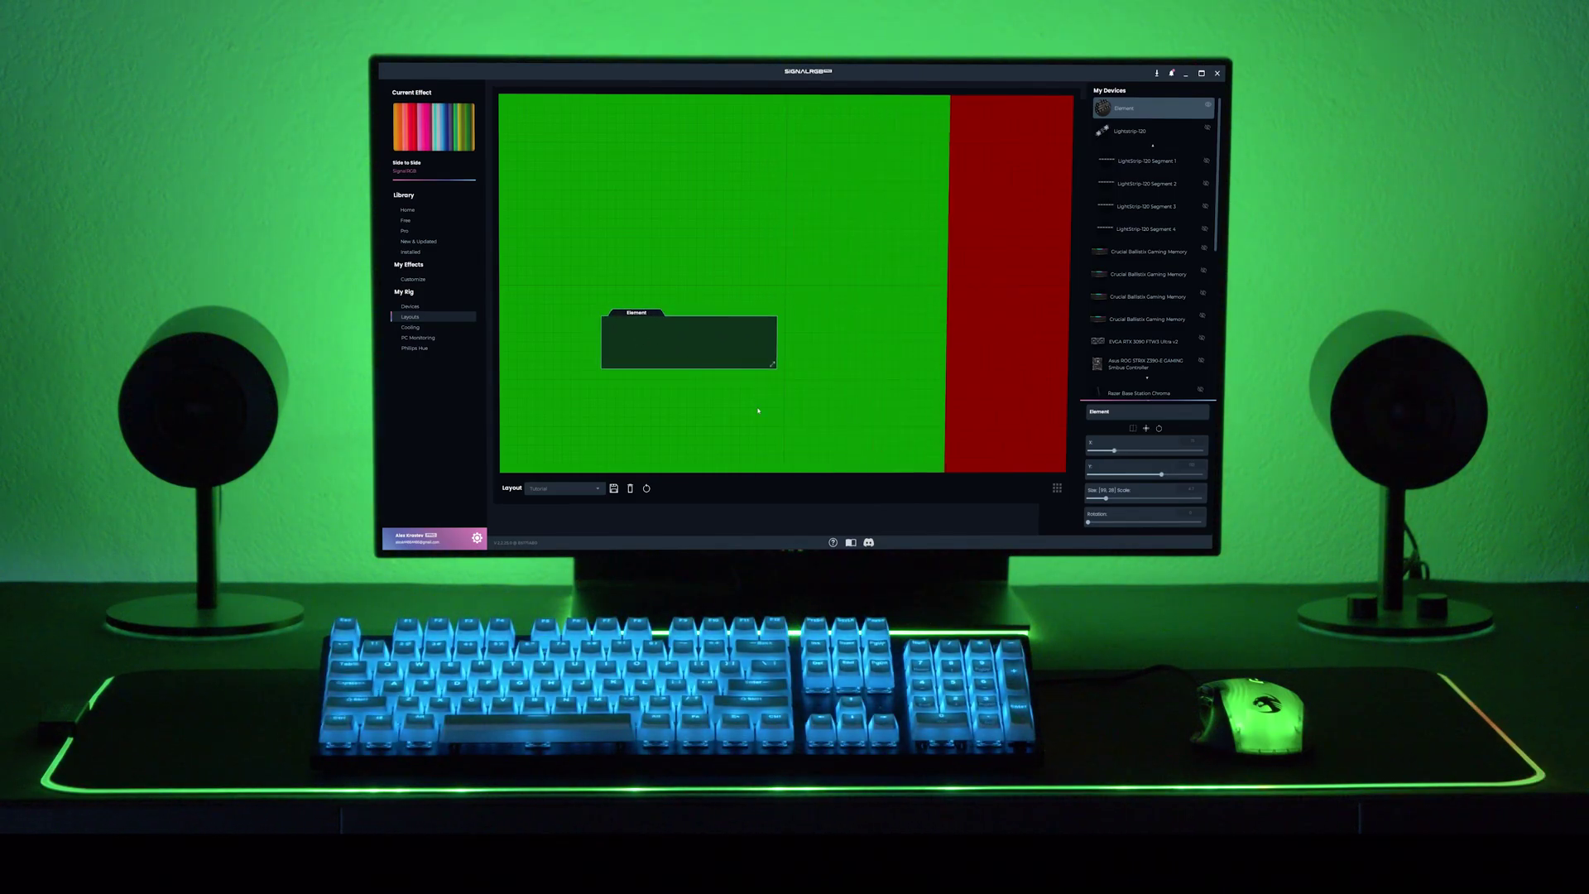
drag(1105, 499, 1124, 498)
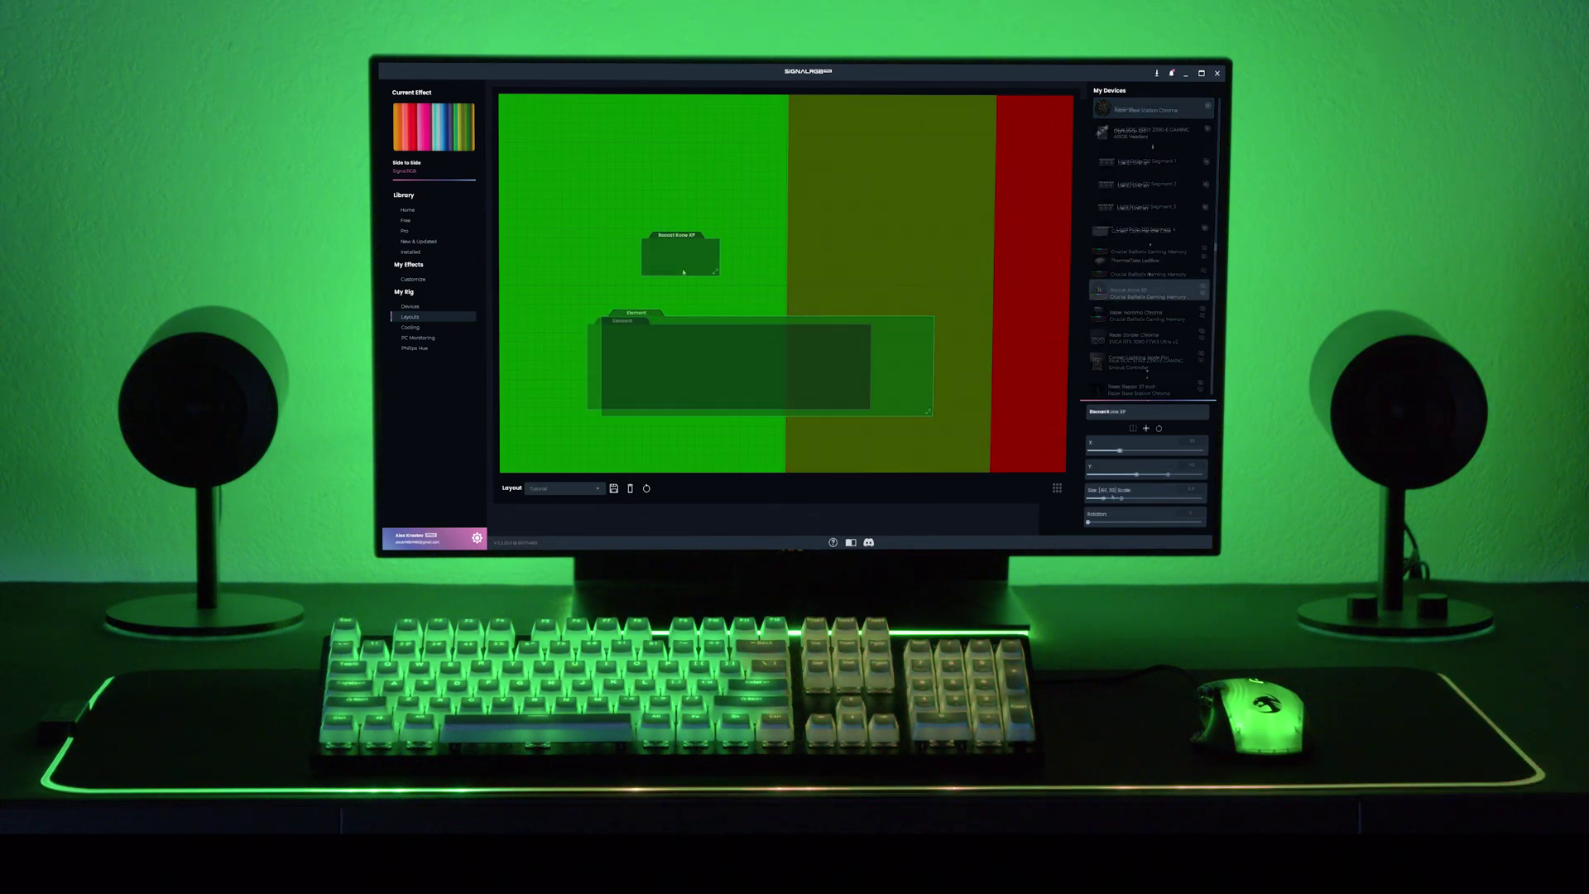
drag(691, 270, 909, 339)
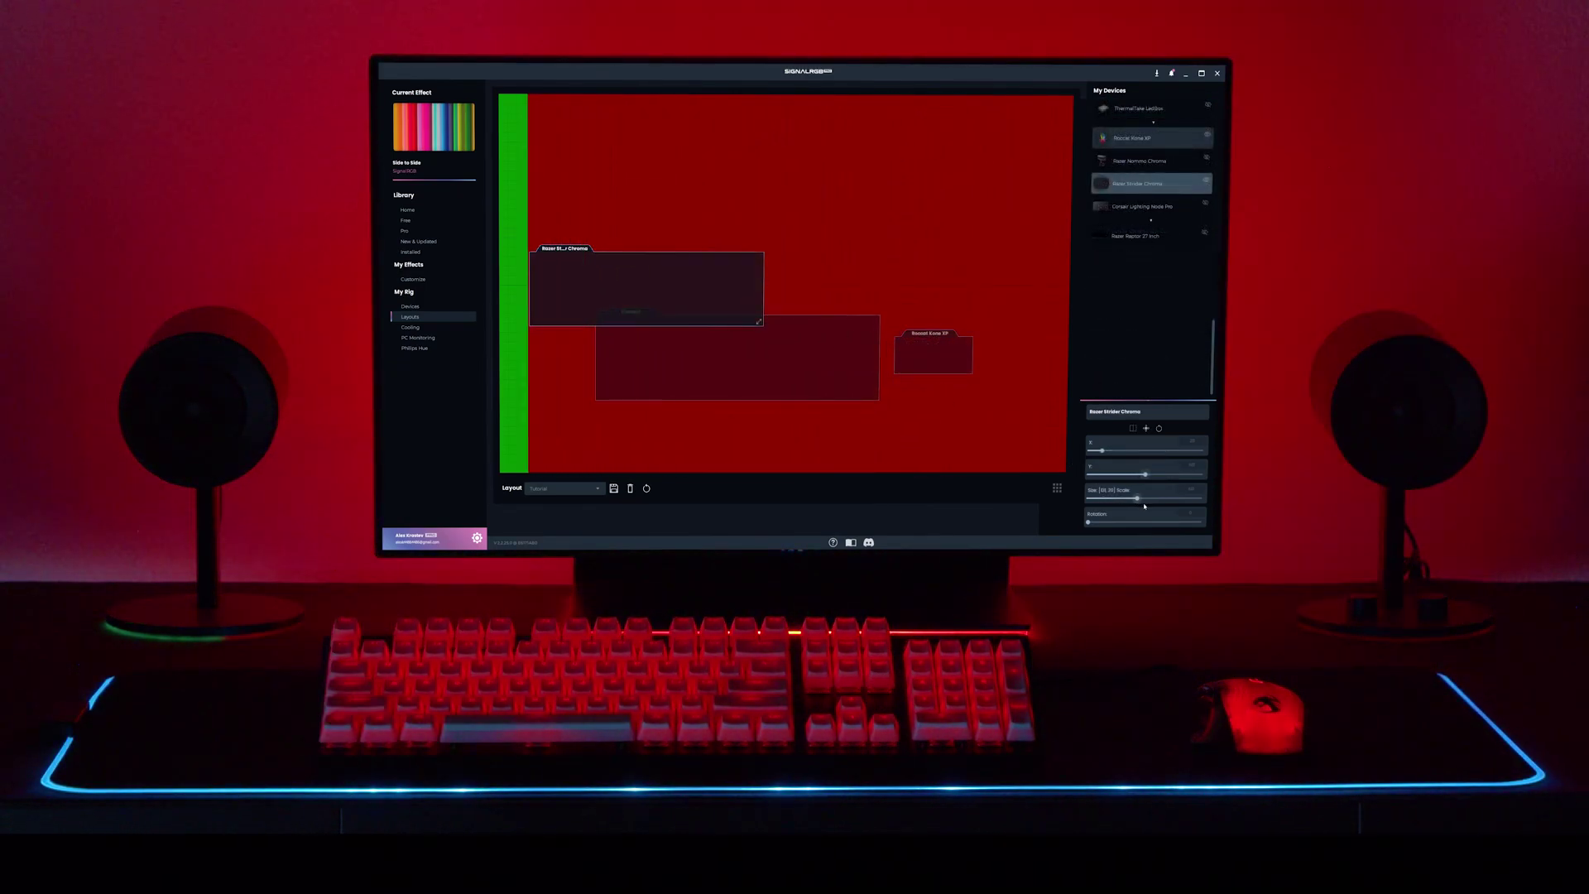
drag(1137, 499, 1186, 499)
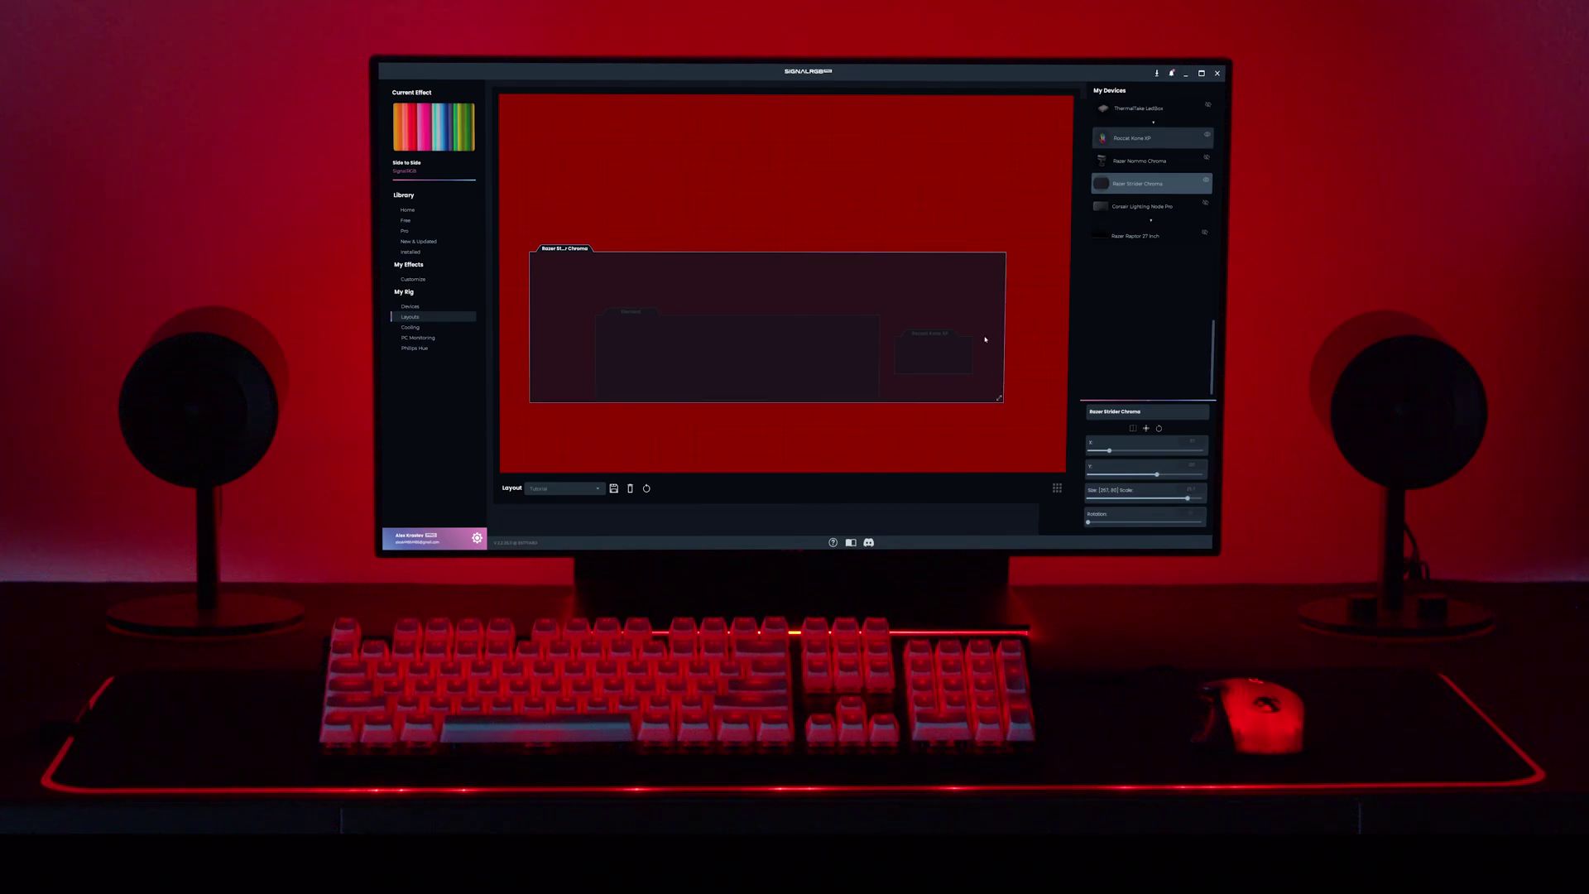
drag(985, 339, 996, 357)
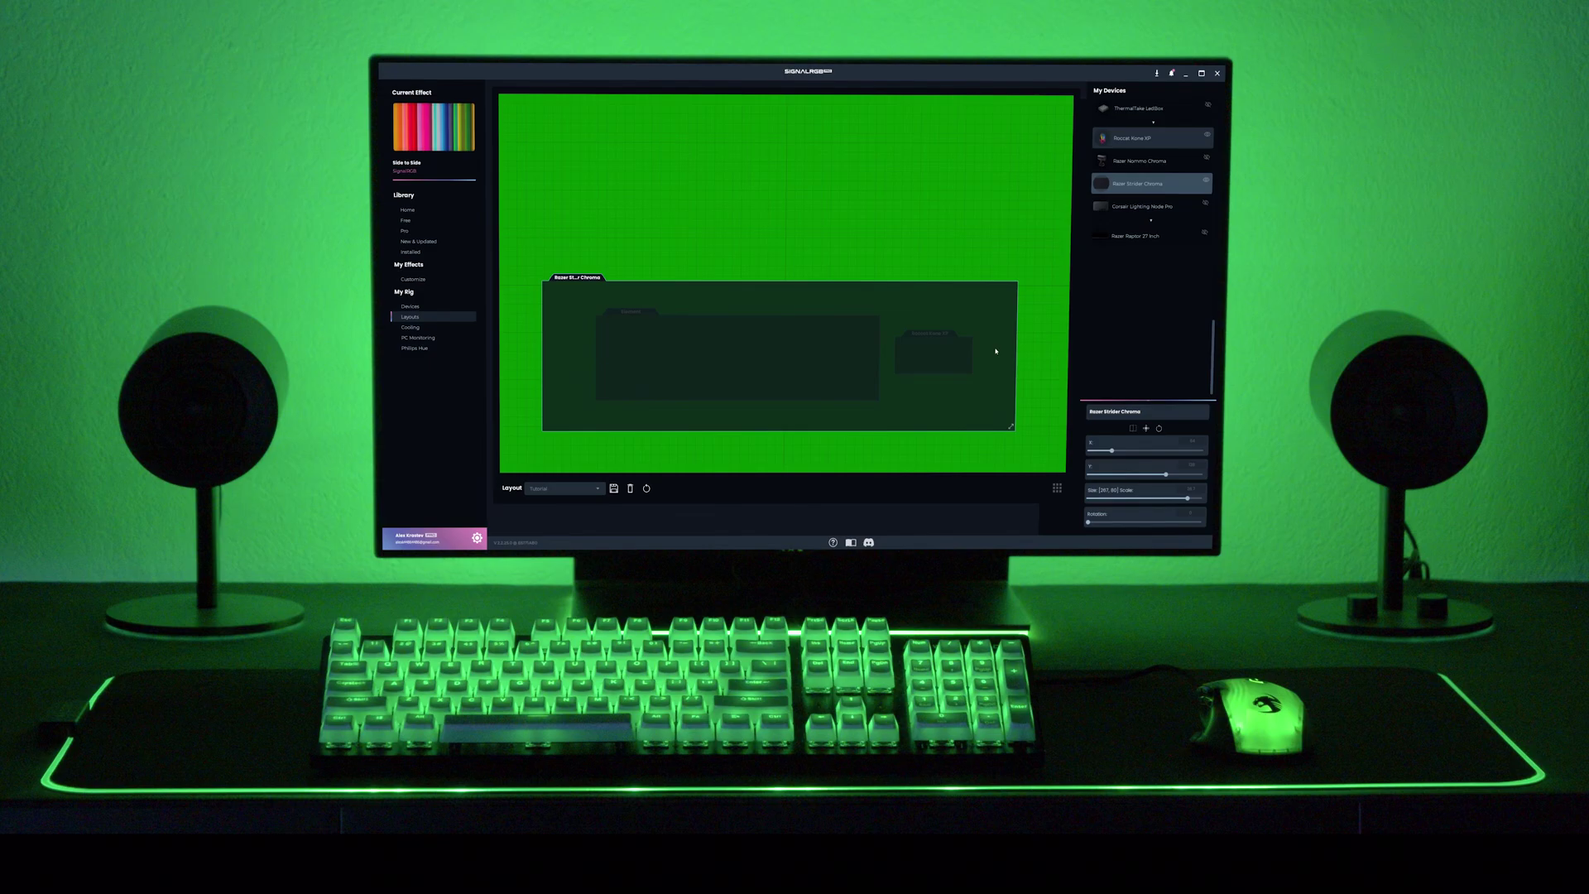
Step: Add the Razer Nommo Chroma and Razer Raptor 27 Inch, placing the Raptor near the top
scroll(1169, 215, up, 3)
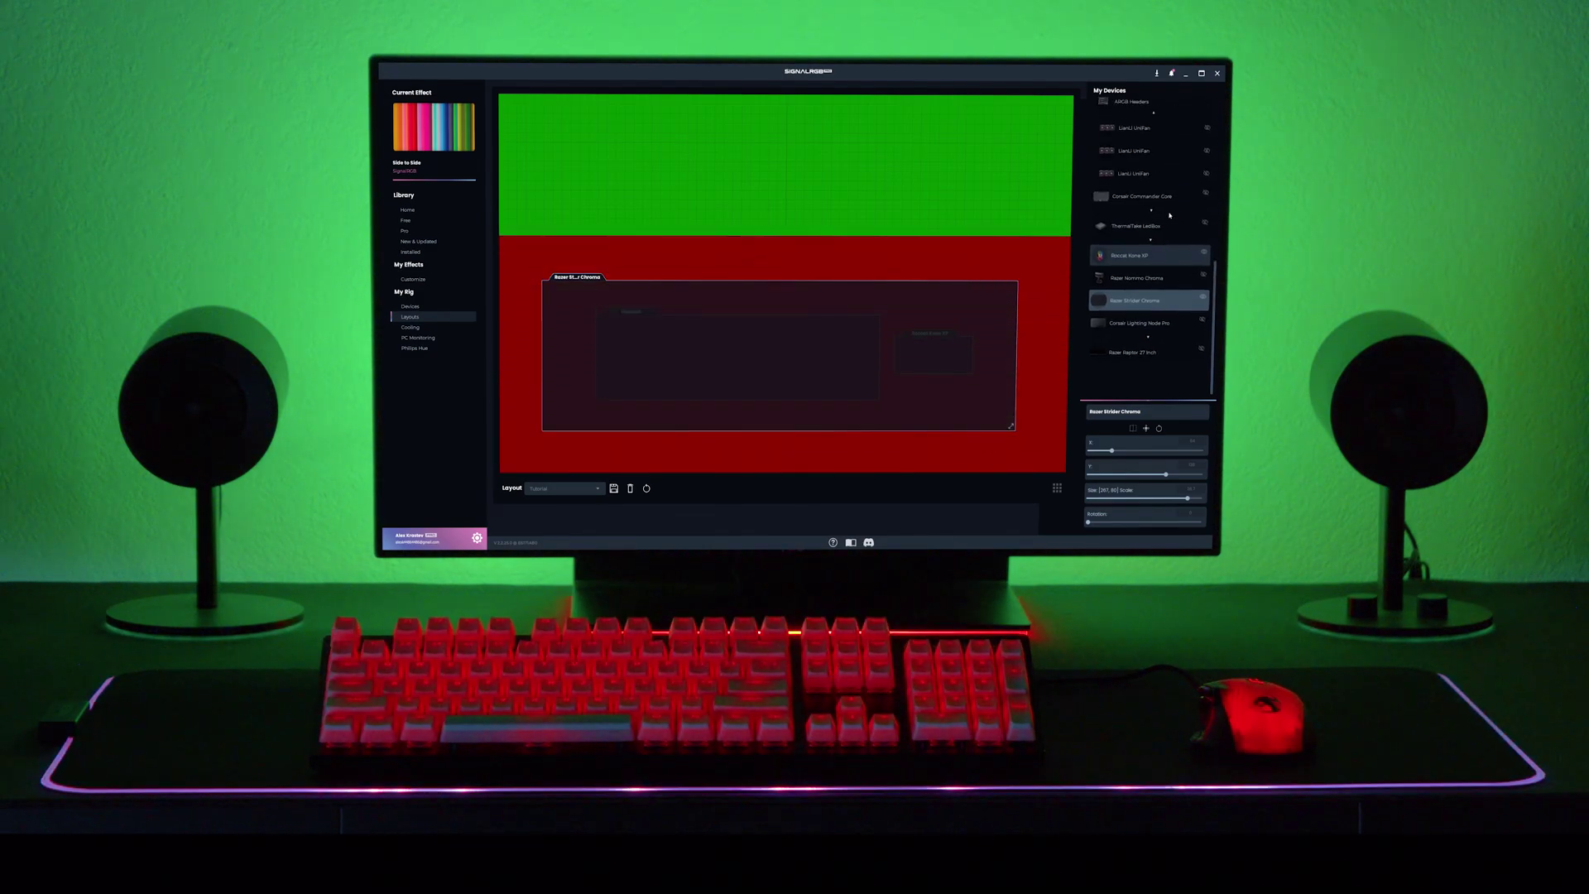
click(1135, 312)
scroll(1136, 312, down, 3)
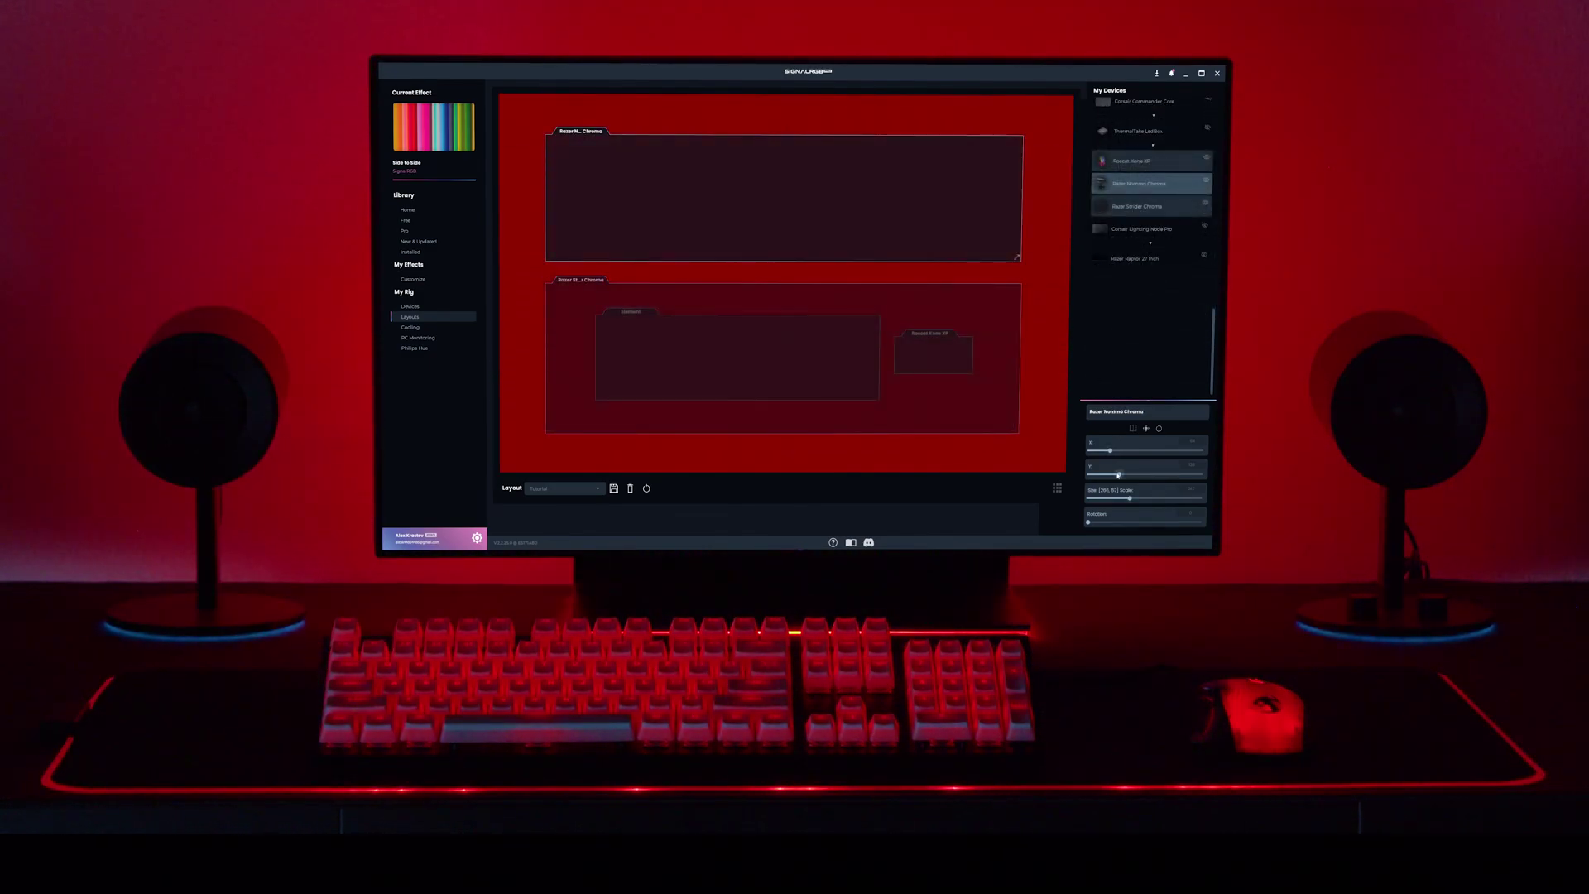
click(1133, 258)
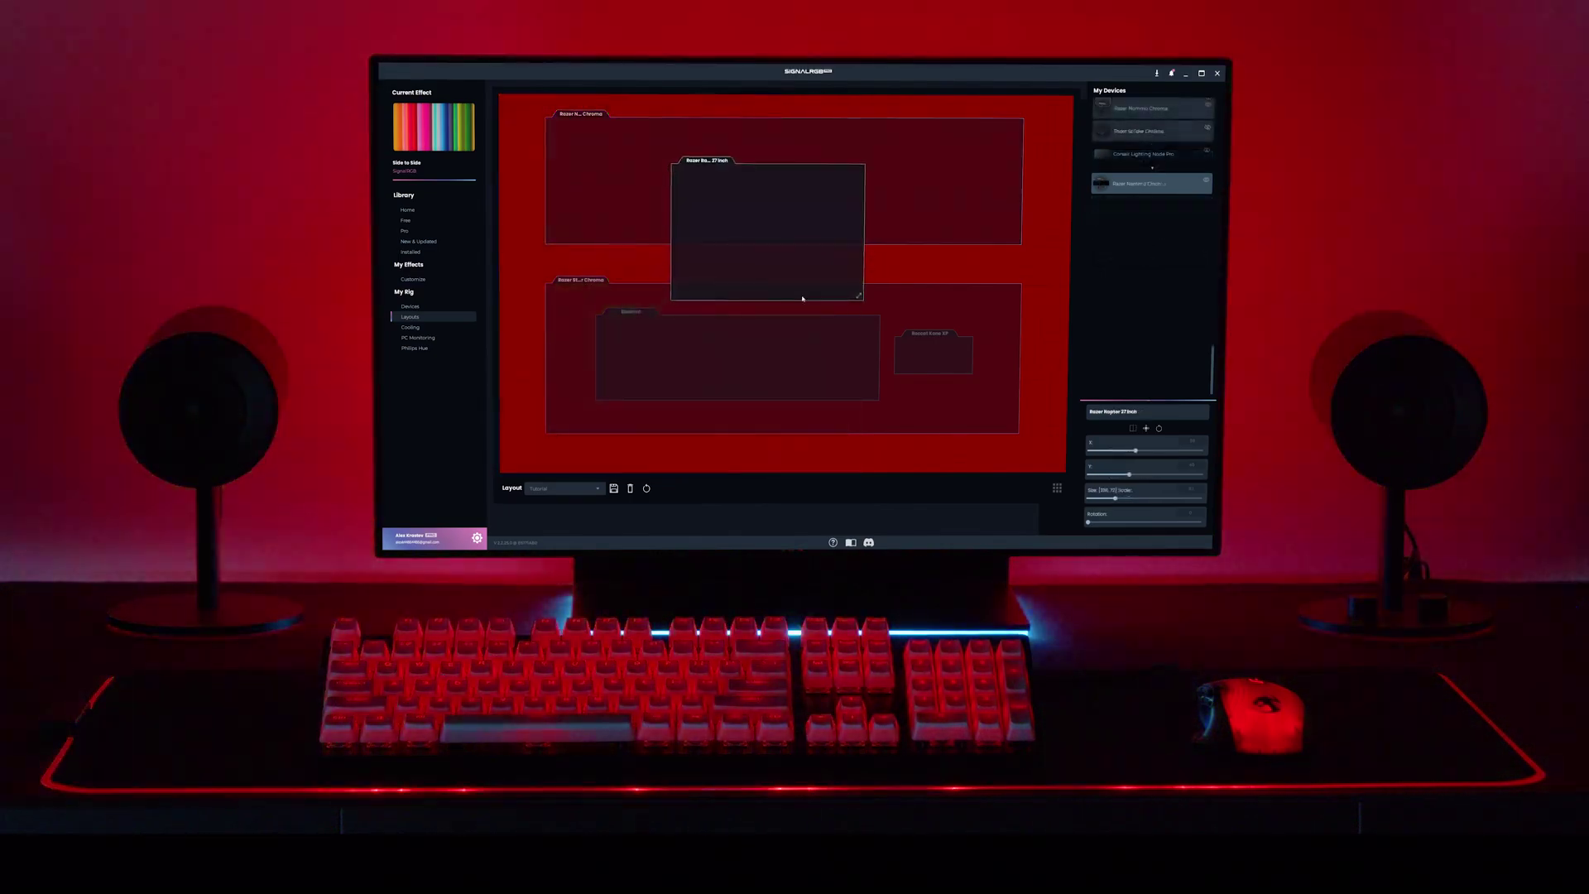
drag(802, 277, 812, 248)
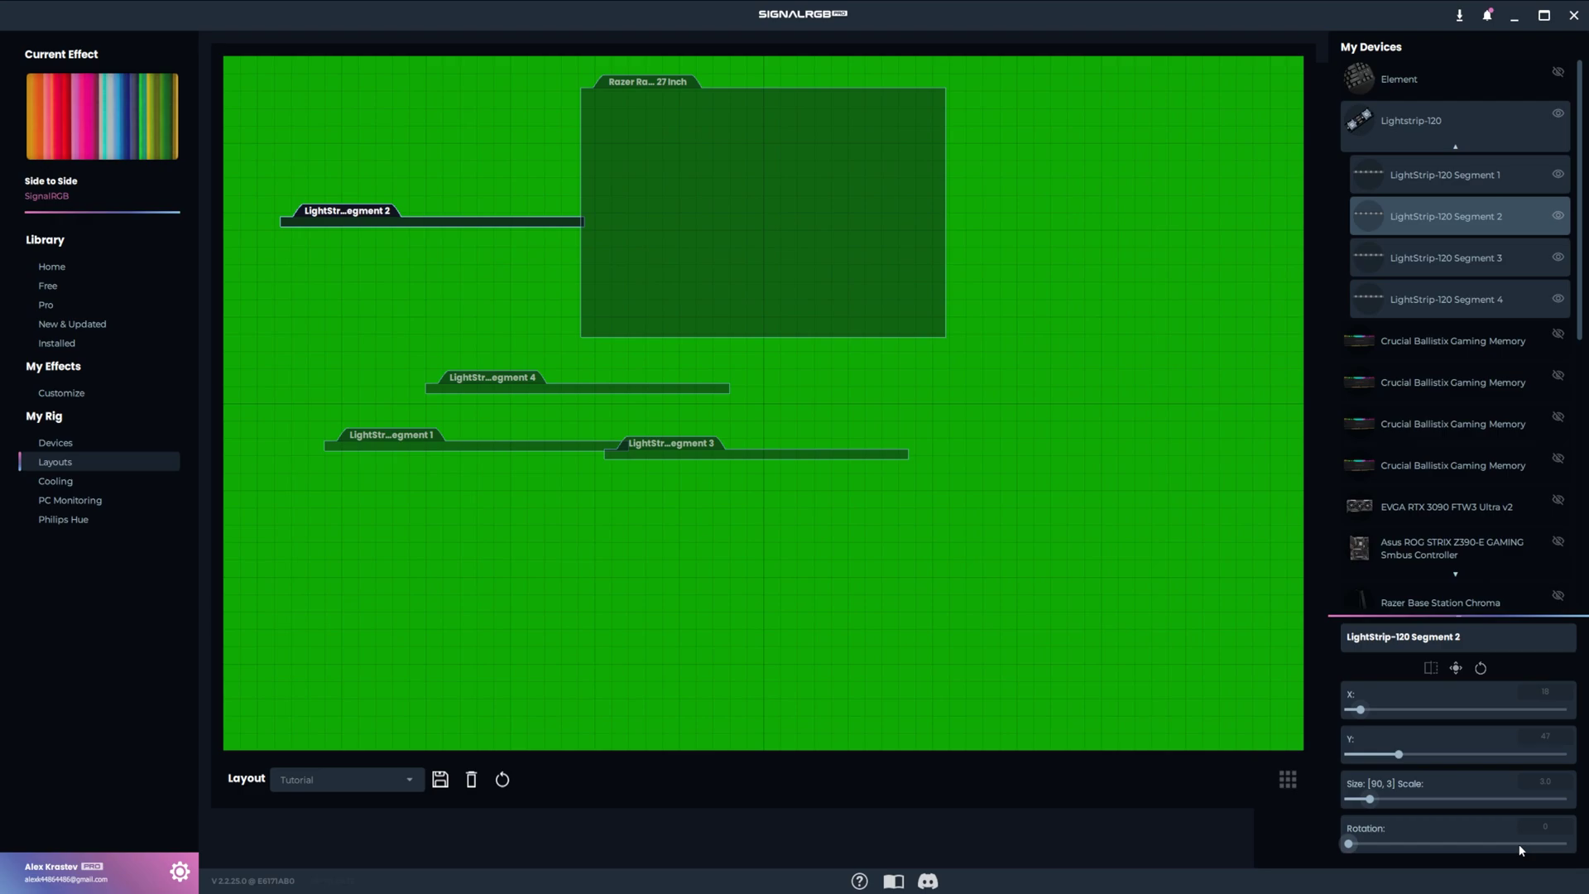
Step: Rotate LightStrip-120 Segment 2 to 90°, scale it to 2.4, and place it on the monitor's left edge
text(90)
drag(1369, 799, 1366, 802)
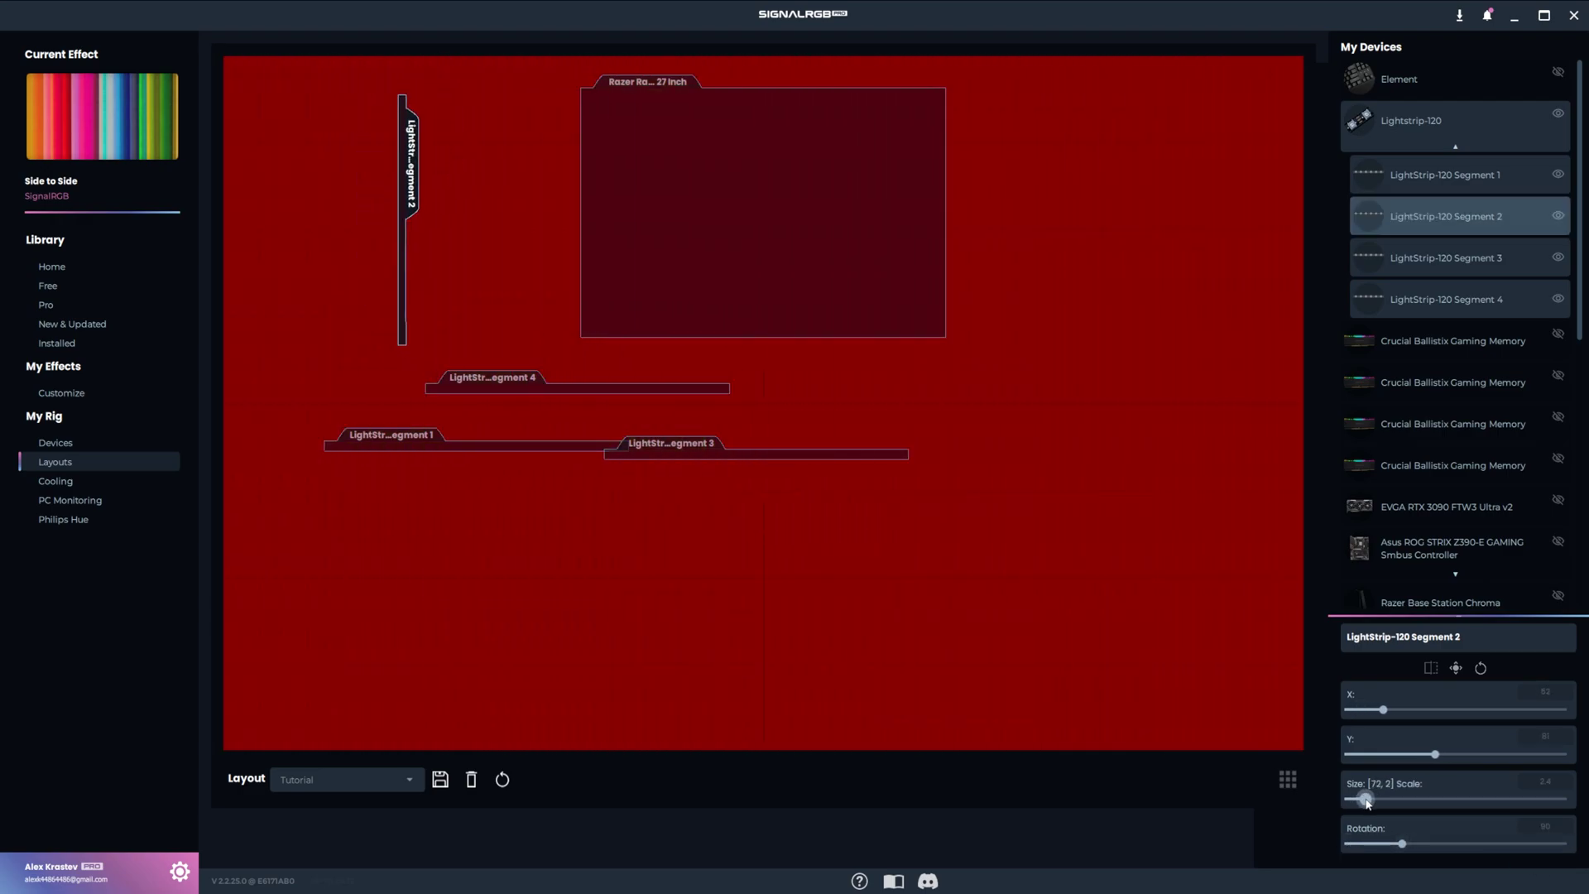
drag(403, 253, 588, 246)
Step: Rotate Segment 4 to 270°, scale it to 2.5, and fit it along the monitor's right edge
click(577, 389)
drag(577, 389, 951, 370)
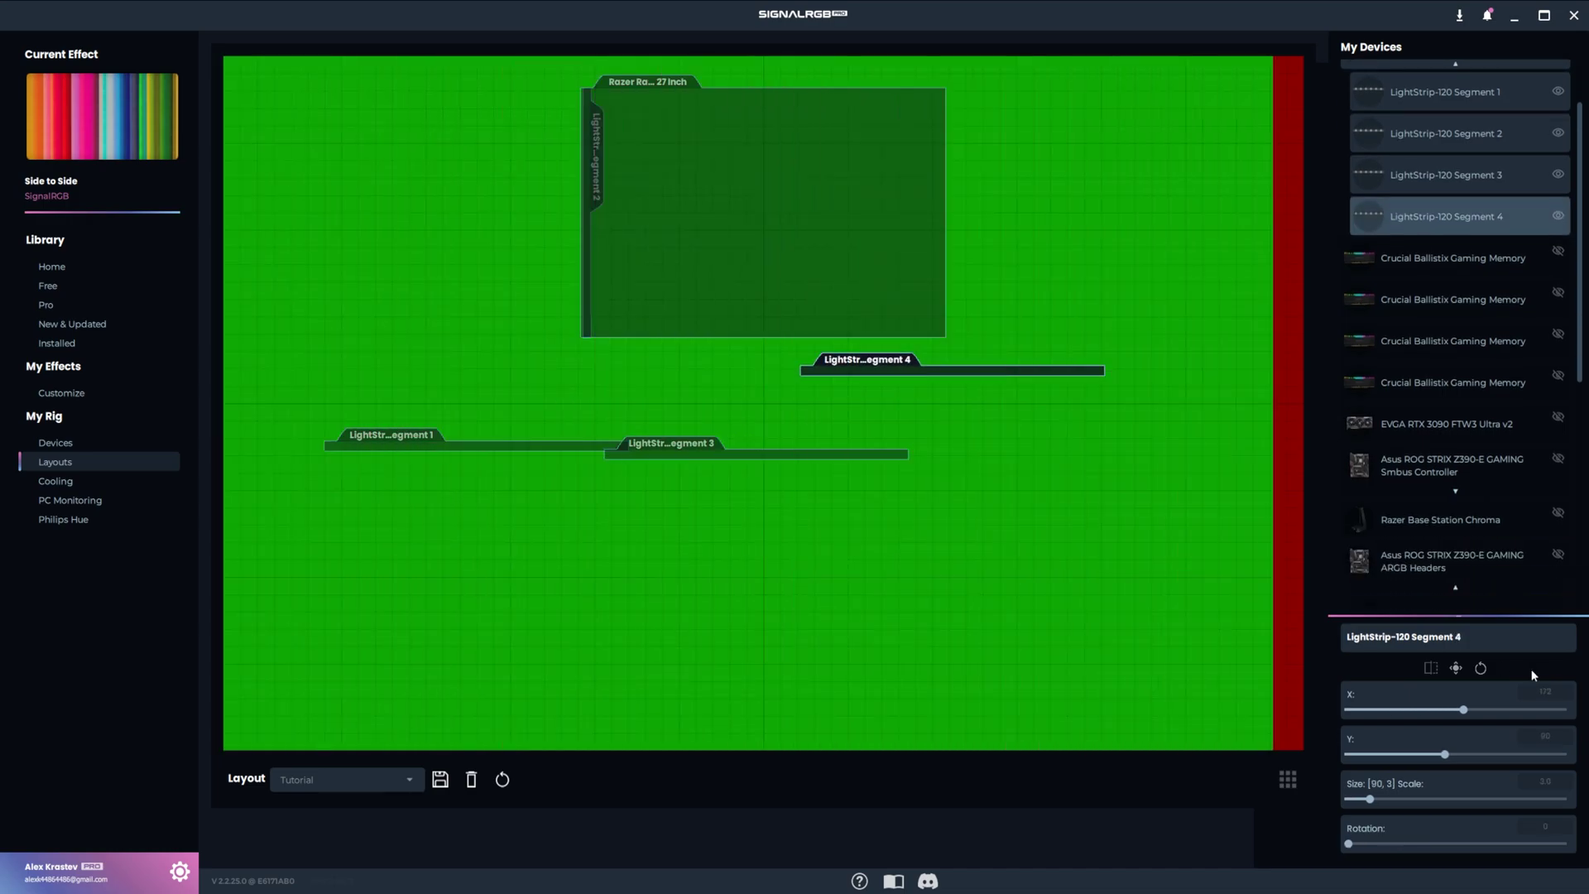
click(1544, 826)
text(270)
drag(1370, 799, 1367, 800)
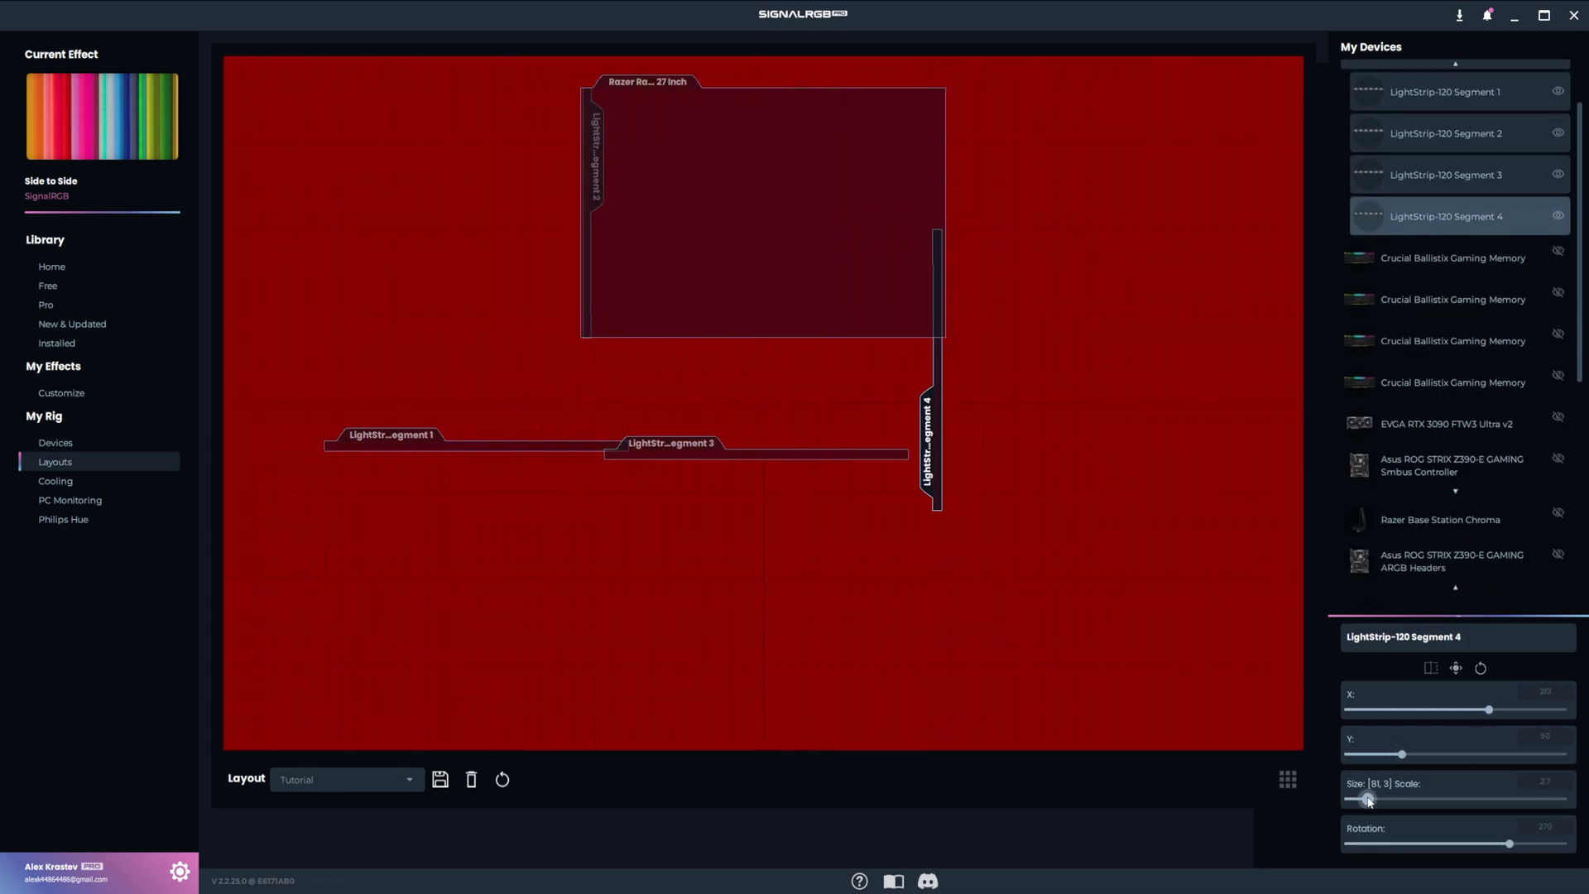
drag(936, 433, 944, 288)
click(1367, 800)
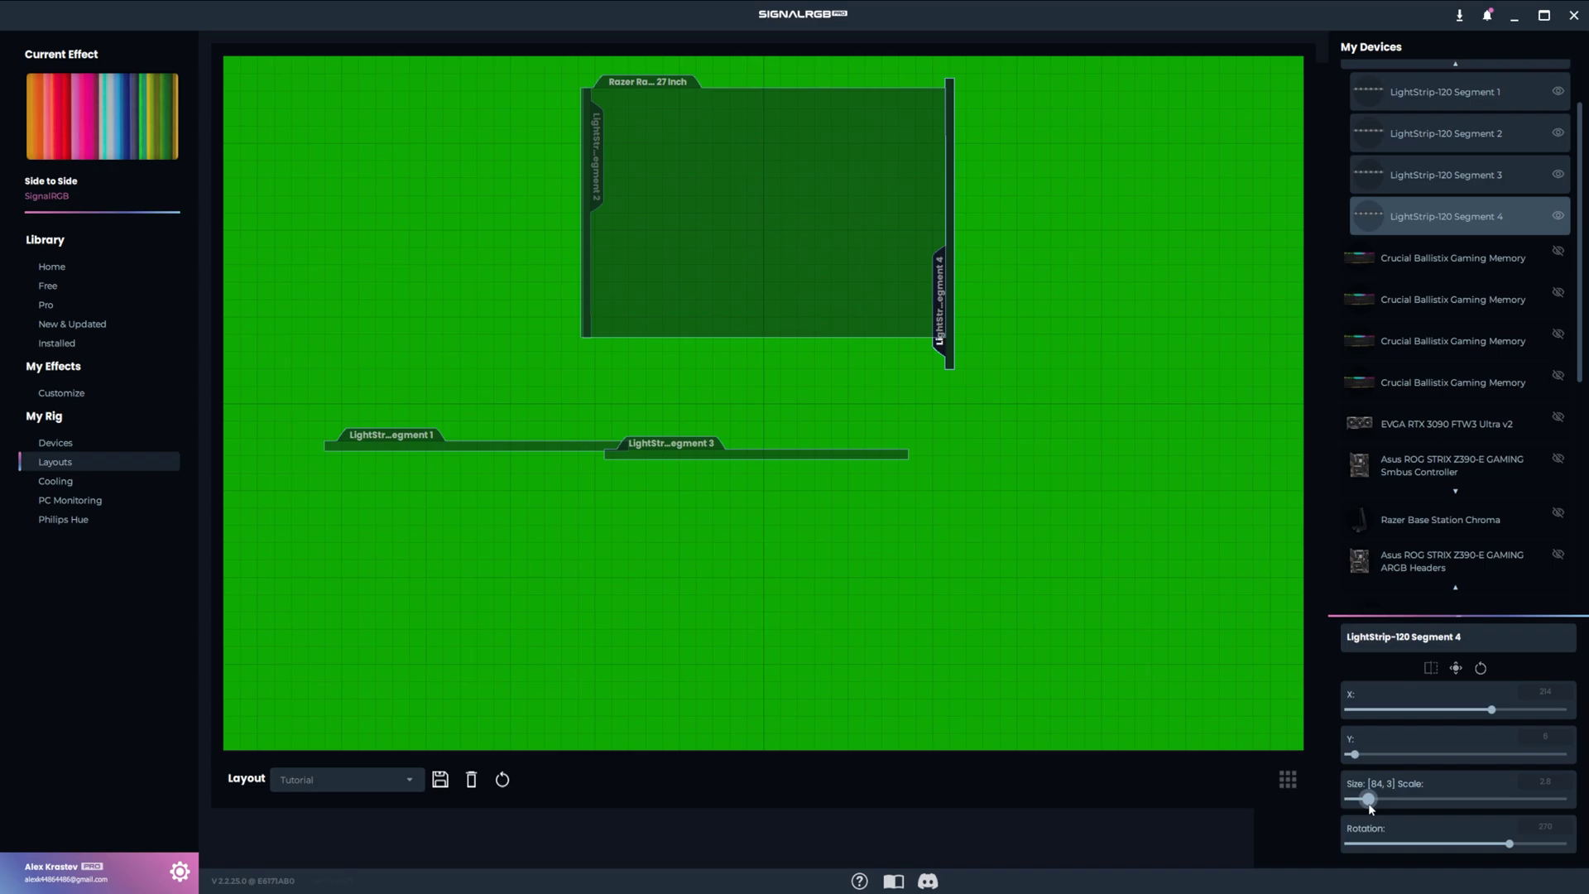
drag(1367, 799, 1364, 800)
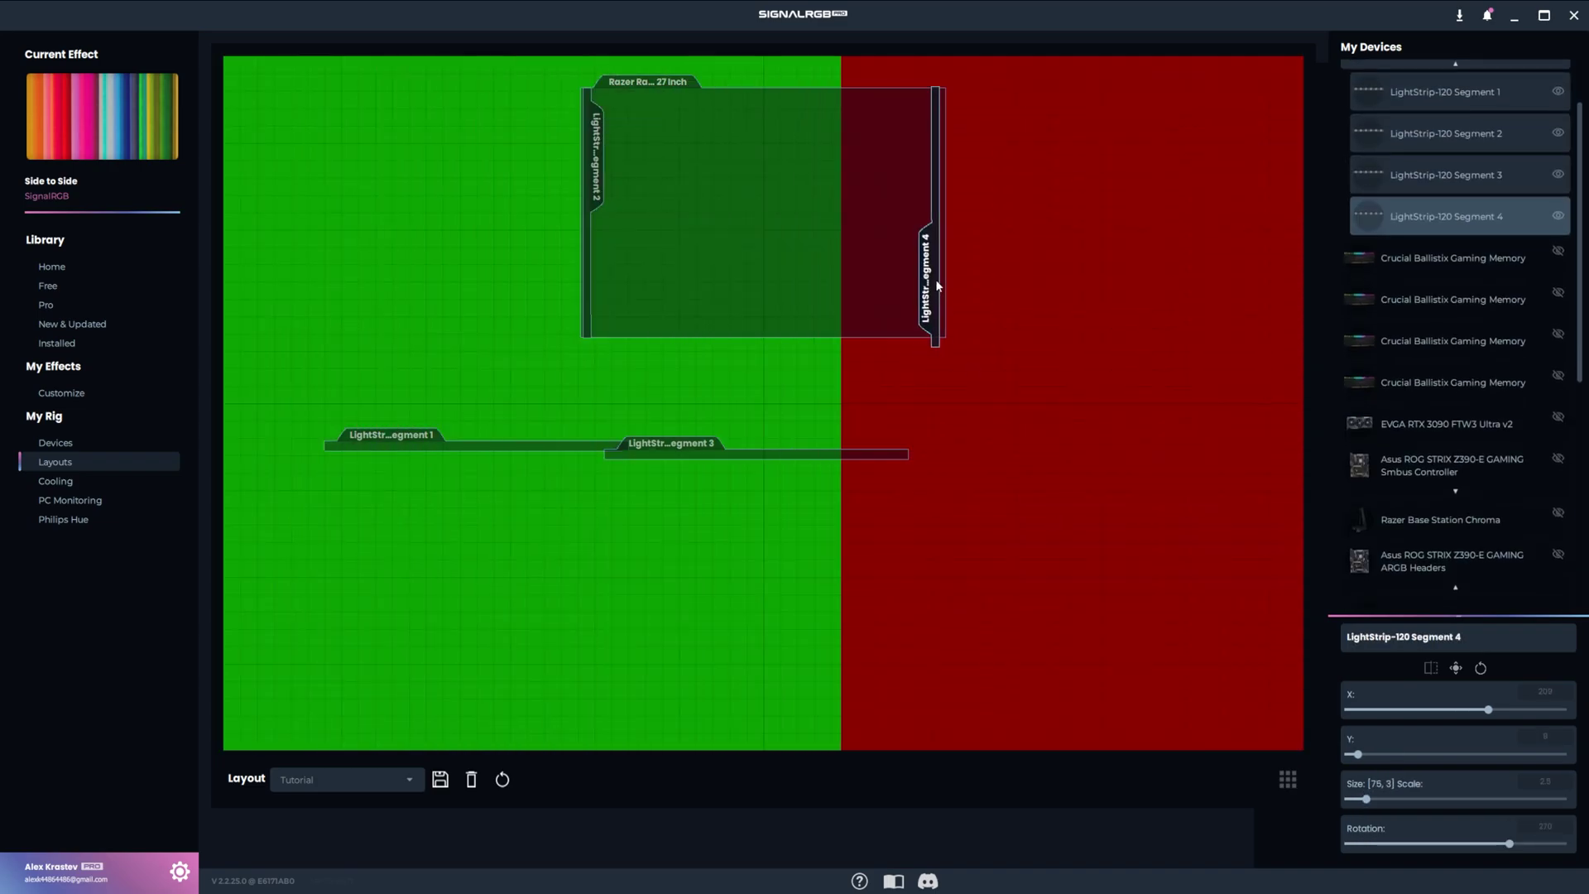
drag(933, 282, 942, 267)
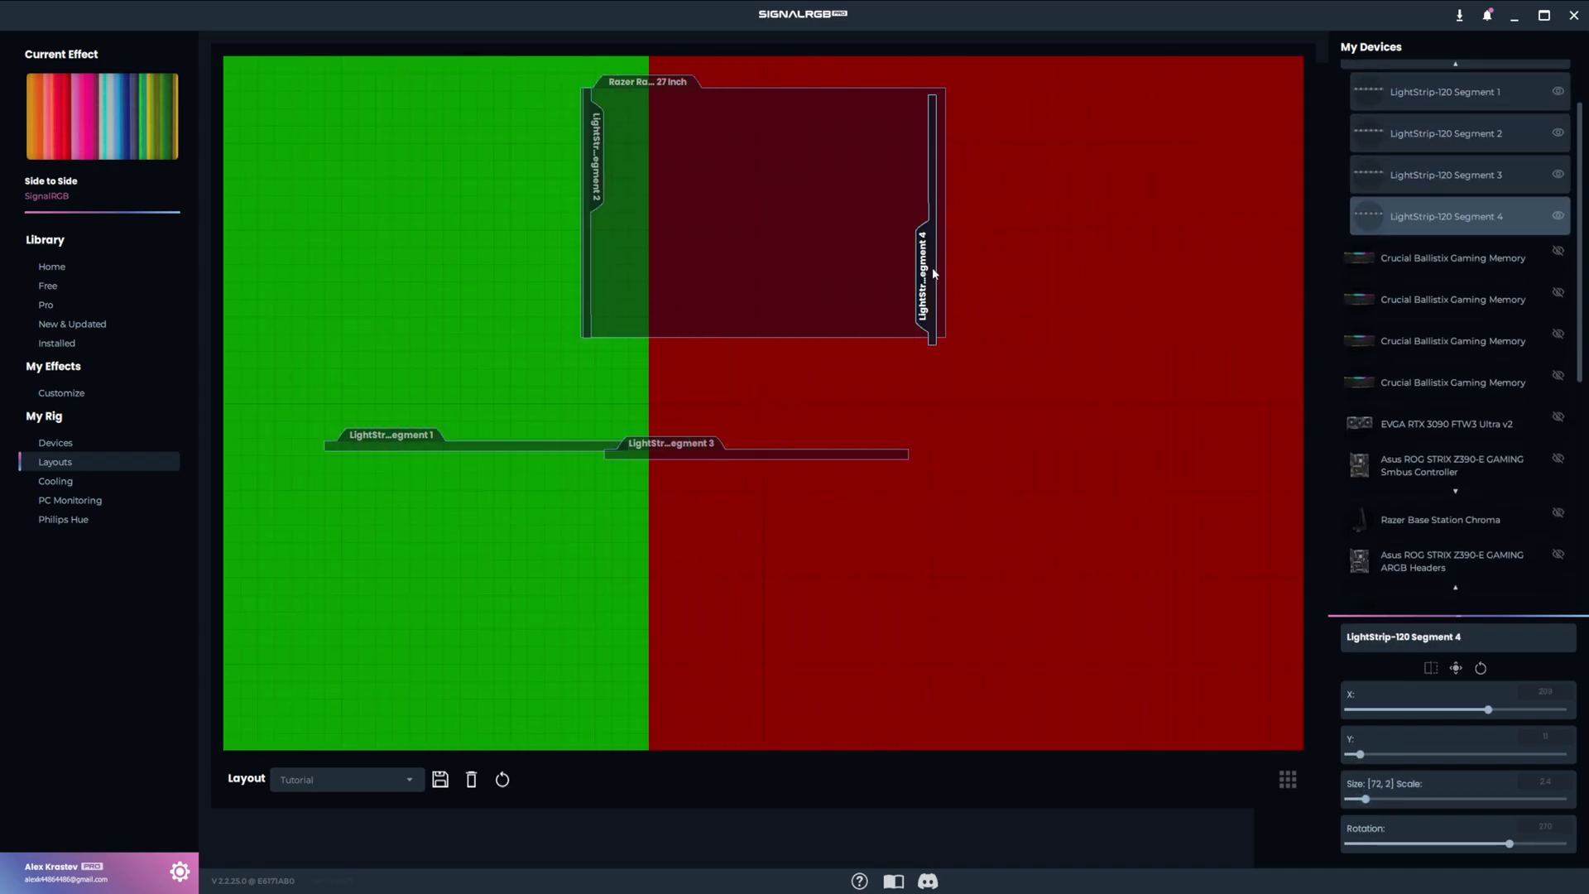